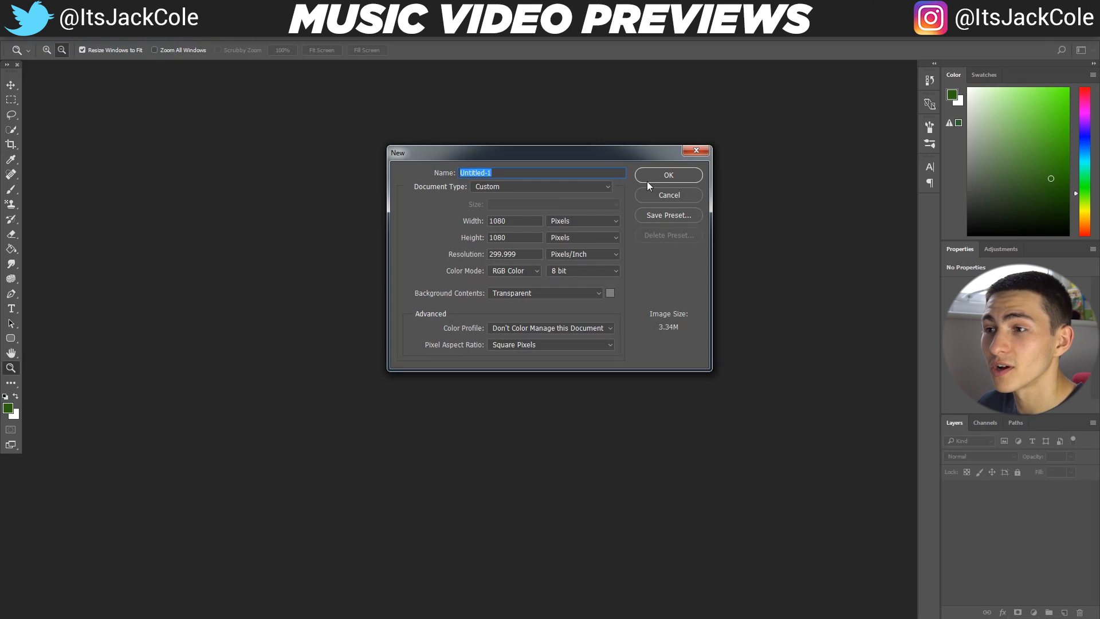
Create a new 1080 by 1080 pixel RGB document with a transparent background
click(647, 181)
alt+click(664, 266)
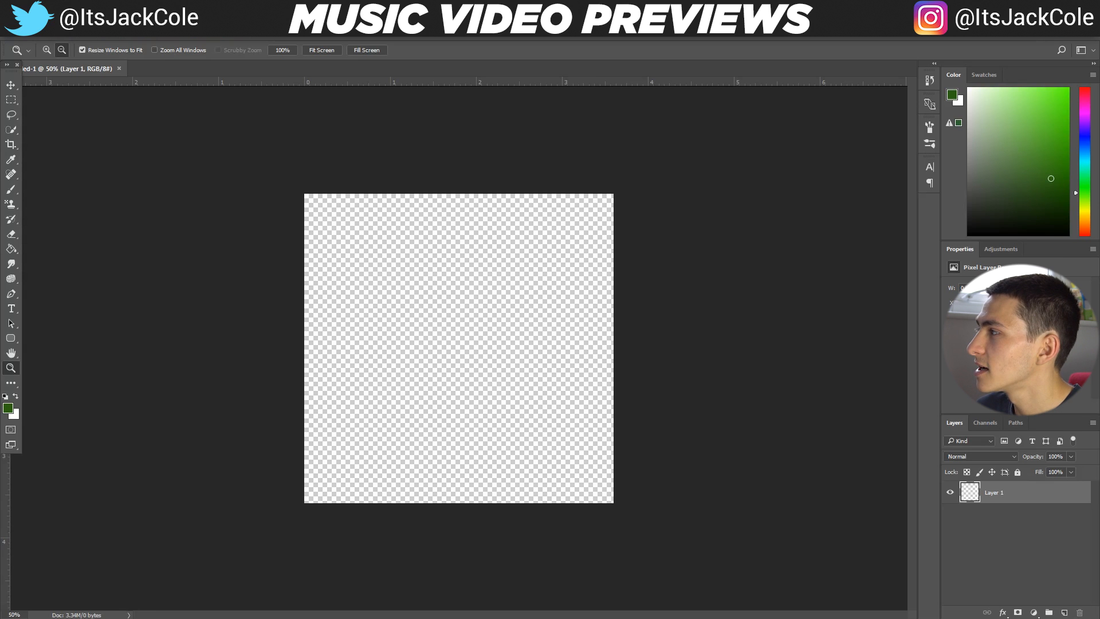
Open Example File.psd and isolate its Screenshot40 layer by hiding the text and Screenshot10 layers
drag(582, 119, 539, 77)
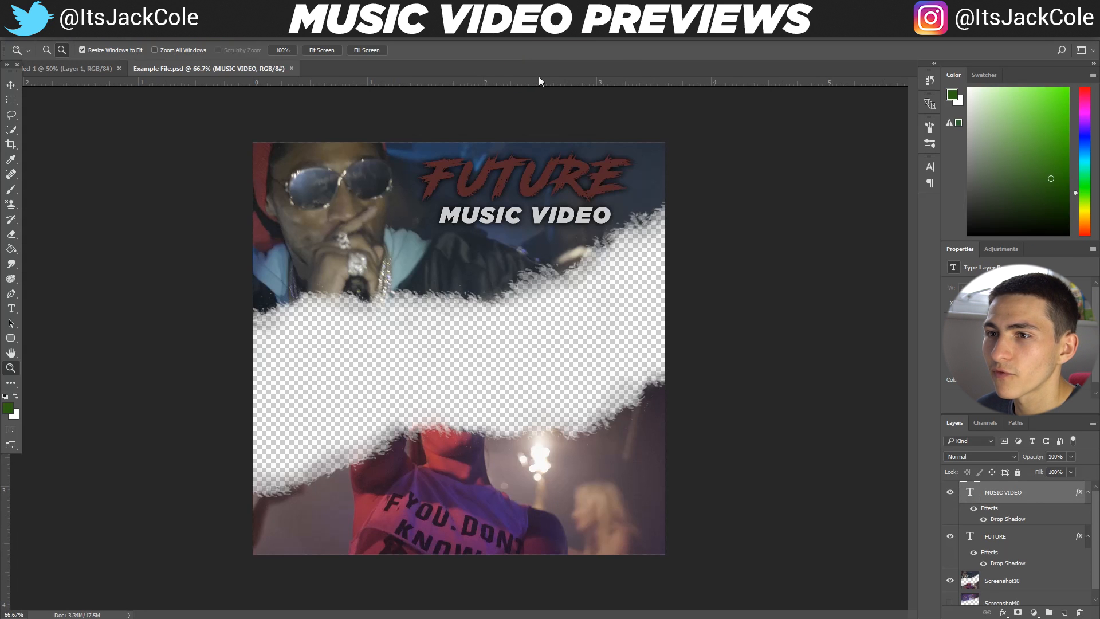
alt+click(576, 190)
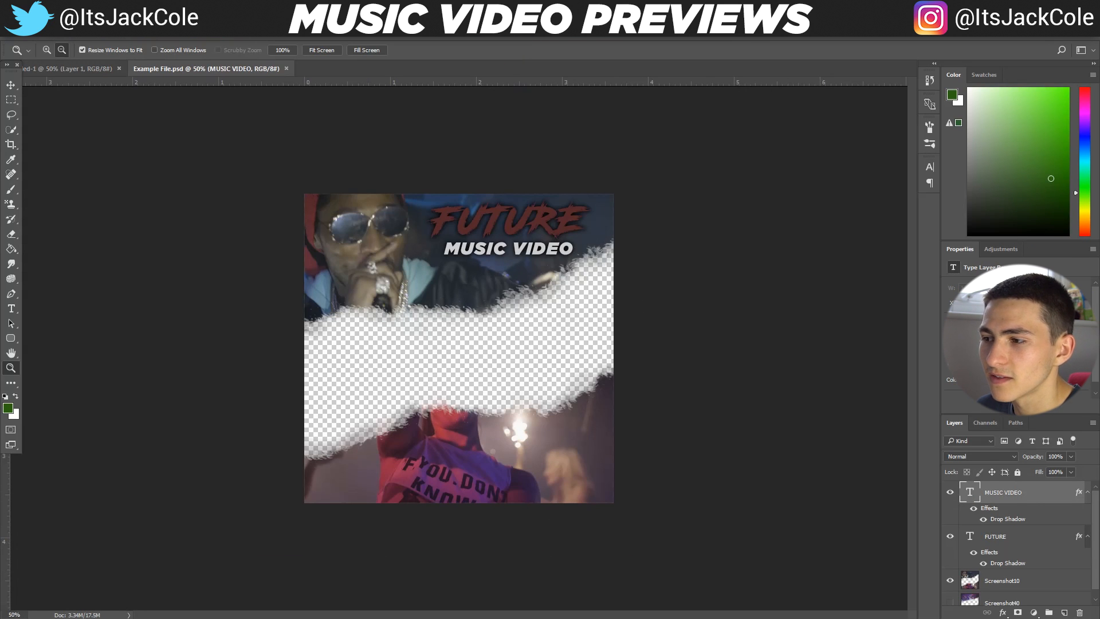
scroll(1010, 568, down, 1)
scroll(954, 510, up, 1)
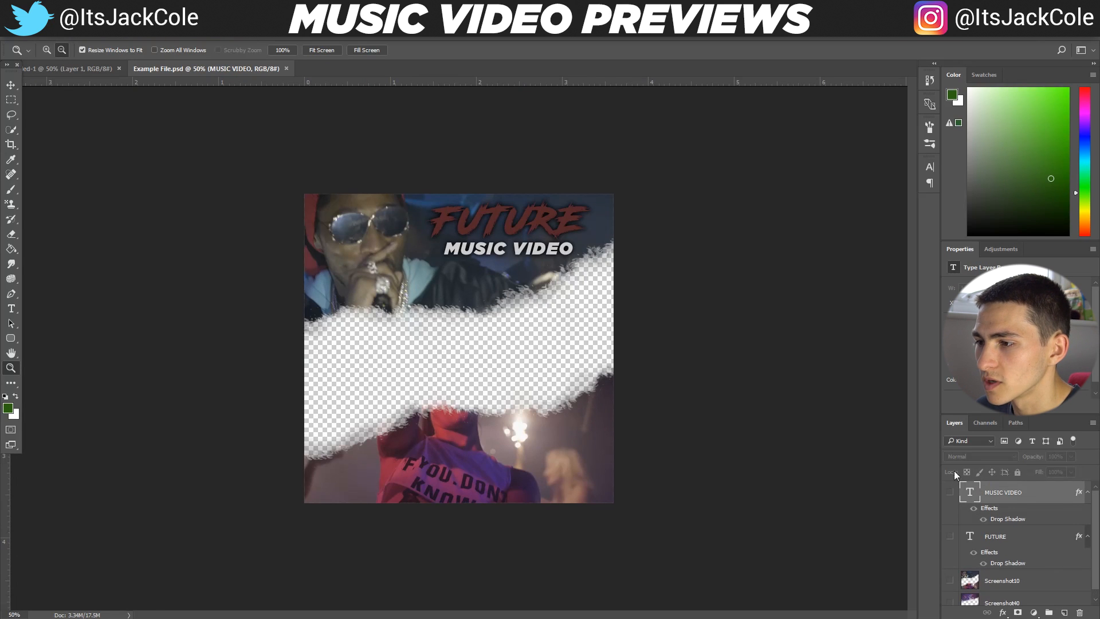
drag(950, 492, 948, 615)
scroll(949, 608, down, 1)
click(950, 595)
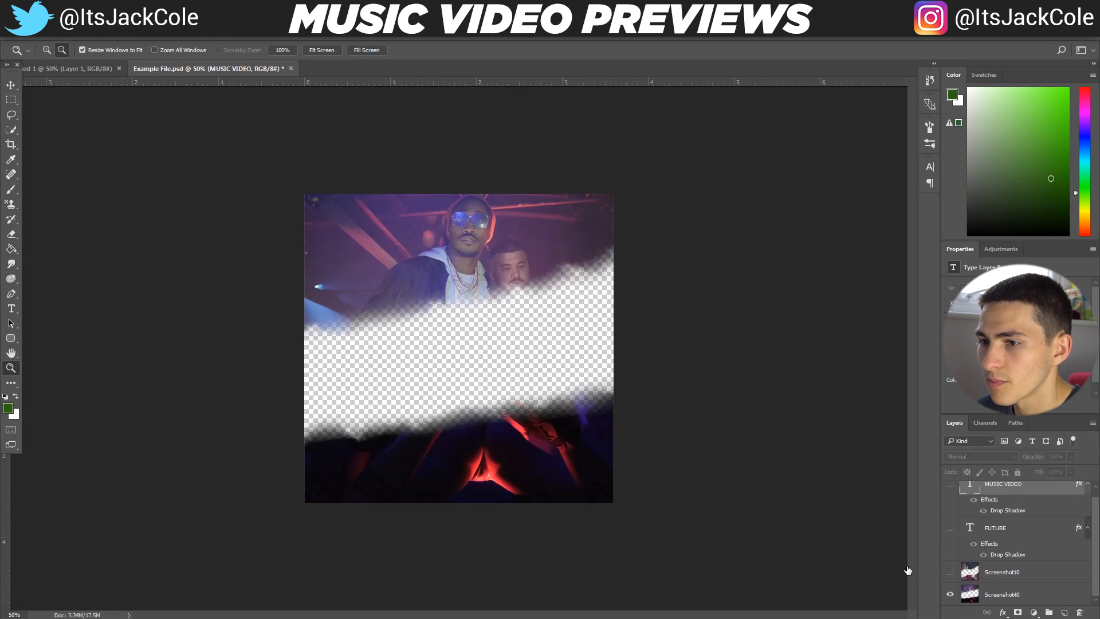
Hide Screenshot40, show the text and Screenshot10 layers again, and close Example File.psd without saving
click(1012, 593)
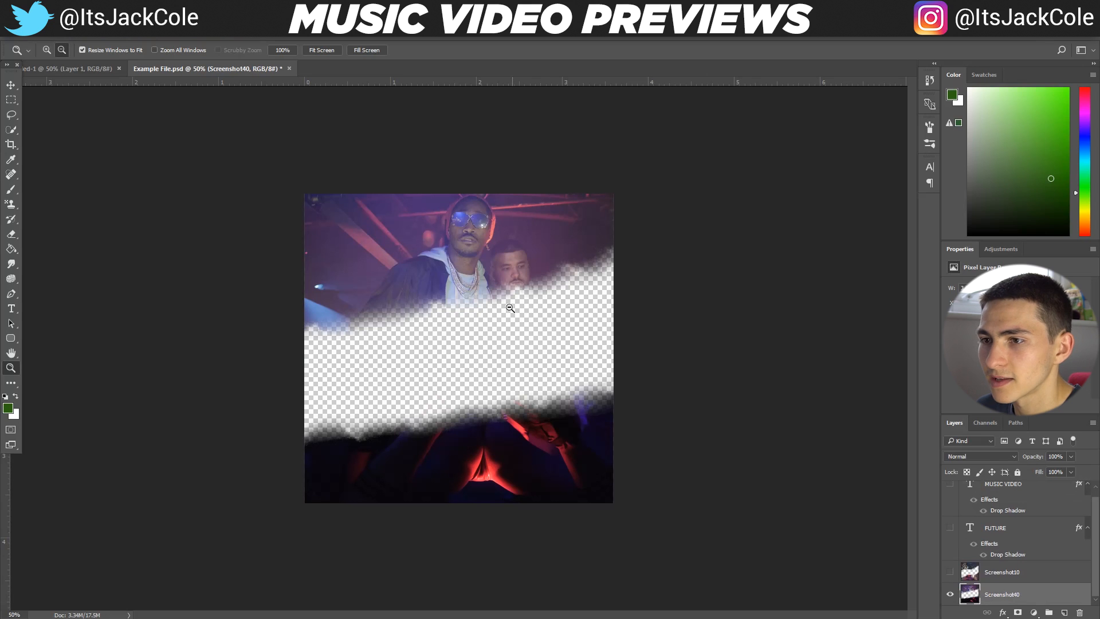
click(950, 596)
drag(952, 575, 950, 484)
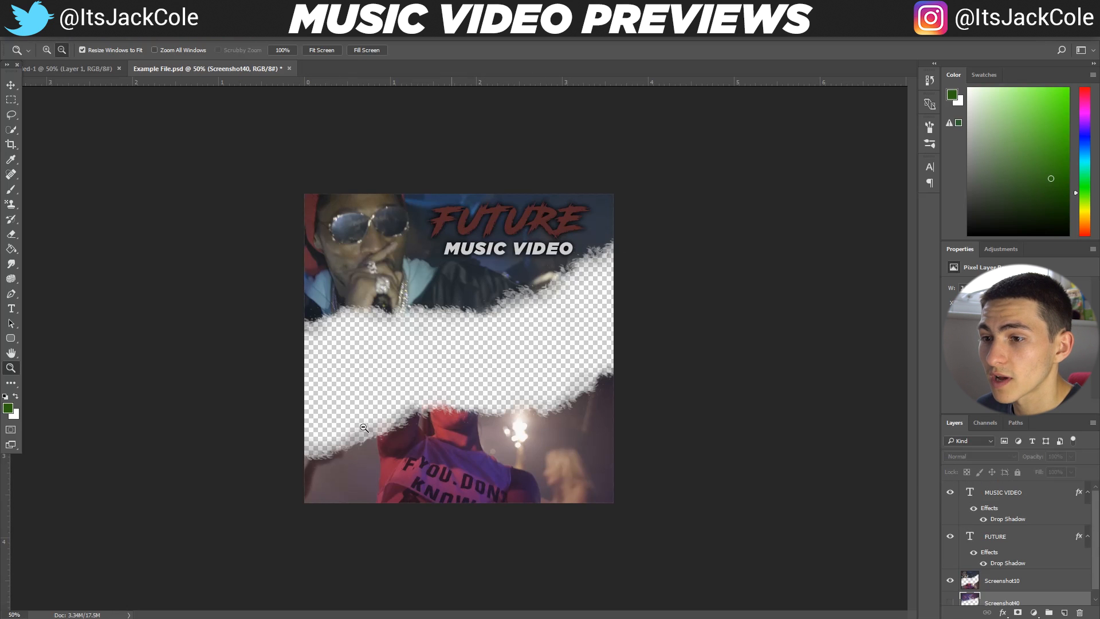
click(78, 64)
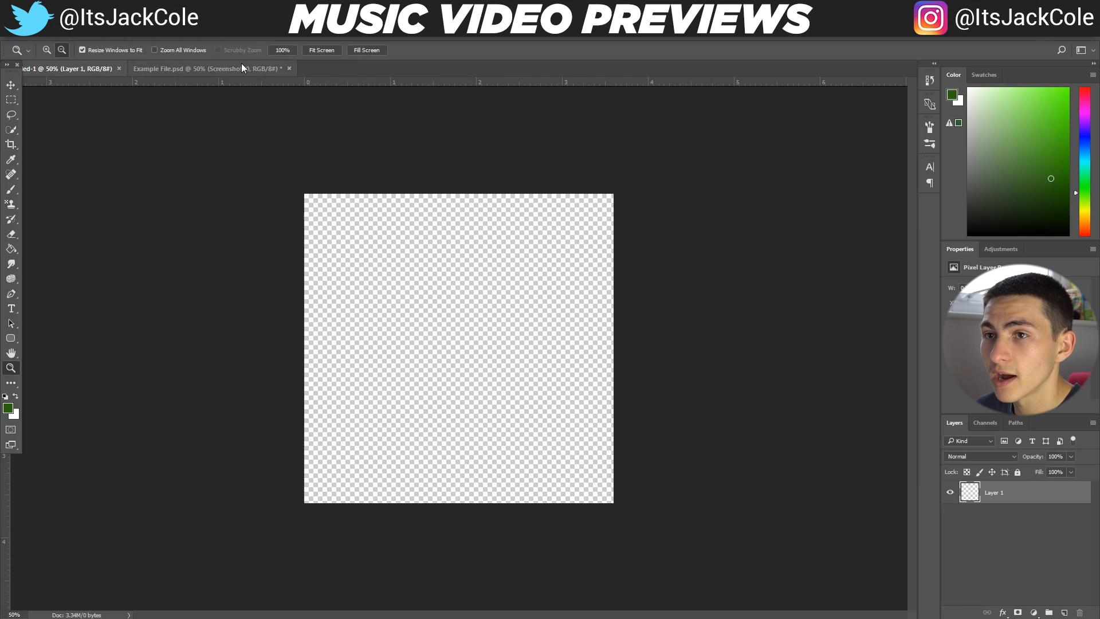
click(290, 68)
click(556, 252)
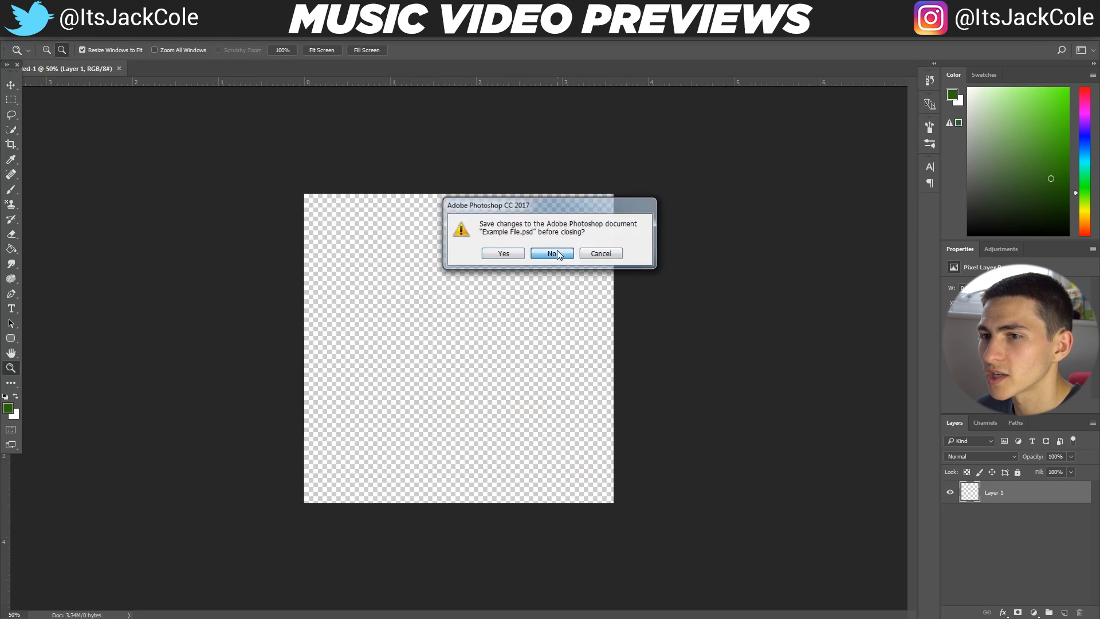
Place Screenshot20 from the Music video previews folder into the empty square document
drag(1099, 144, 593, 17)
drag(681, 37, 838, 18)
click(745, 262)
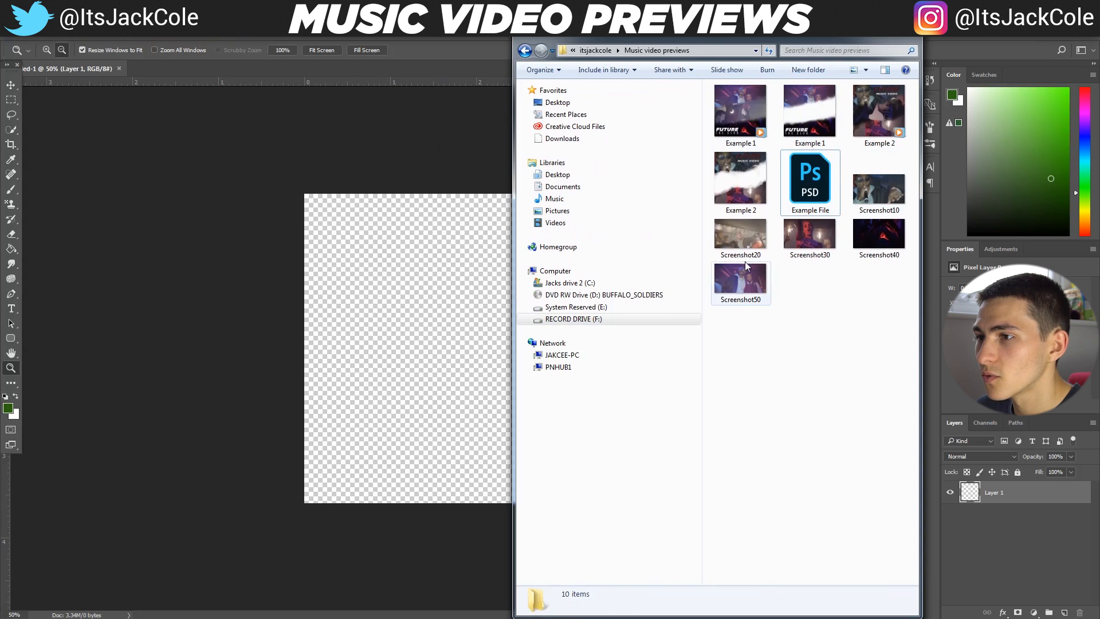
drag(745, 261, 405, 479)
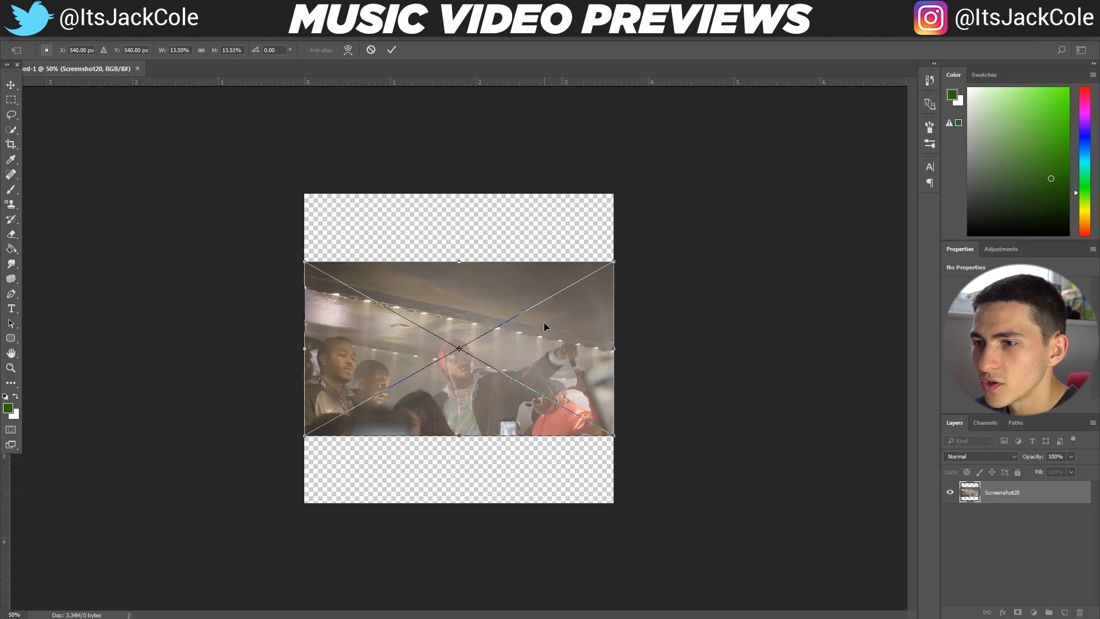
key(z)
Place Screenshot10 from the same folder above Screenshot20 and move it up to the canvas's top edge
key(alt+Tab)
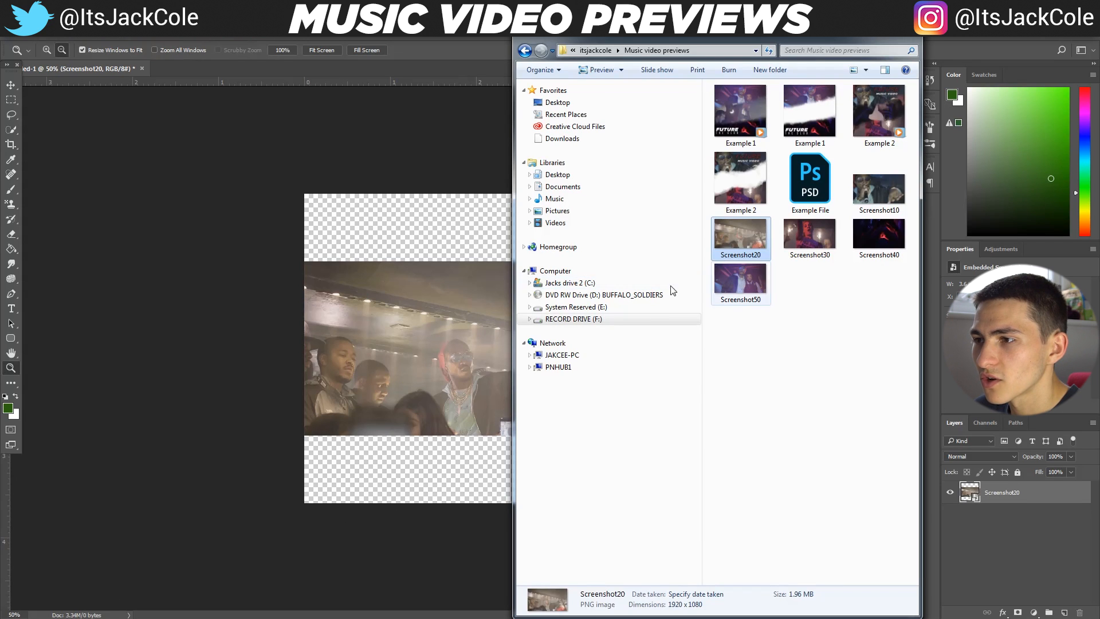
mouse_move(803, 351)
mouse_down()
mouse_move(816, 366)
mouse_move(792, 357)
mouse_up()
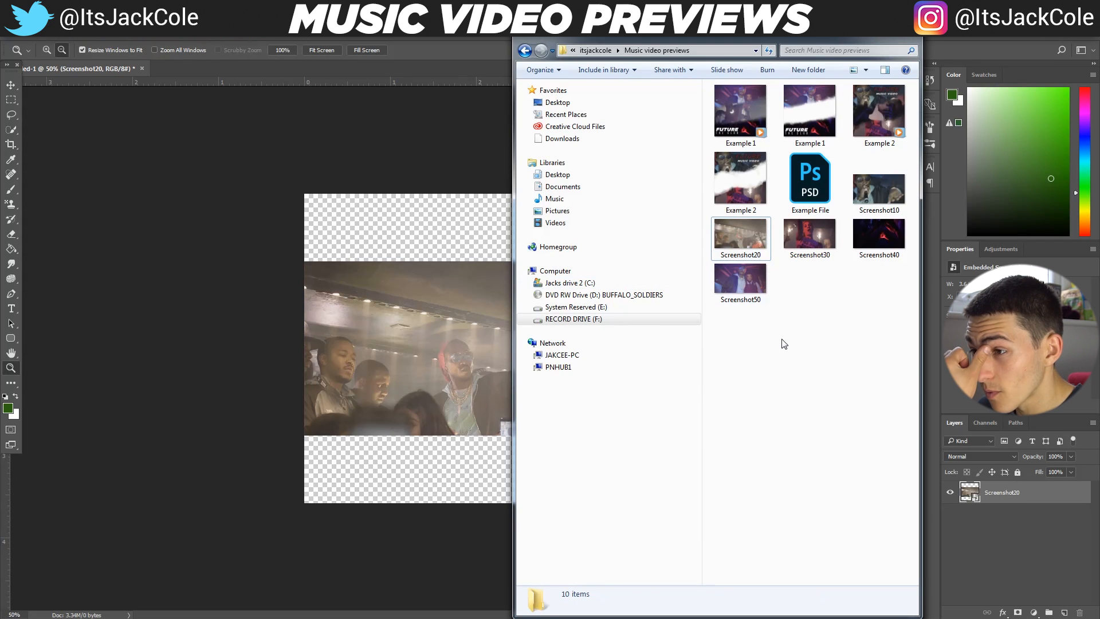
click(878, 209)
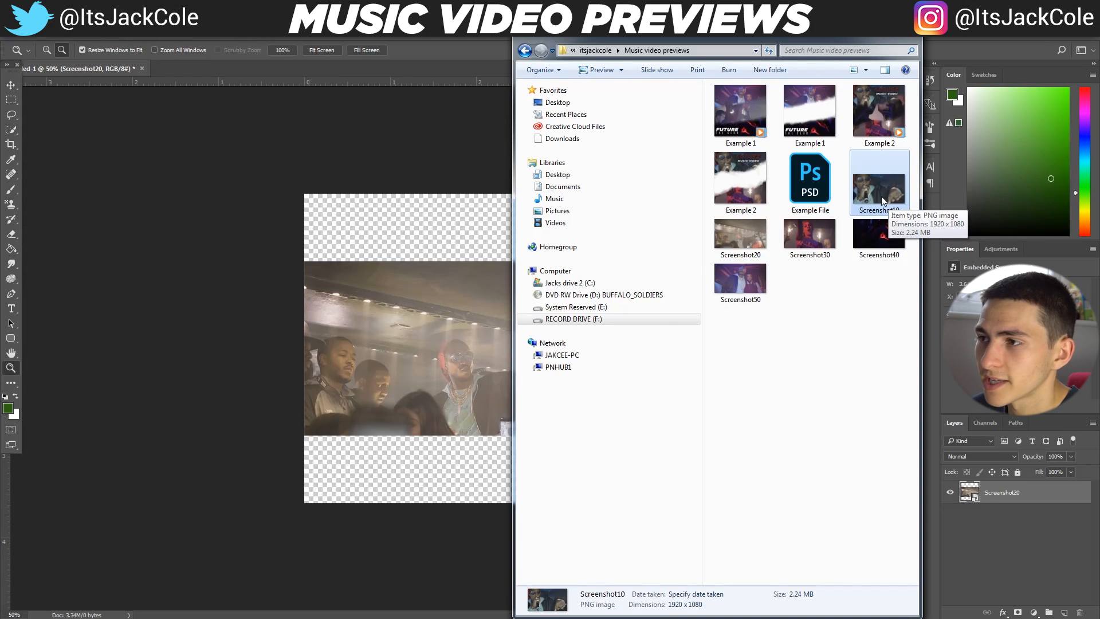
drag(883, 196, 416, 334)
key(Return)
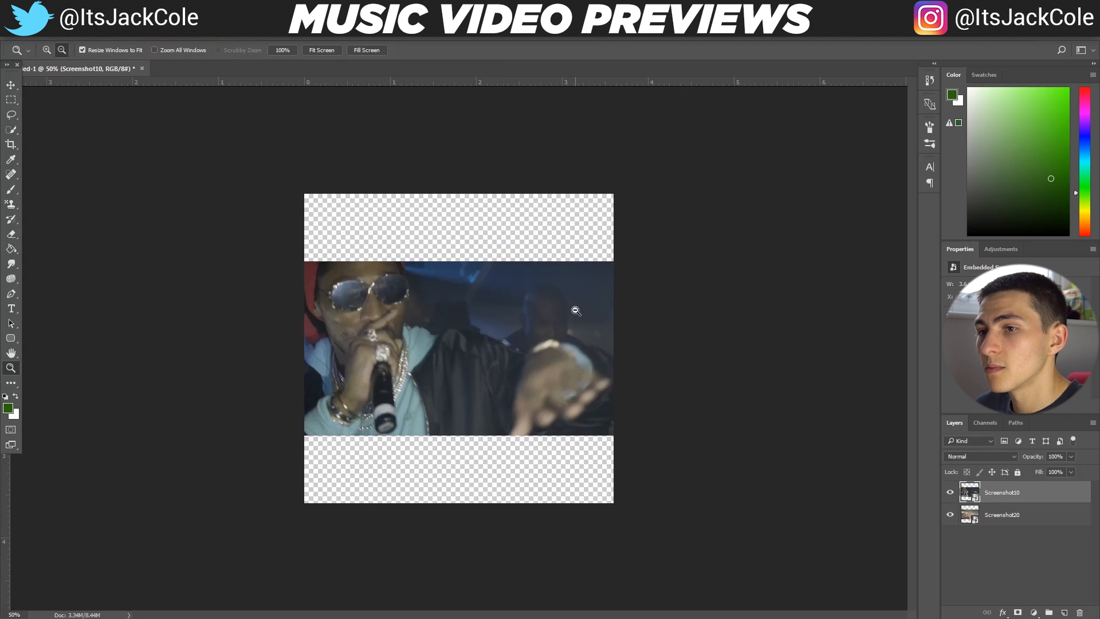
key(ctrl+t)
drag(570, 307, 572, 242)
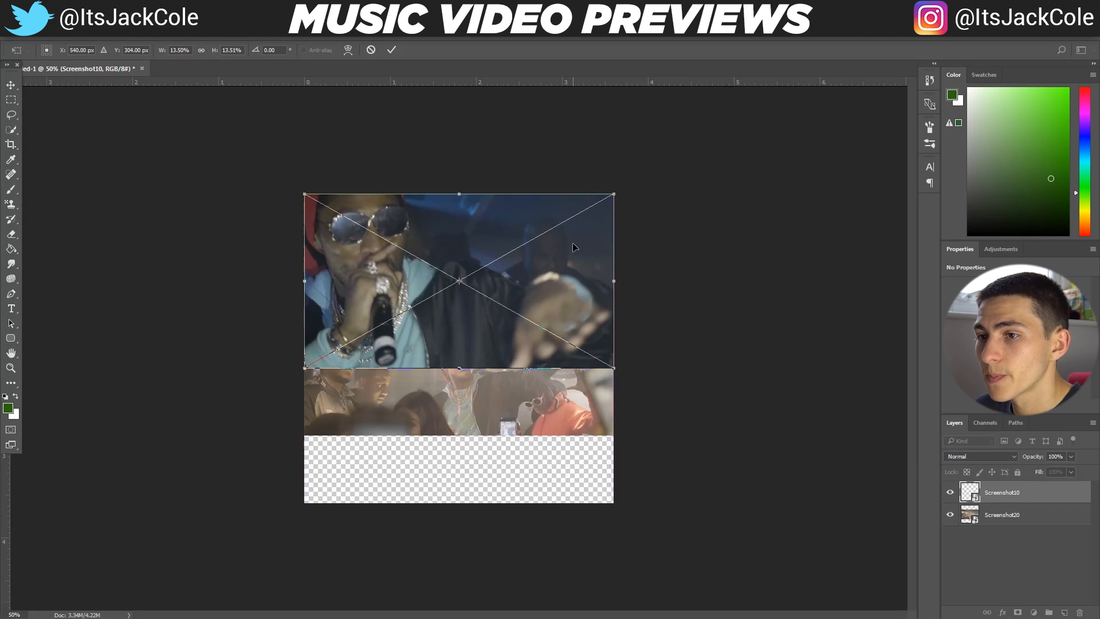
Move Screenshot20 down to the canvas's bottom edge and flip it horizontally with a width of -13.50%
click(1066, 523)
key(ctrl+t)
drag(547, 344, 559, 407)
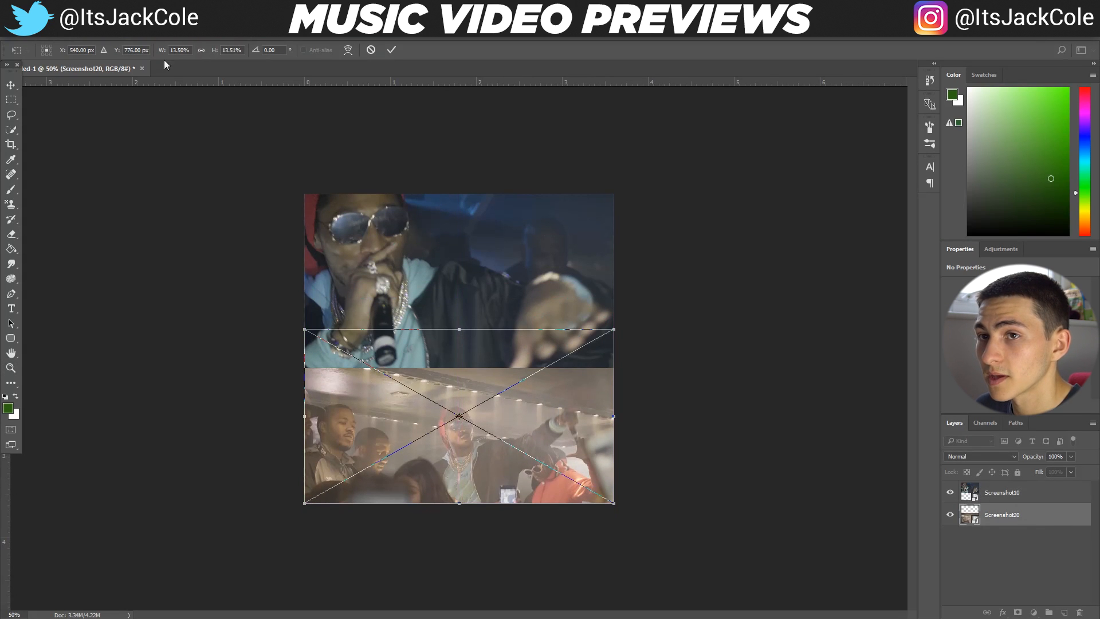
text(-)
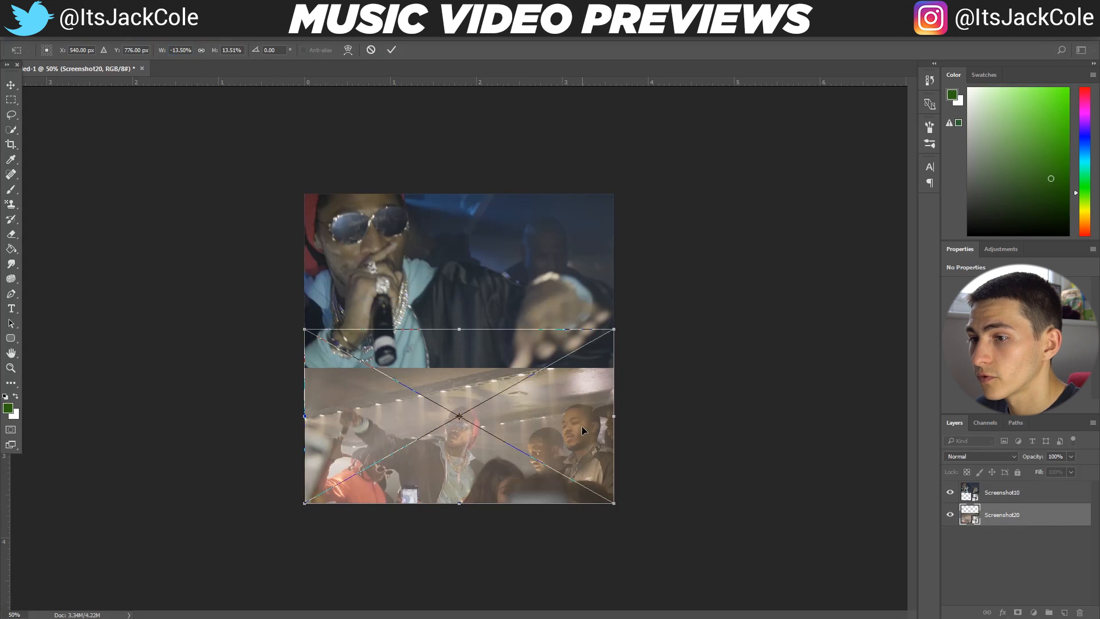
key(Return)
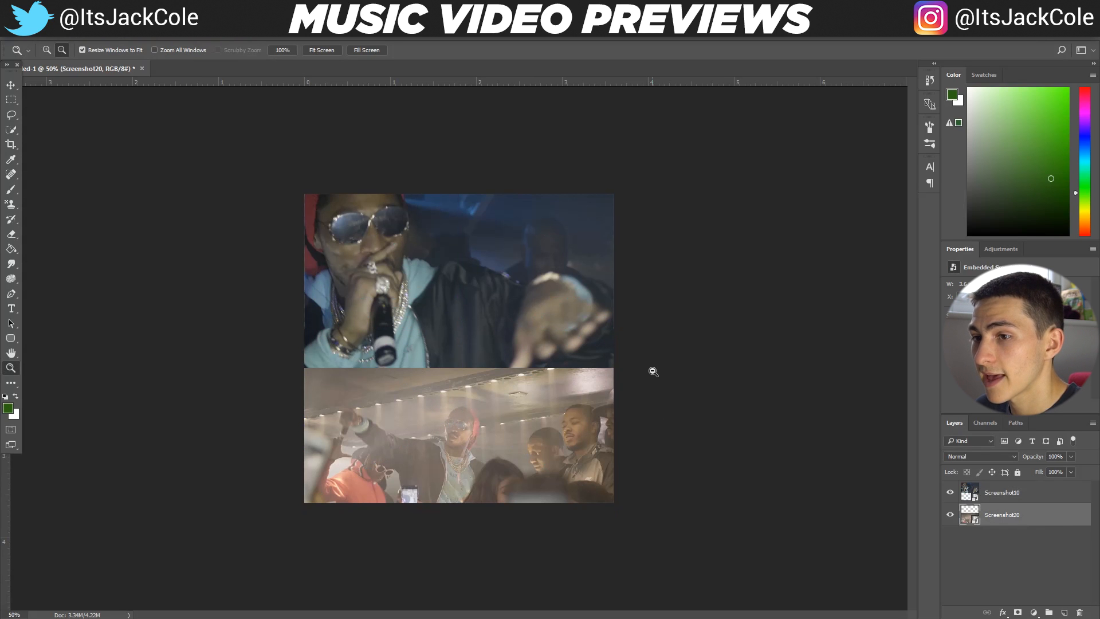
Hide the Screenshot10 layer briefly to examine how far Screenshot20 extends beneath it, then show it again
click(1030, 494)
key(ctrl+t)
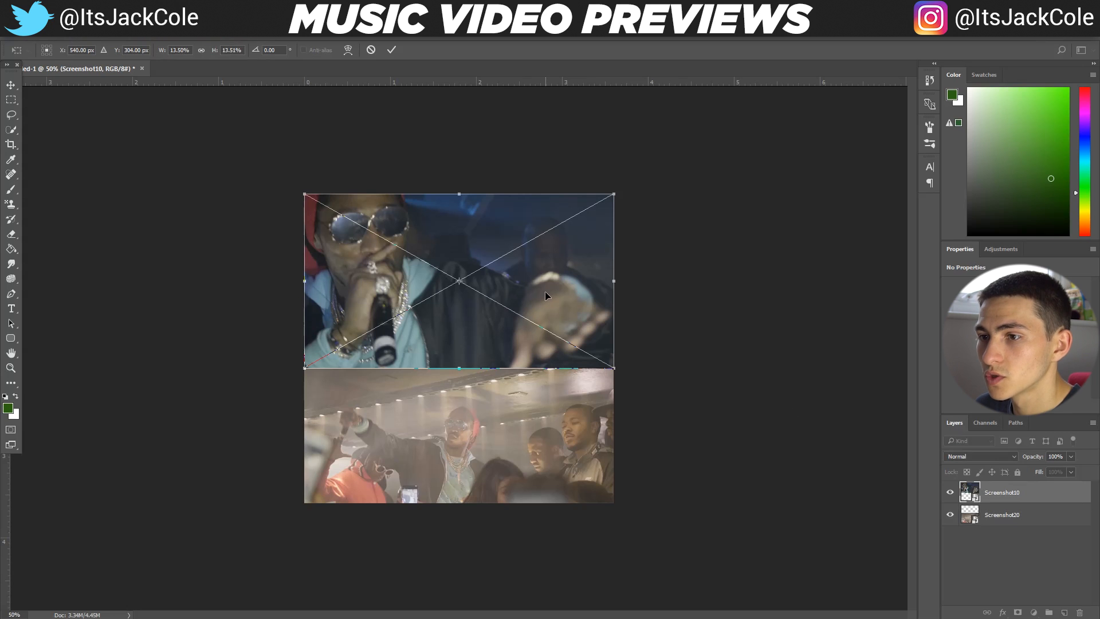
key(Return)
click(950, 493)
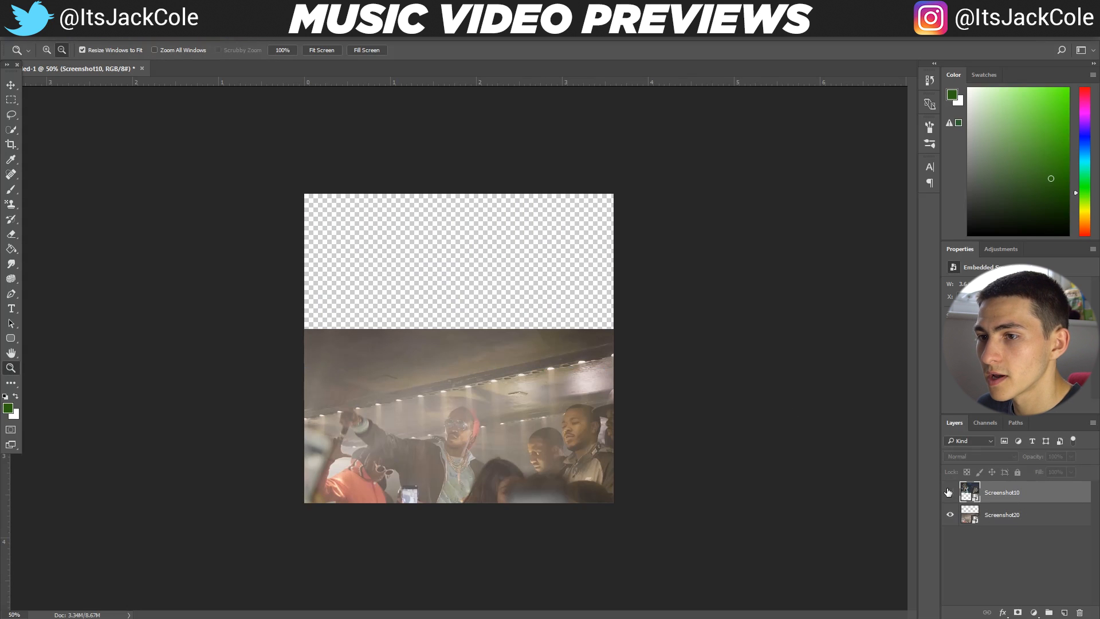
click(950, 494)
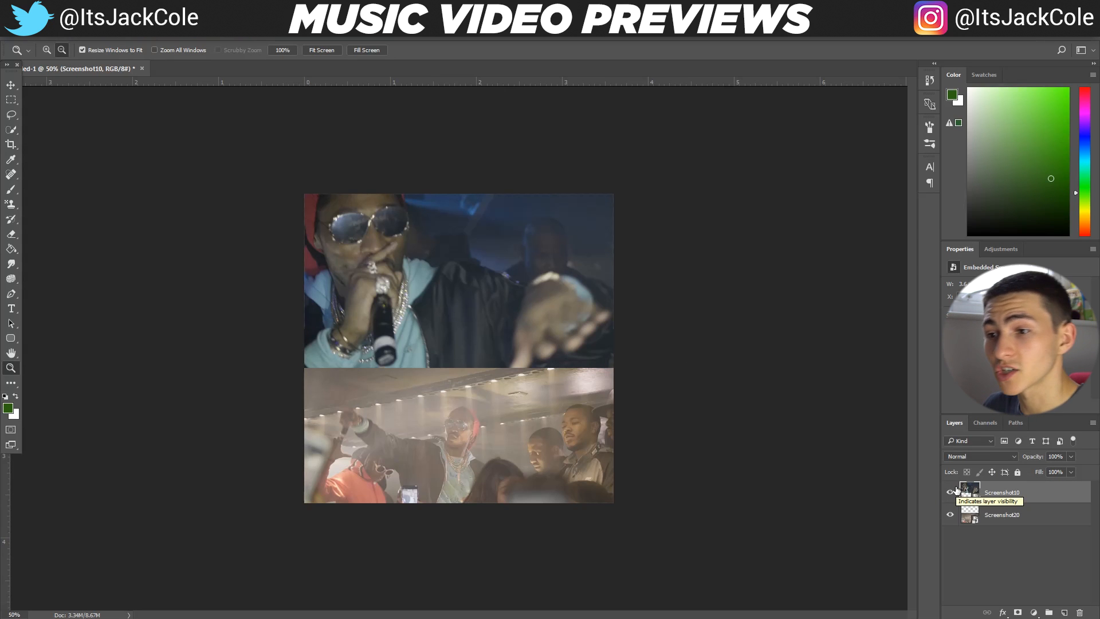
Shift Screenshot20 toward the right side of the canvas to free the lower-left area
click(1038, 514)
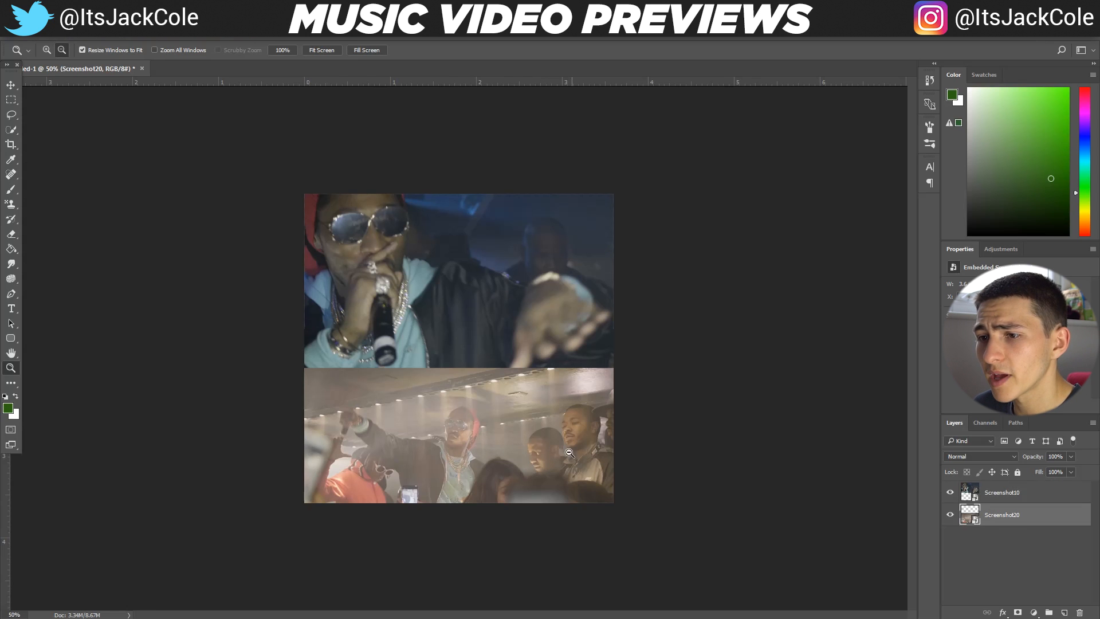
key(ctrl+t)
drag(566, 452, 700, 461)
key(Return)
Place Screenshot50 from the folder between the two layers and position it in the canvas's lower-left area
click(96, 617)
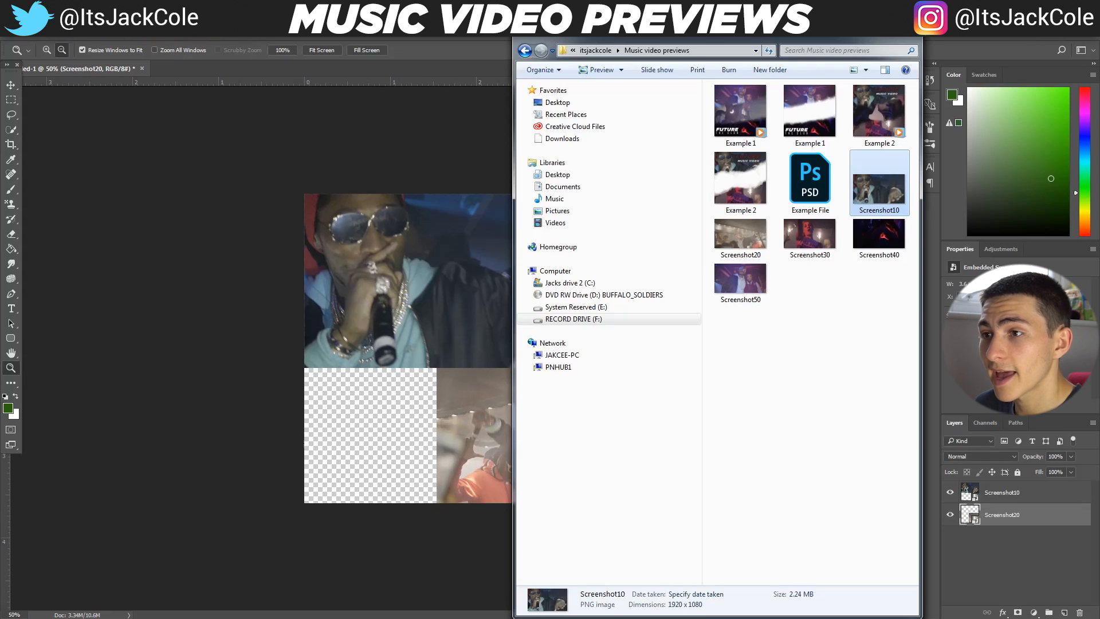
click(833, 320)
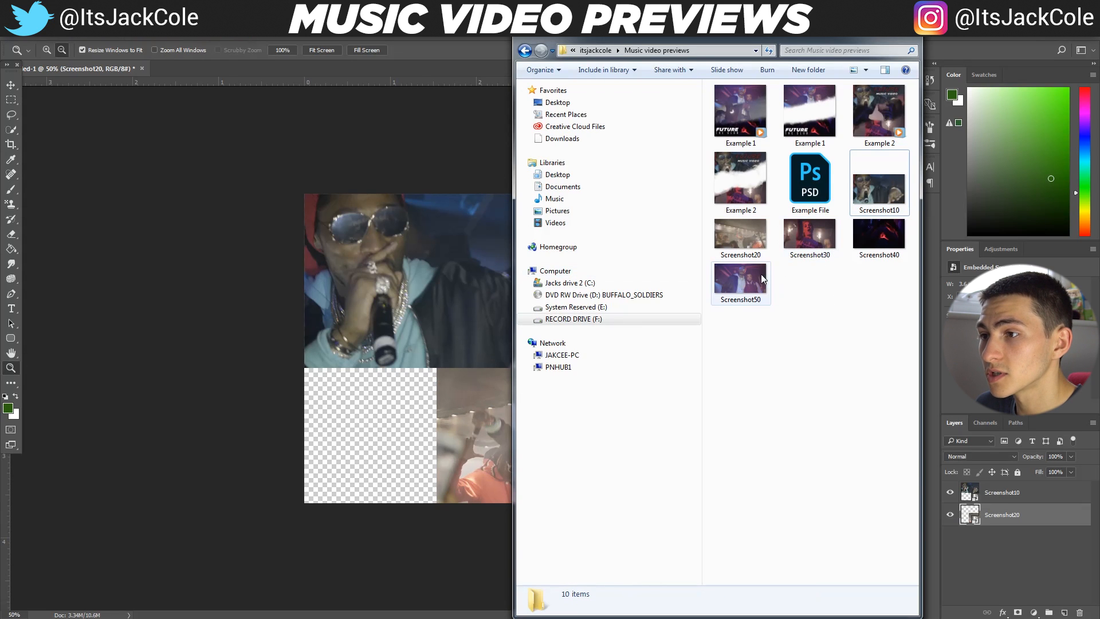
click(730, 286)
drag(754, 280, 321, 514)
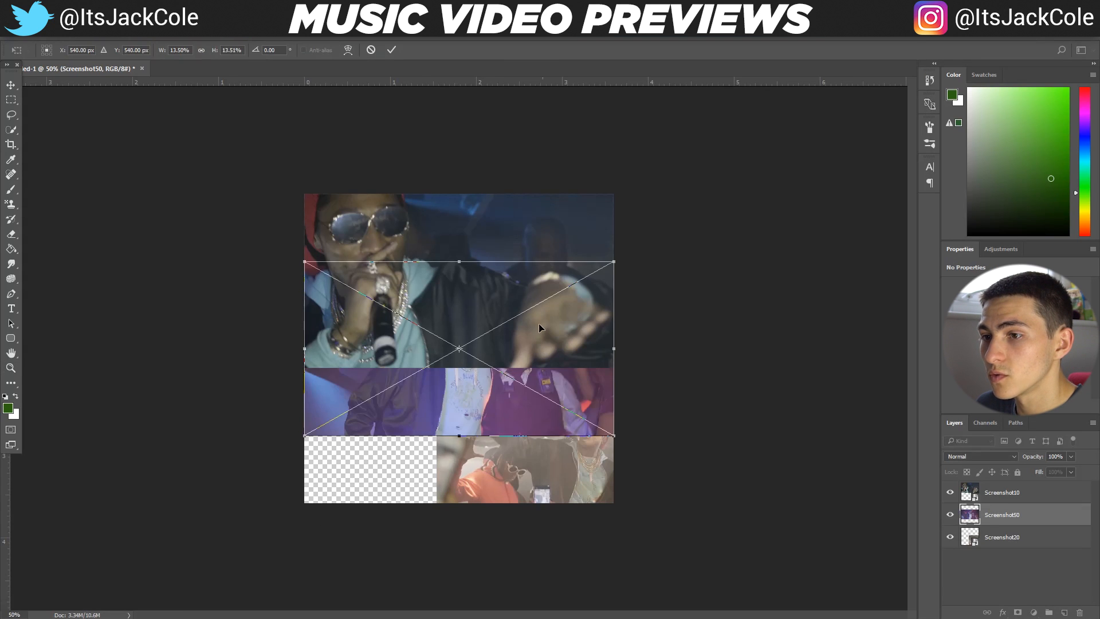
drag(540, 325, 555, 392)
drag(615, 331, 485, 399)
key(ctrl+z)
key(Return)
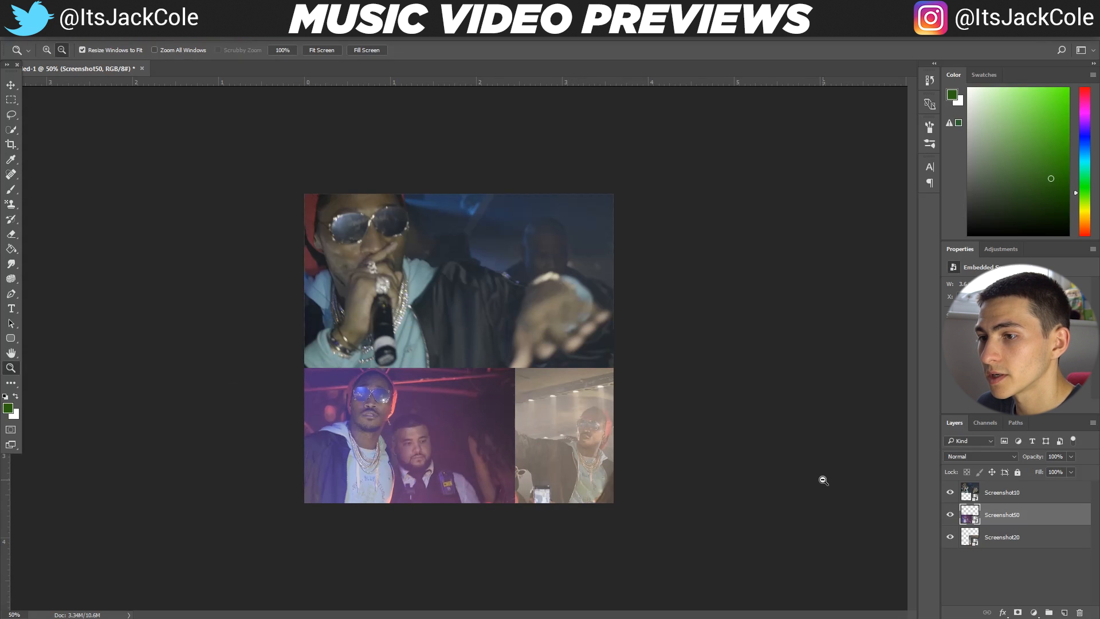
key(Delete)
key(z)
key(ctrl+z)
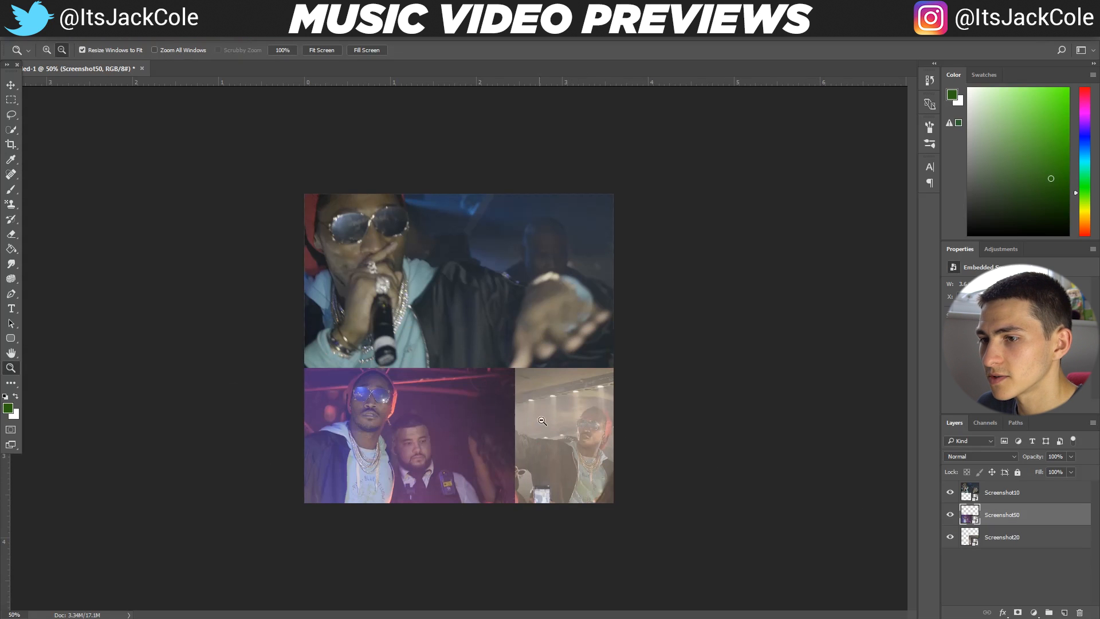
Shift Screenshot50 slightly further left so more of Screenshot20 shows beside it
key(ctrl+t)
drag(513, 410, 484, 387)
key(Return)
key(z)
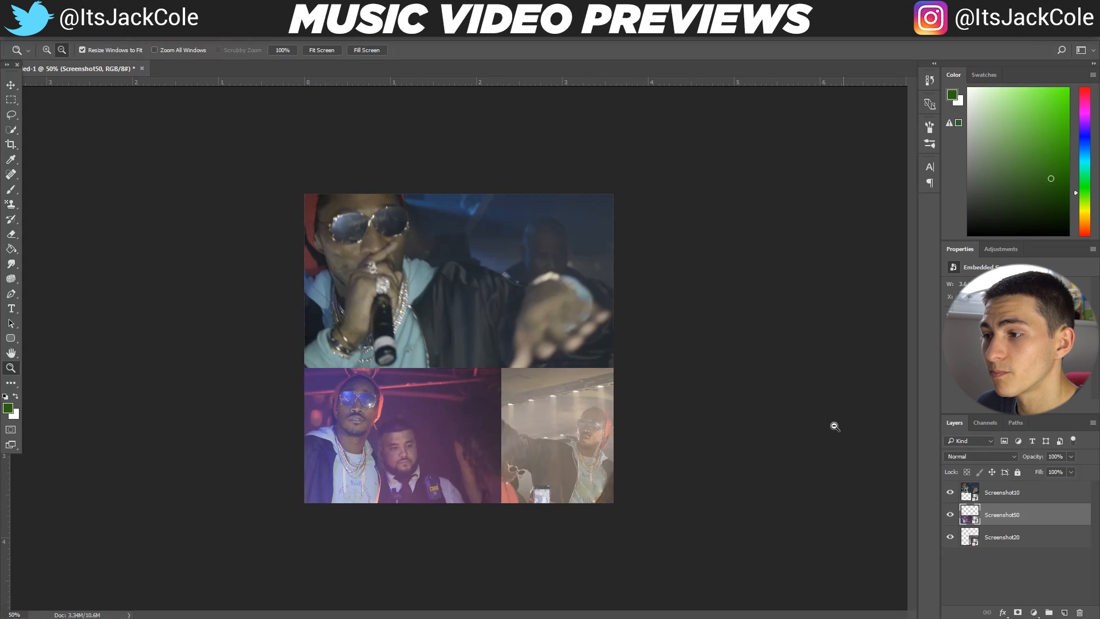
Hide the Screenshot50 and Screenshot20 layers and make Screenshot10 the active layer
drag(950, 514, 950, 537)
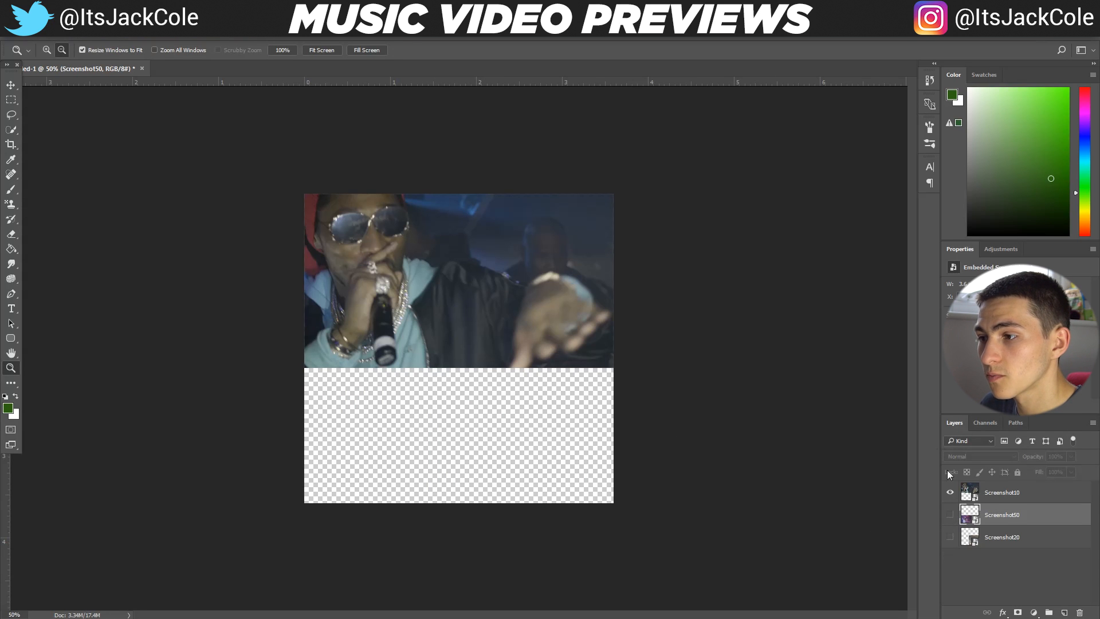
click(1023, 486)
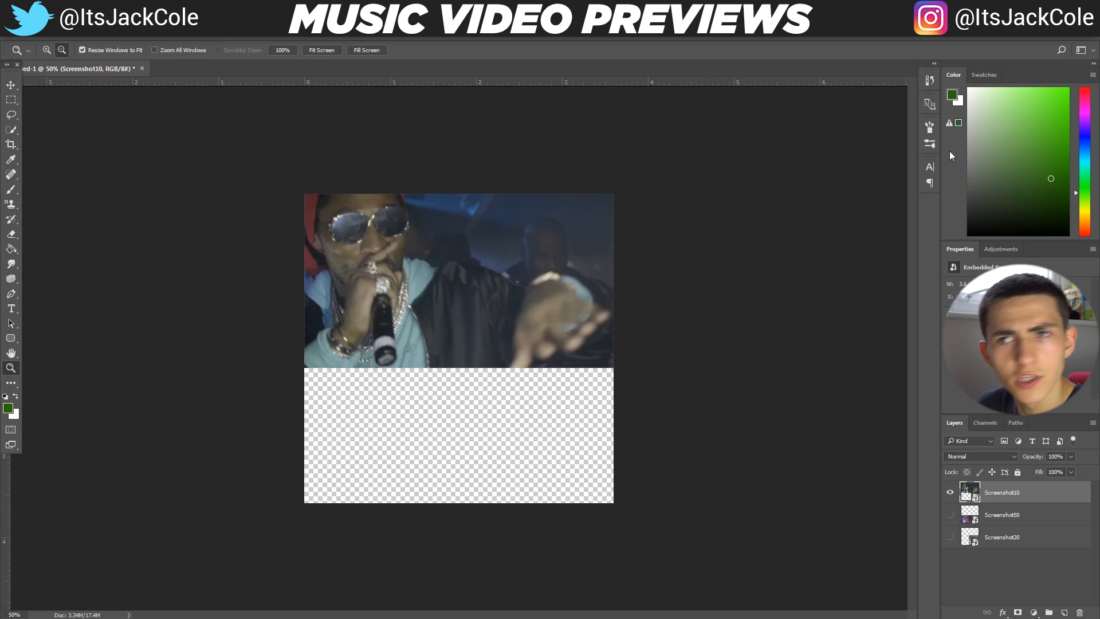
Look through the brush Preset Manager's loadable files in the Photoshop Ink brushes and 20 Smoke Brushes folders without loading any
click(930, 127)
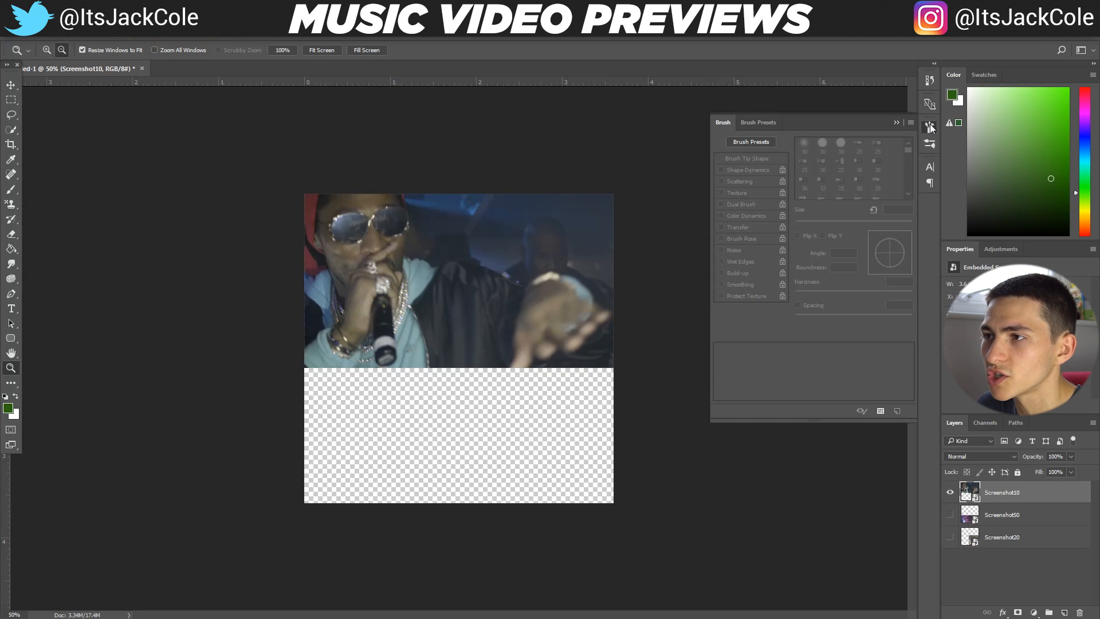
click(880, 412)
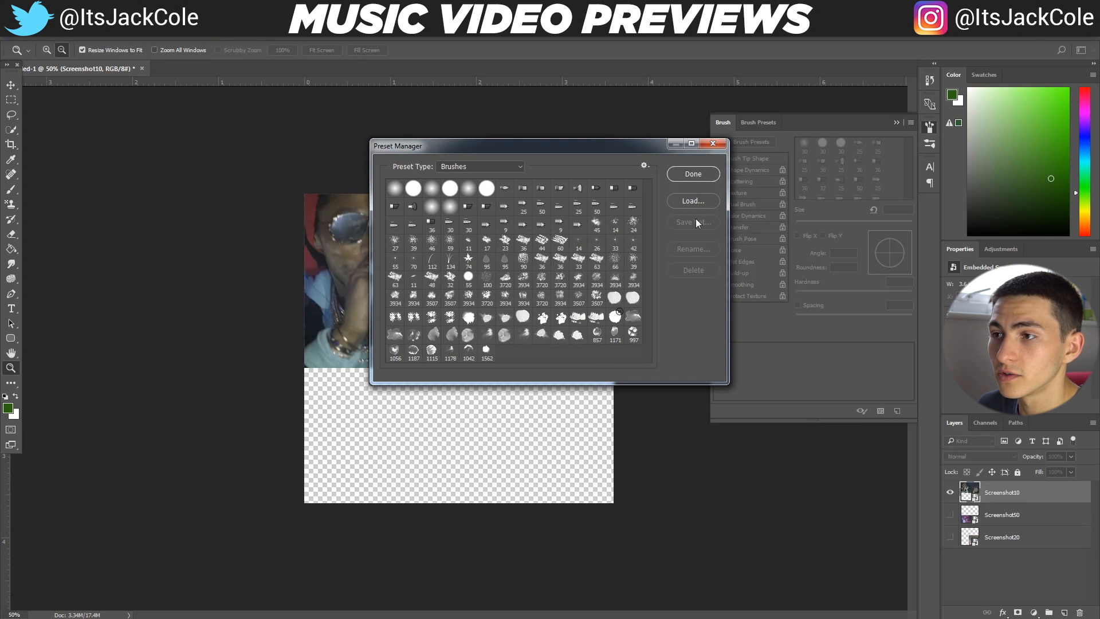
click(699, 200)
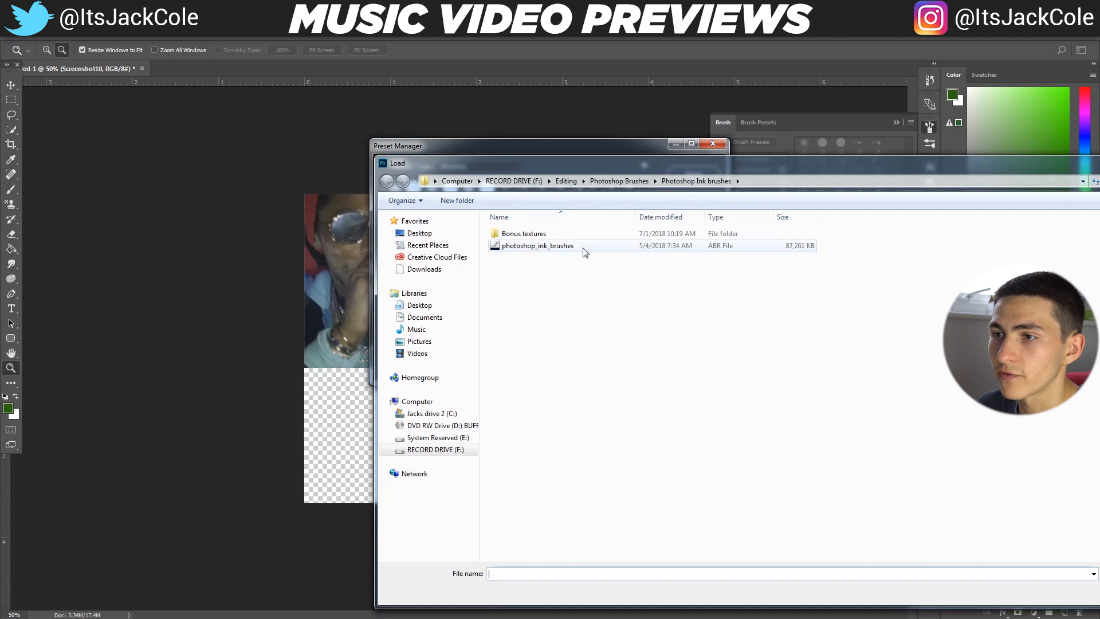
click(599, 248)
click(492, 181)
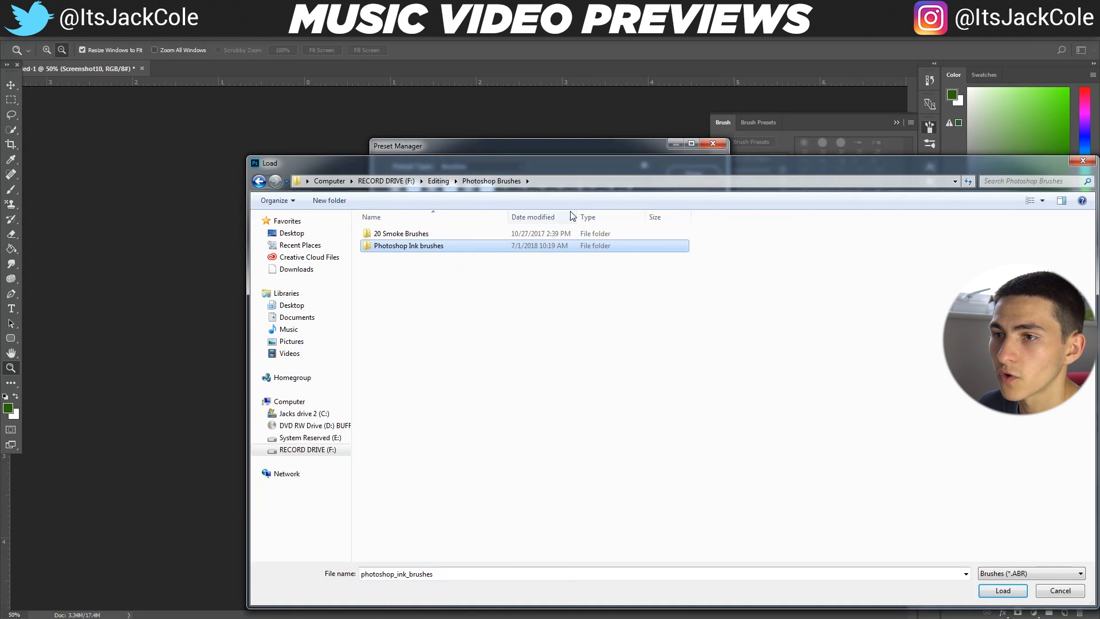
double_click(402, 234)
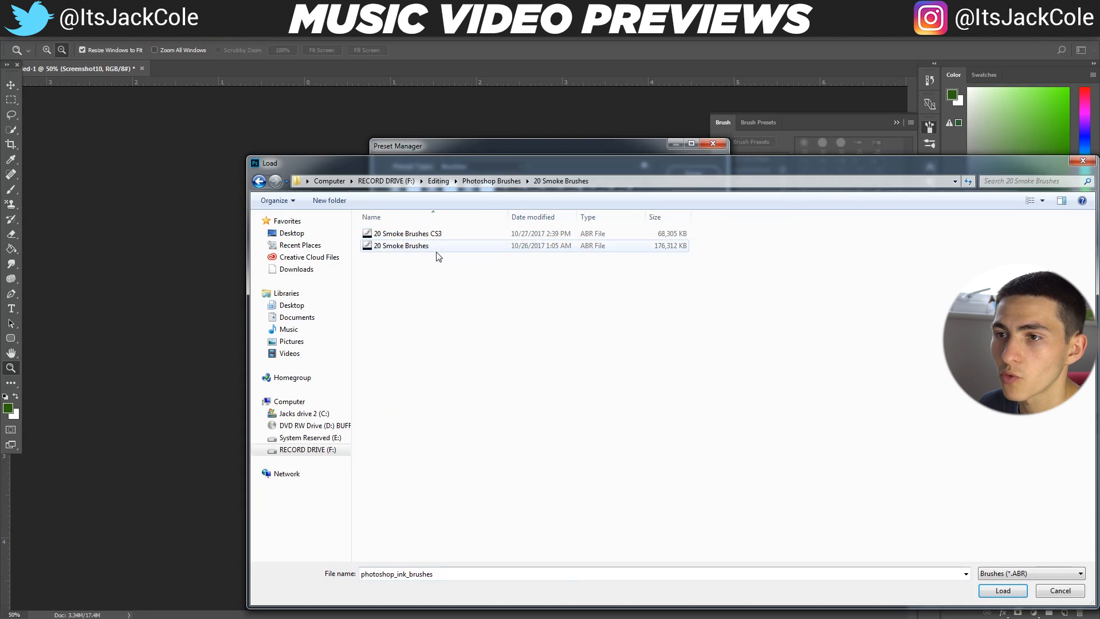
click(396, 248)
click(590, 280)
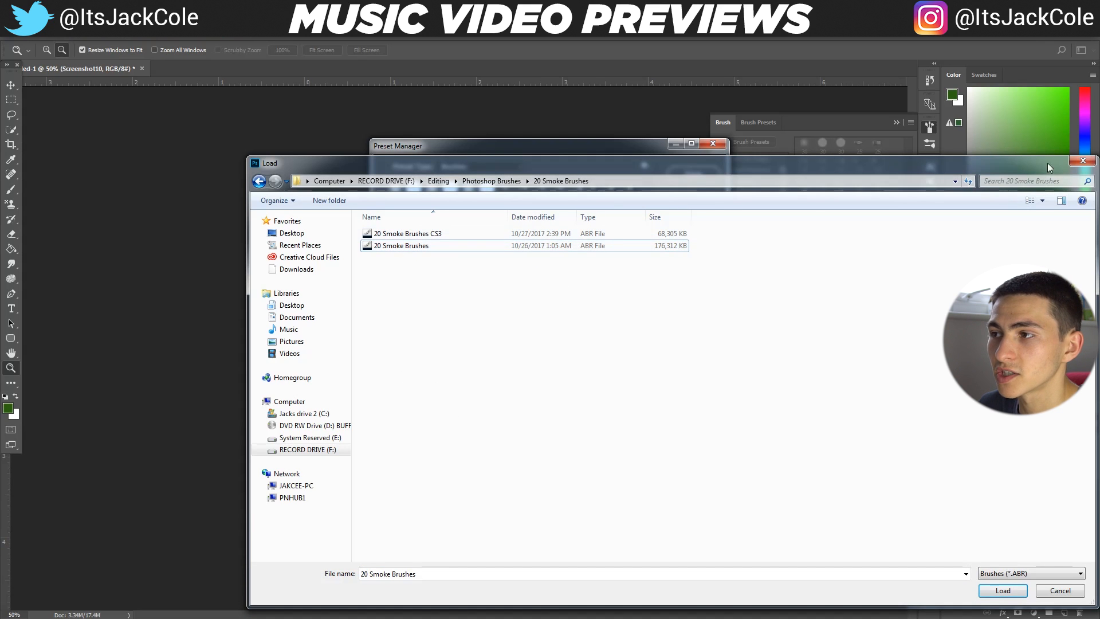
click(1083, 161)
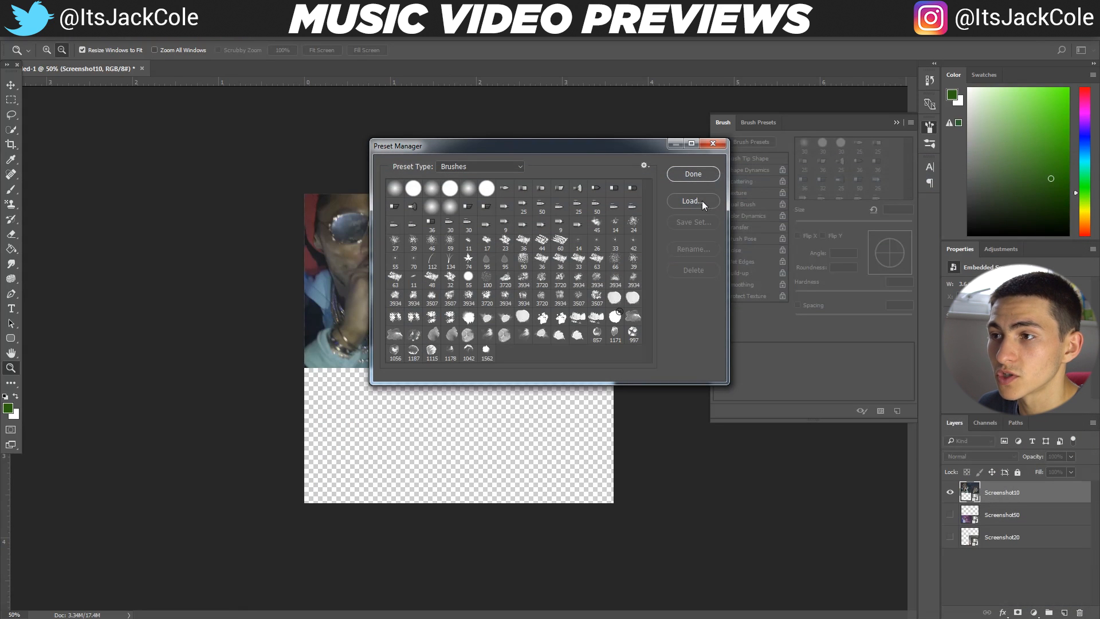
click(706, 177)
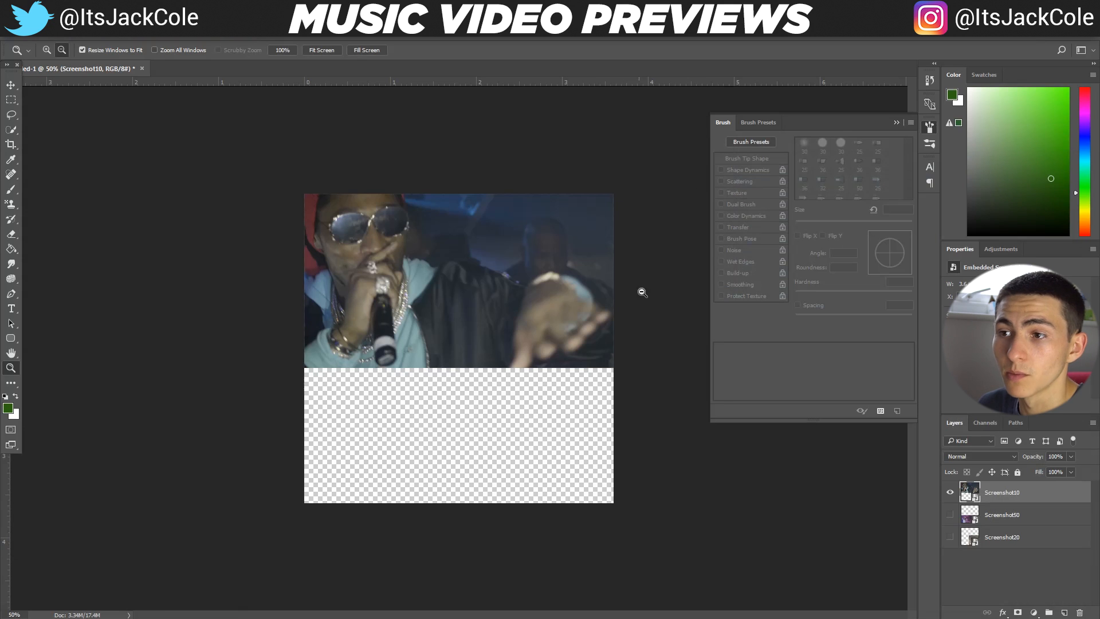
click(896, 122)
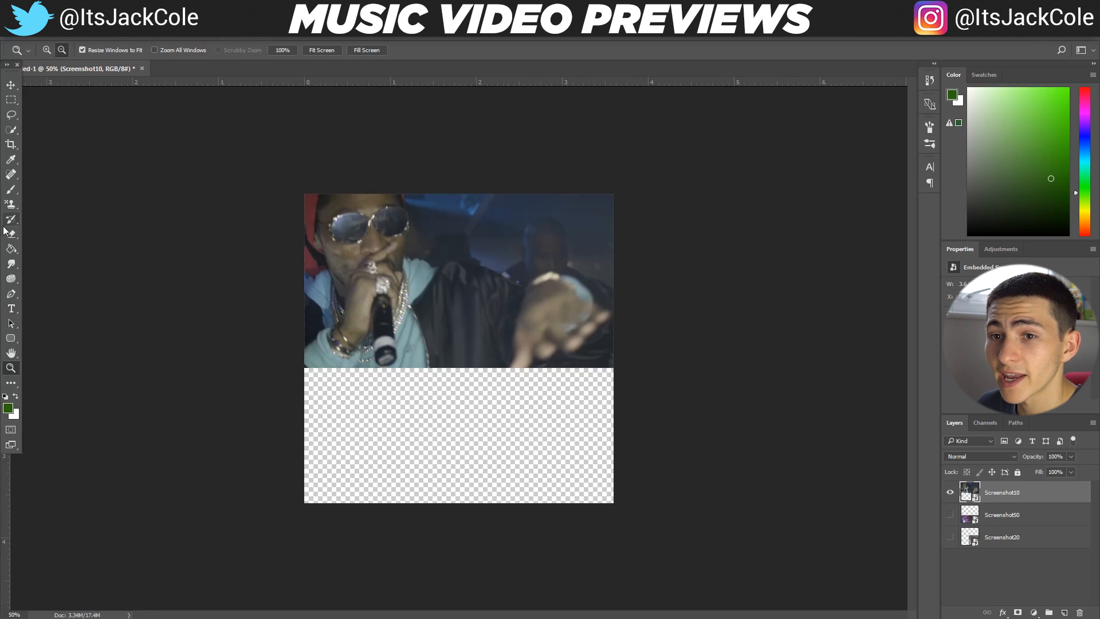
Choose the third 3934 px ink splatter brush for the Brush tool and rasterize the Screenshot10 smart object so it can be painted on
drag(18, 196, 35, 190)
click(49, 47)
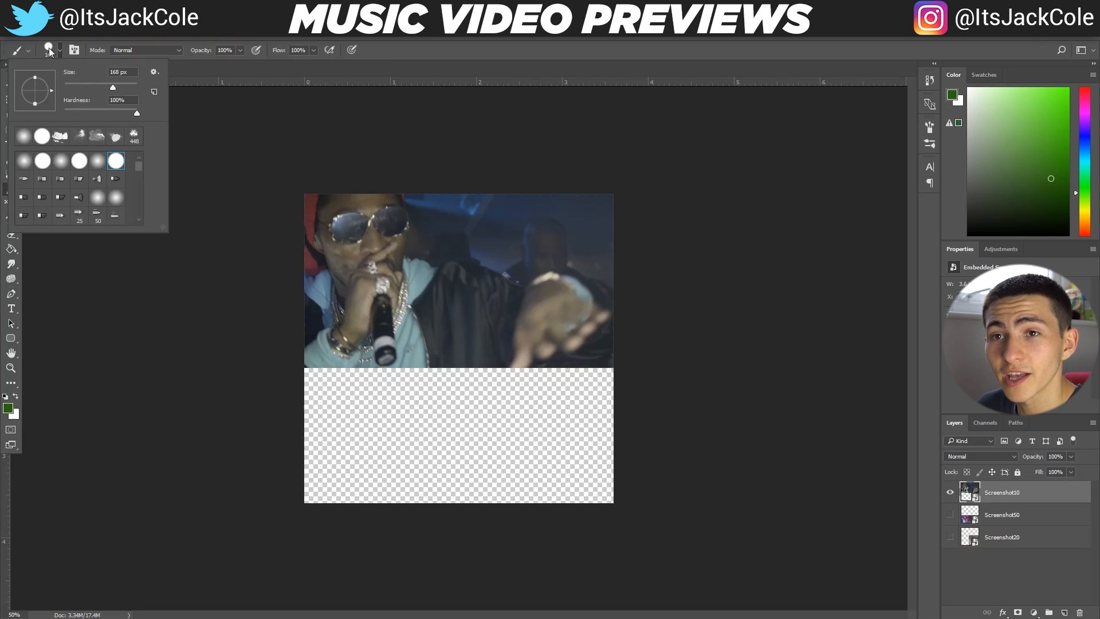
drag(135, 166, 140, 211)
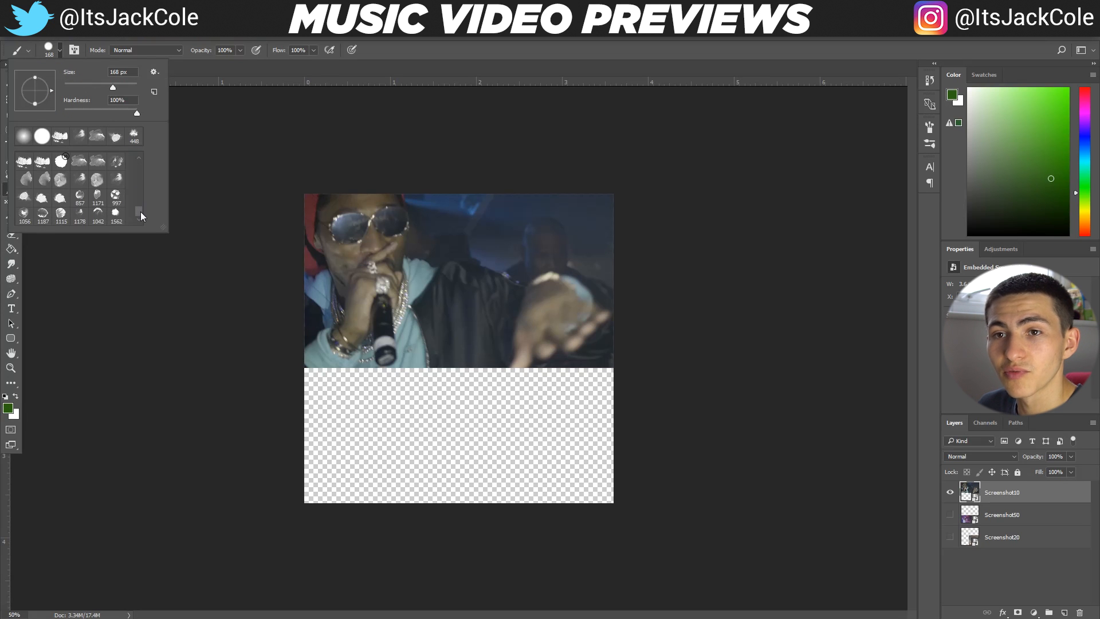
scroll(61, 215, up, 1)
scroll(60, 215, up, 5)
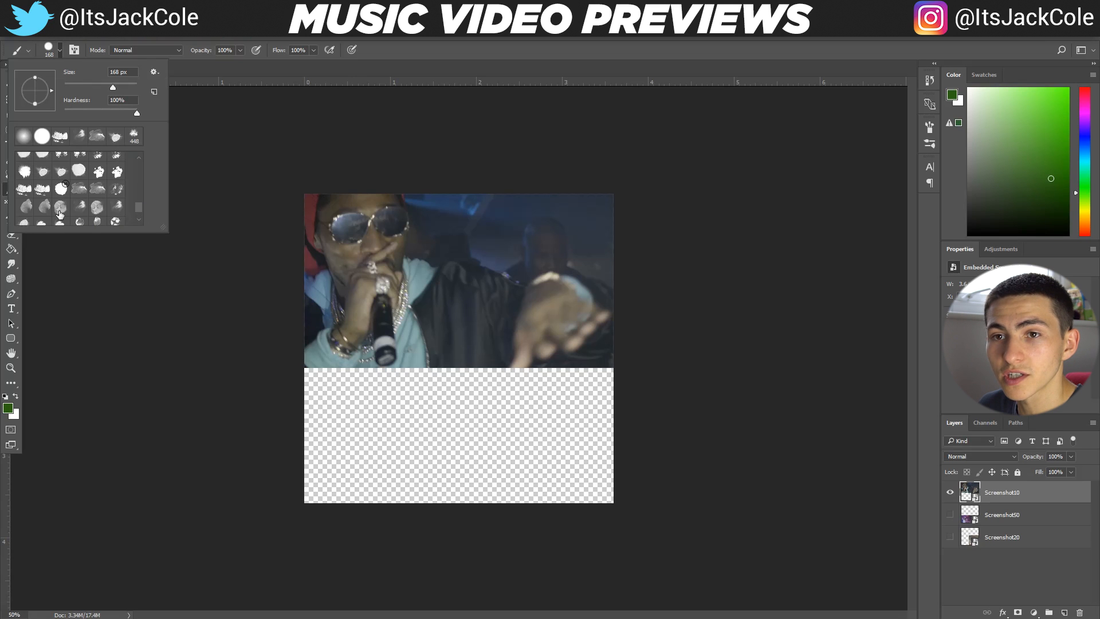
scroll(46, 188, up, 2)
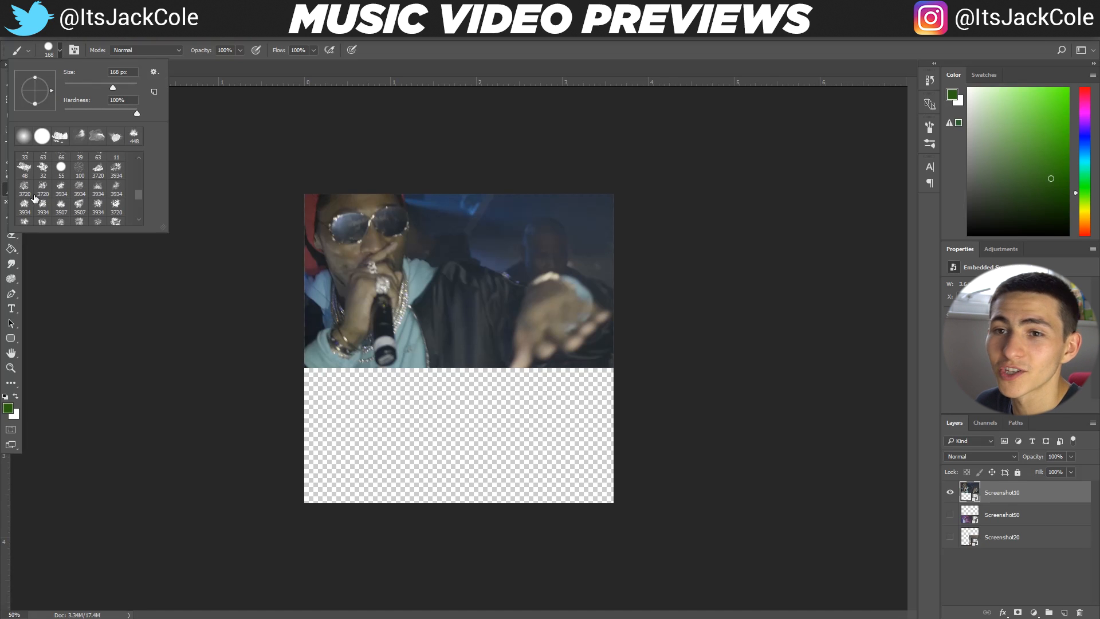
scroll(25, 202, down, 1)
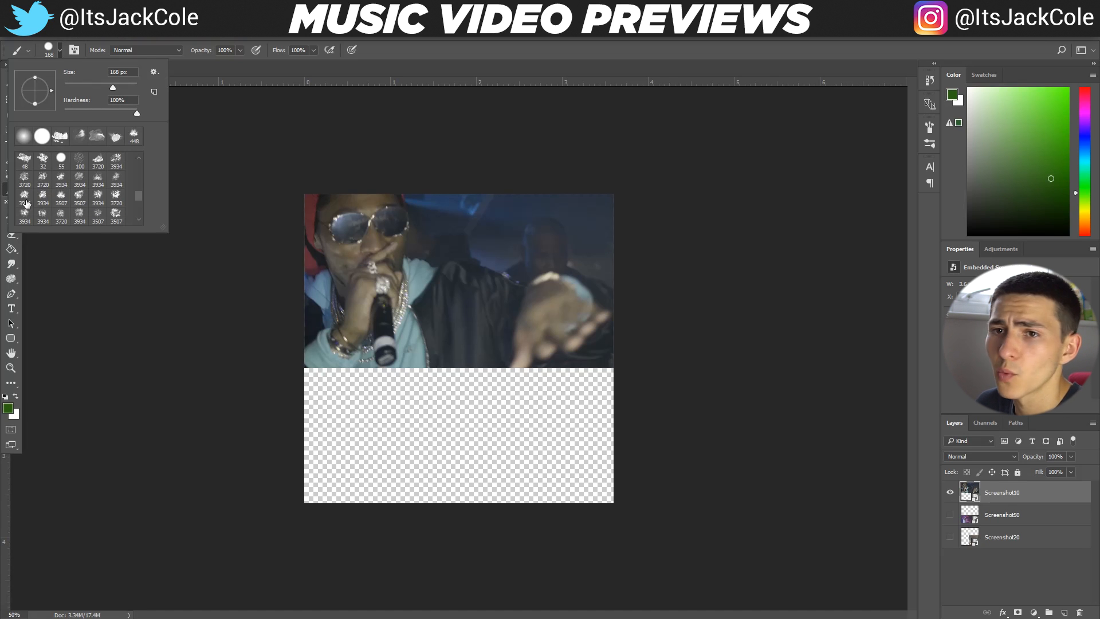
click(61, 179)
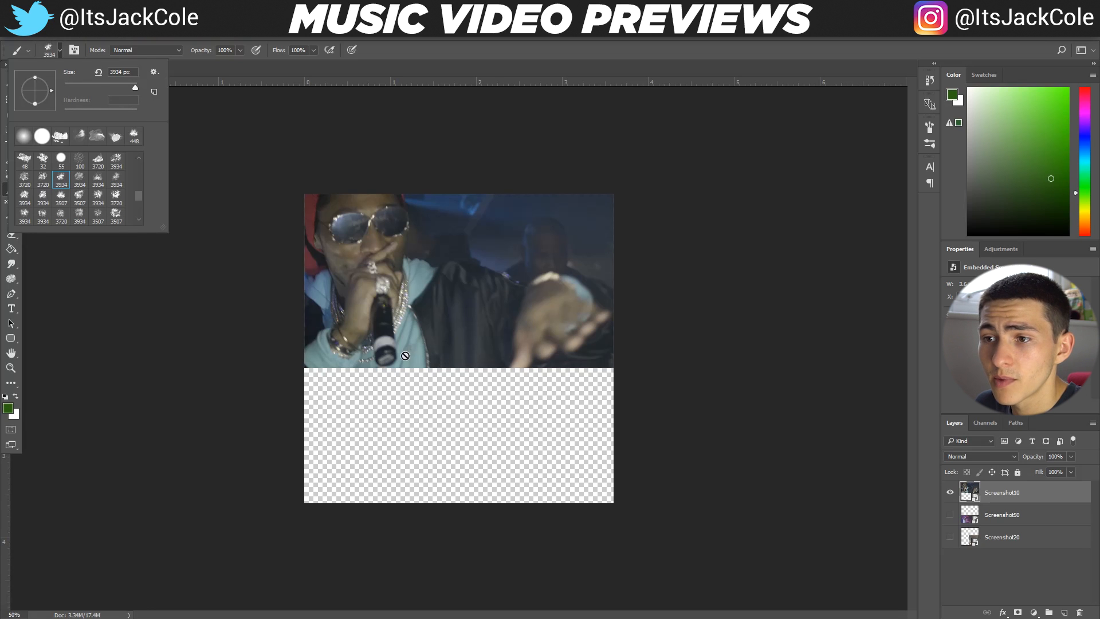
click(468, 331)
key(Return)
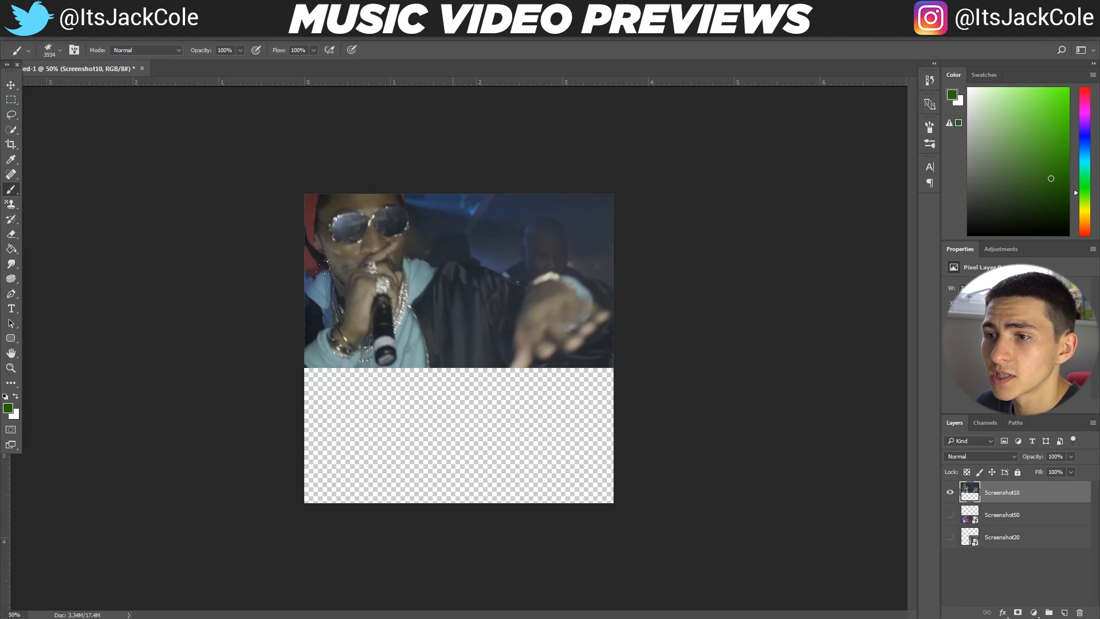
Set the brush size to 500 px, try a dab near Screenshot10's lower-left edge and undo it
click(57, 53)
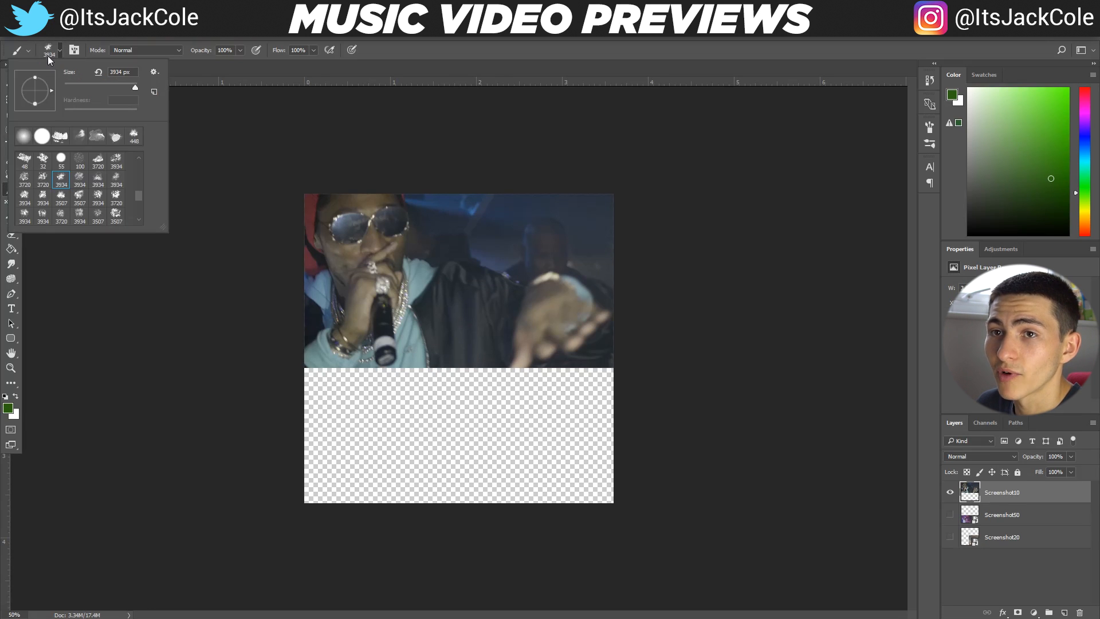
drag(135, 87, 123, 84)
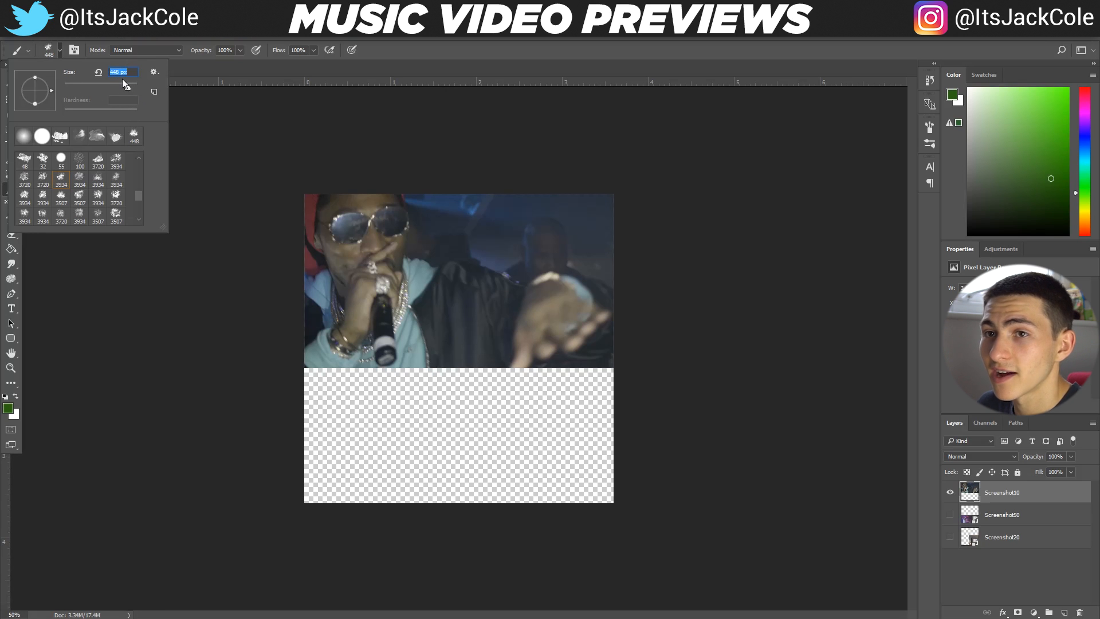
text(50)
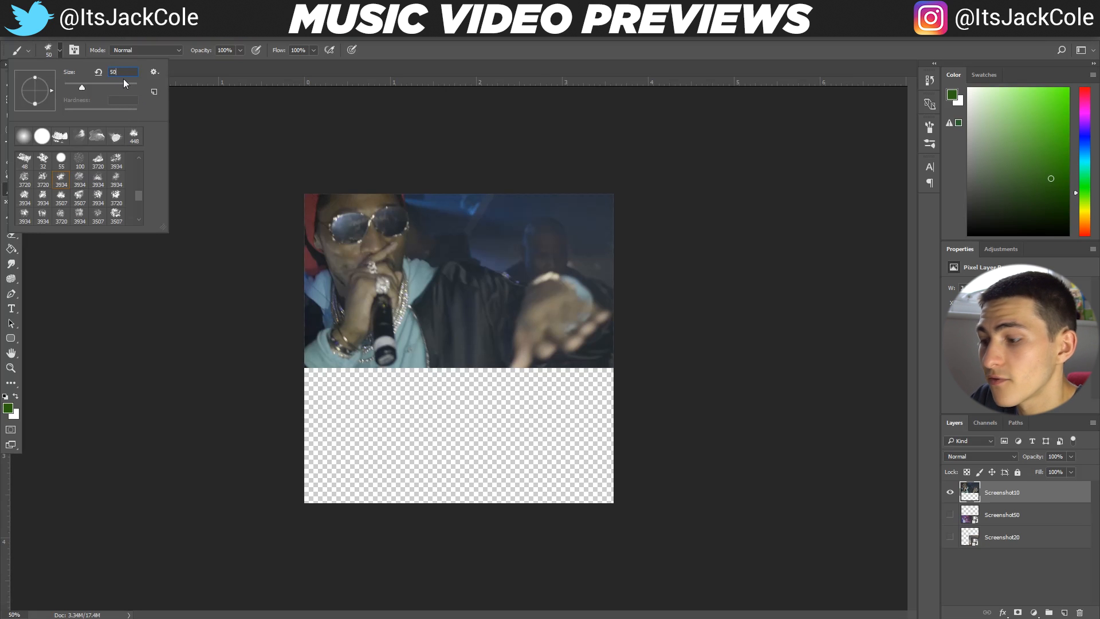
text(0)
key(Return)
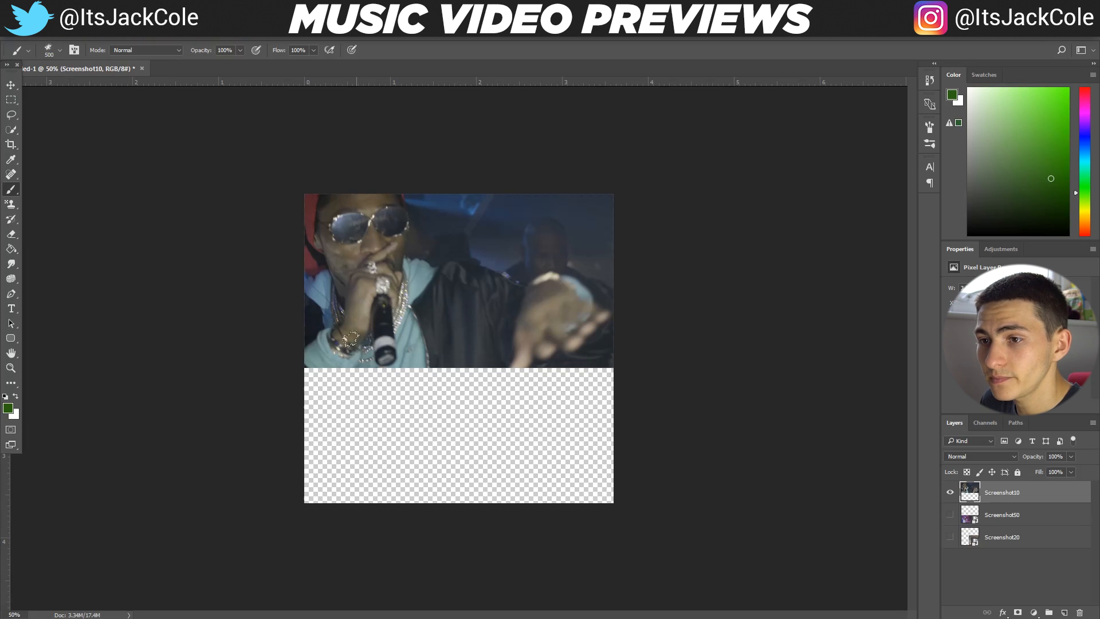
click(314, 355)
key(ctrl+z)
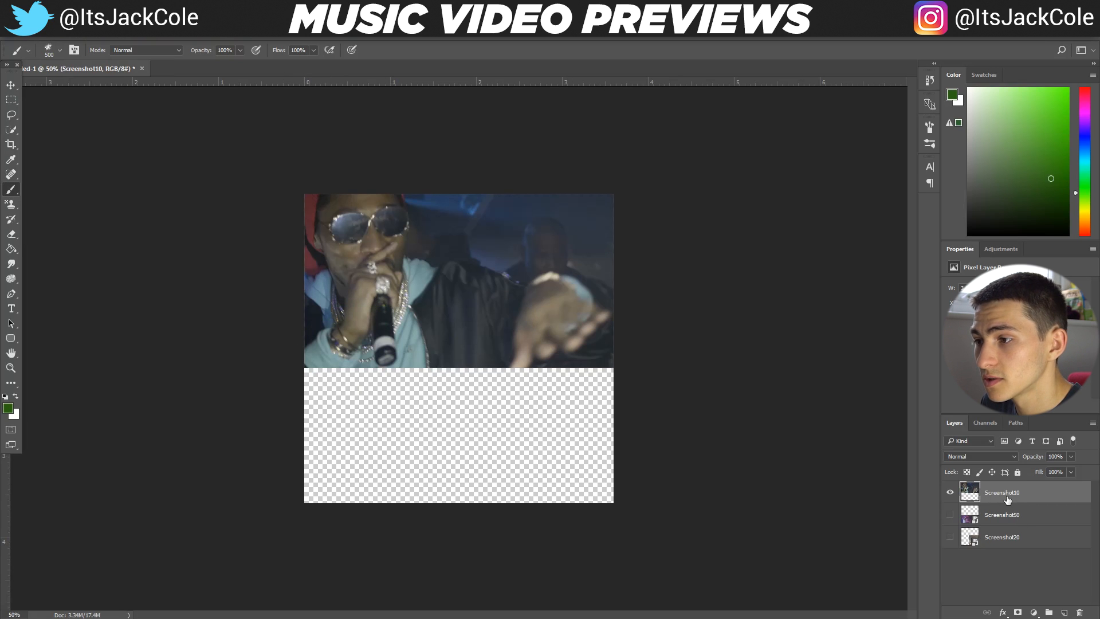
Switch to the standard Eraser tool and give it the same 3934 px ink splatter brush
click(11, 234)
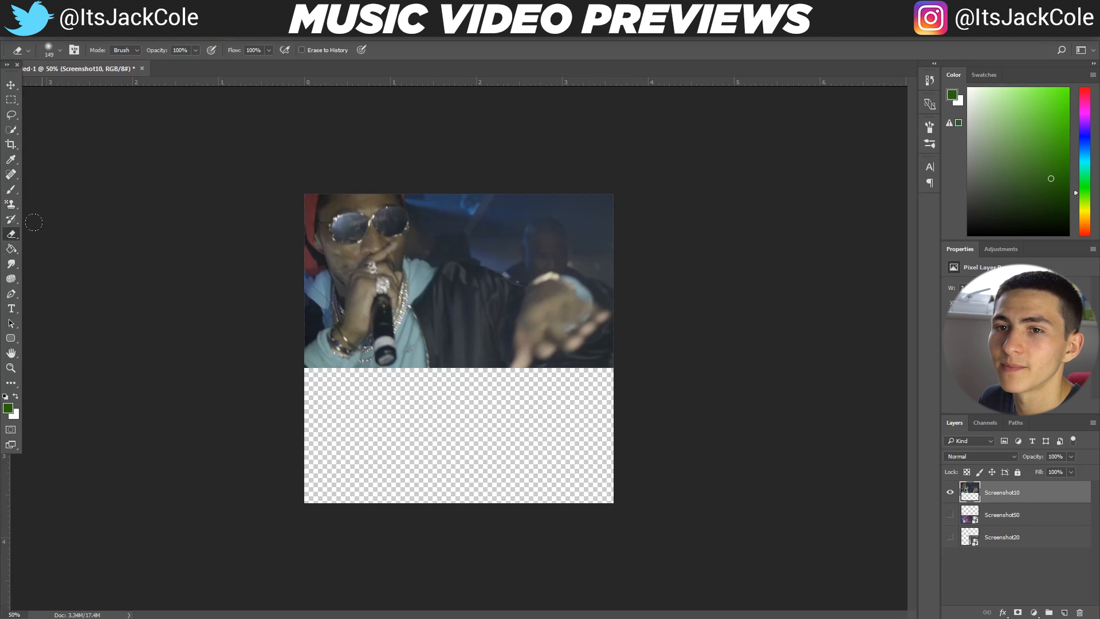
right_click(13, 235)
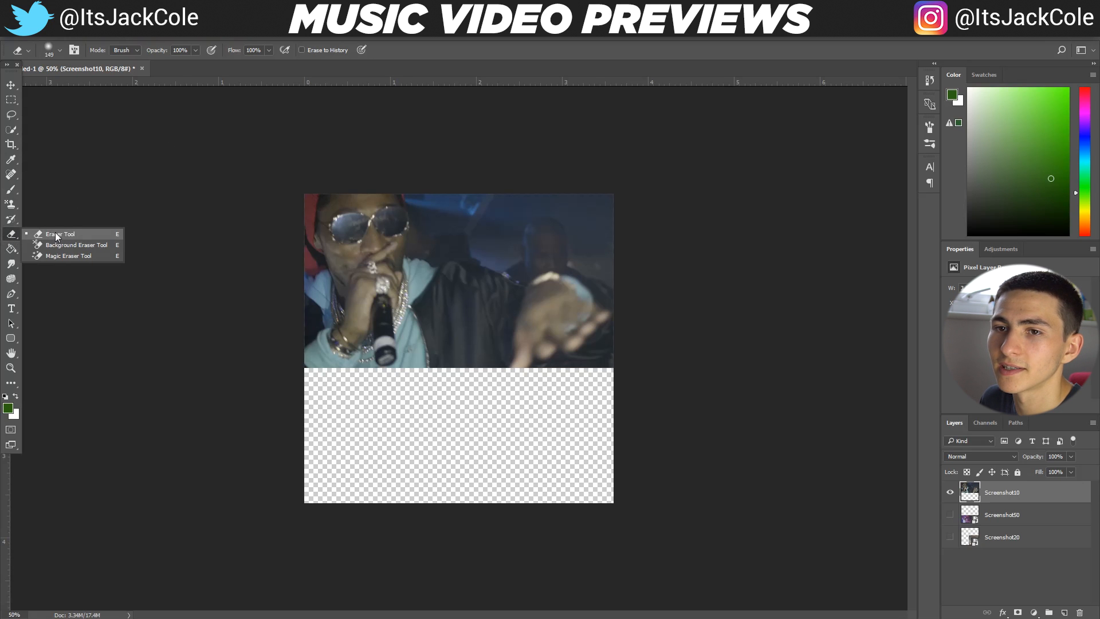
click(50, 235)
click(53, 49)
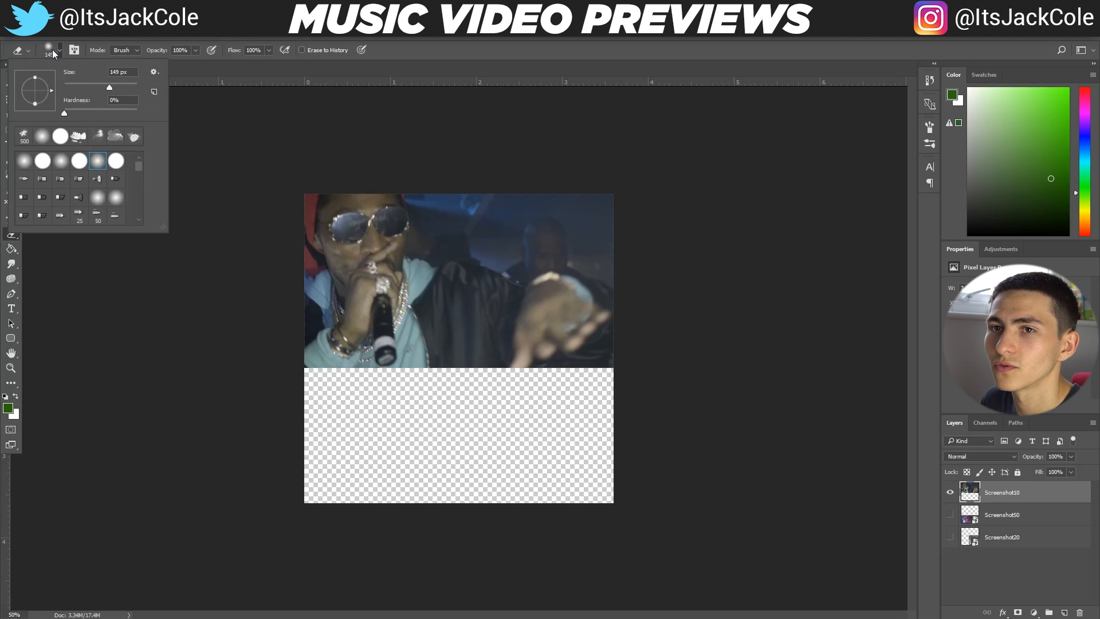
drag(141, 164, 132, 197)
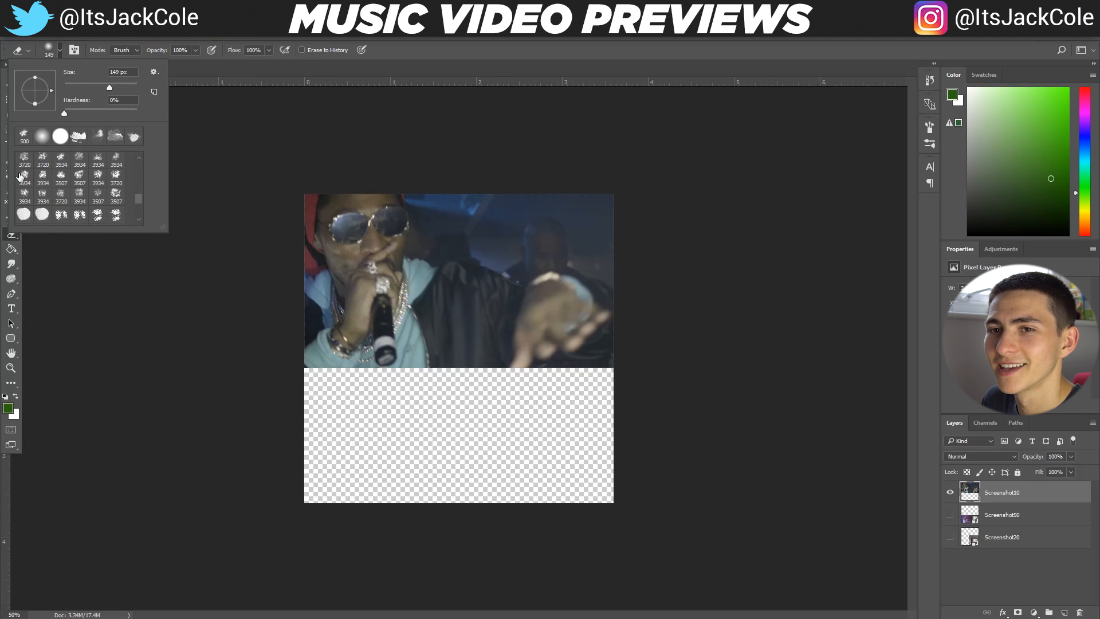
scroll(22, 179, up, 1)
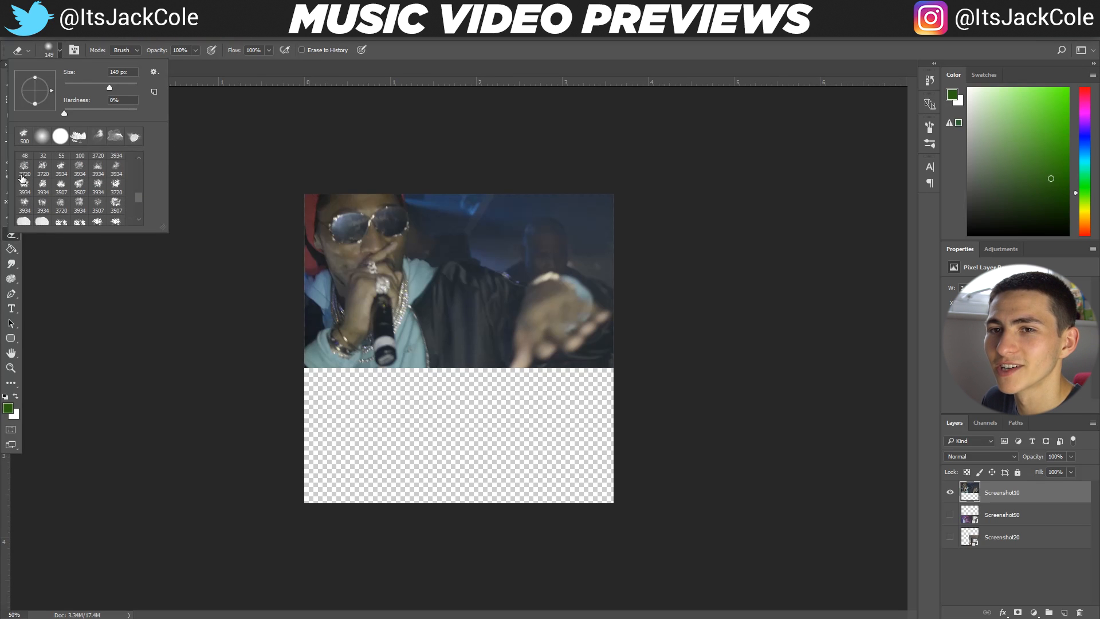
click(60, 167)
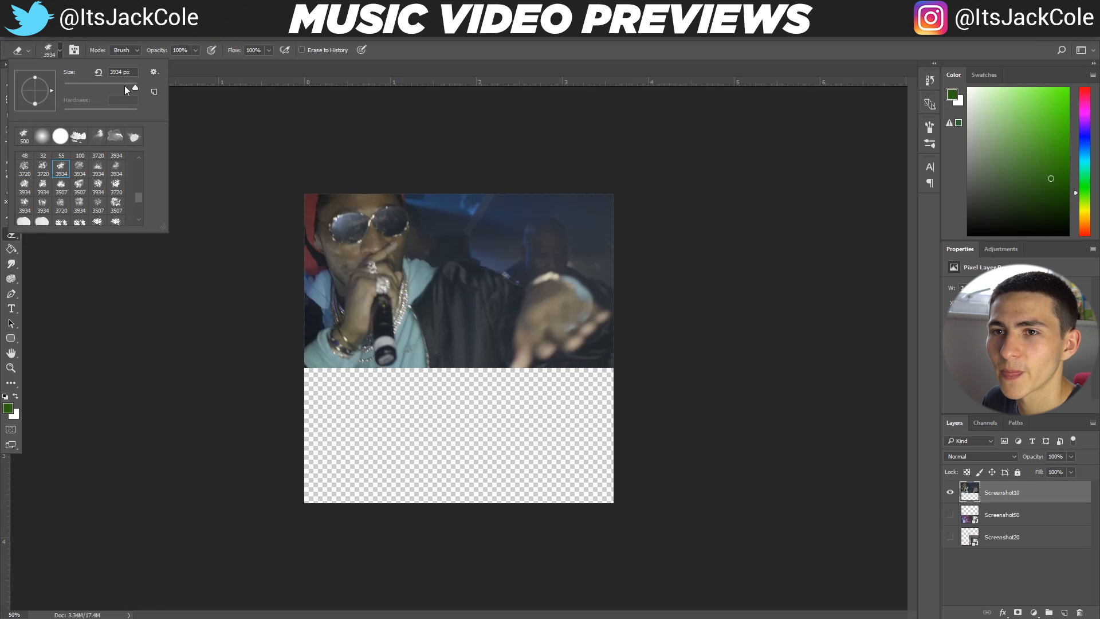
Reduce the eraser's ink brush size to 338 px
drag(129, 86, 65, 88)
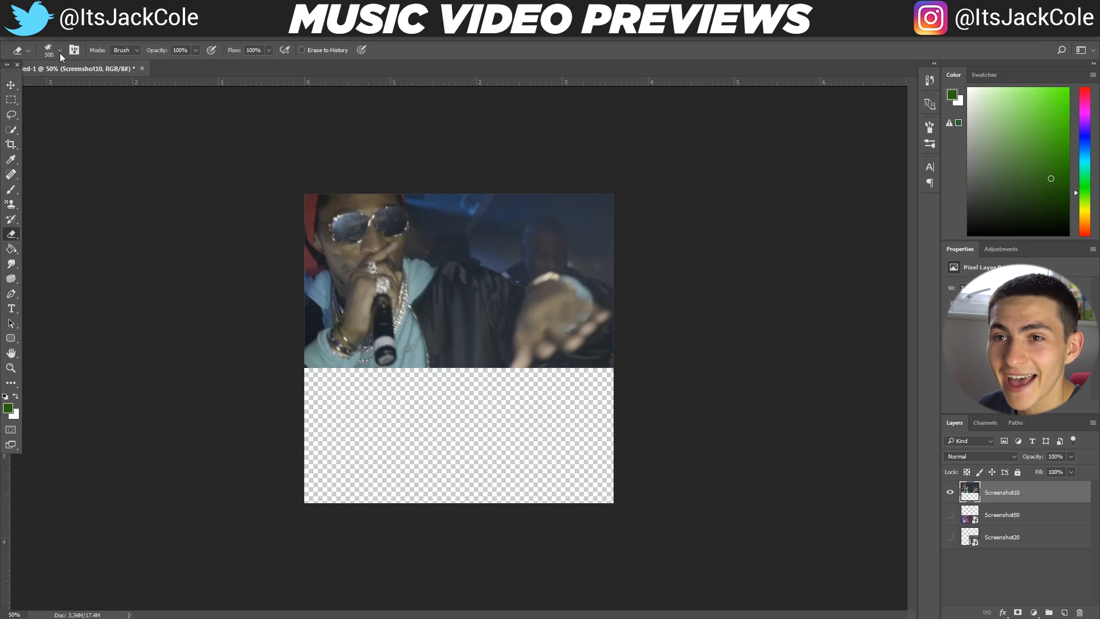
click(59, 51)
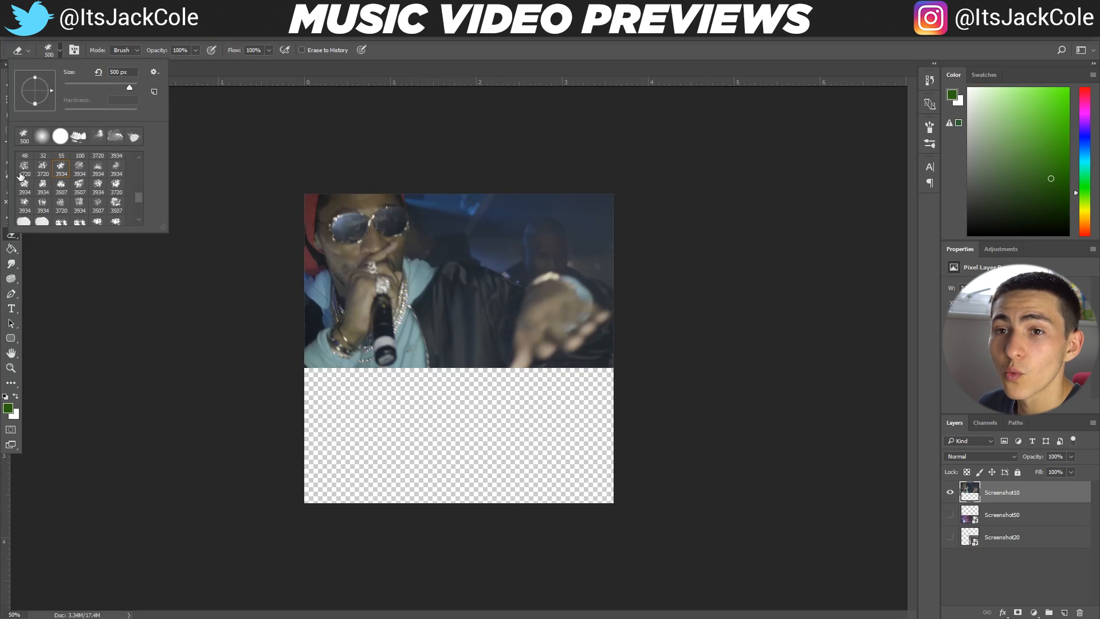
scroll(26, 177, up, 1)
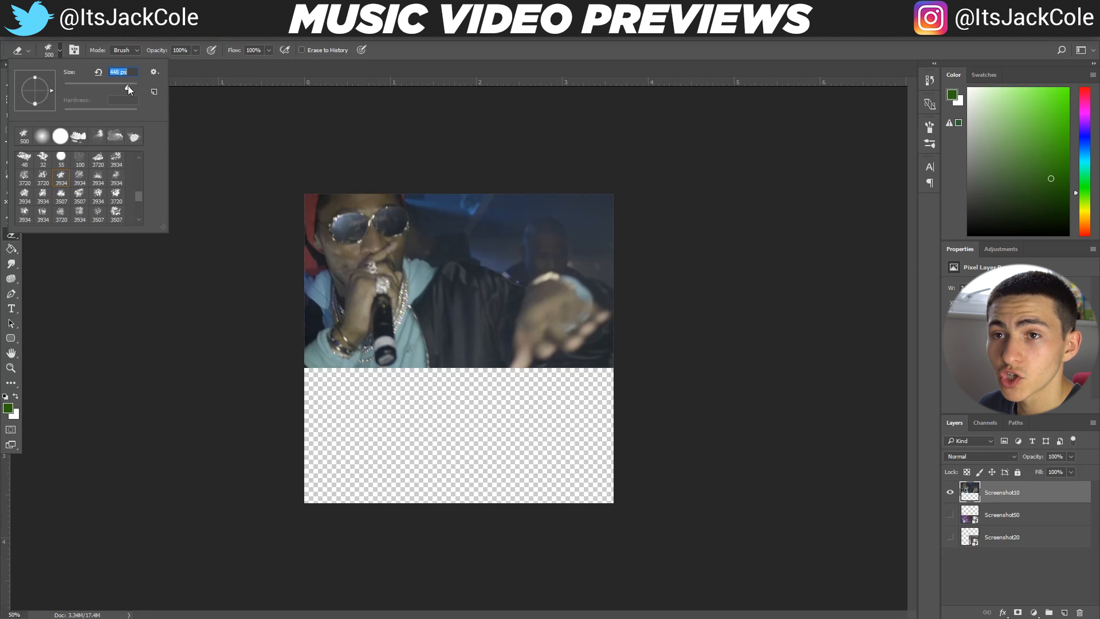
drag(128, 85, 123, 87)
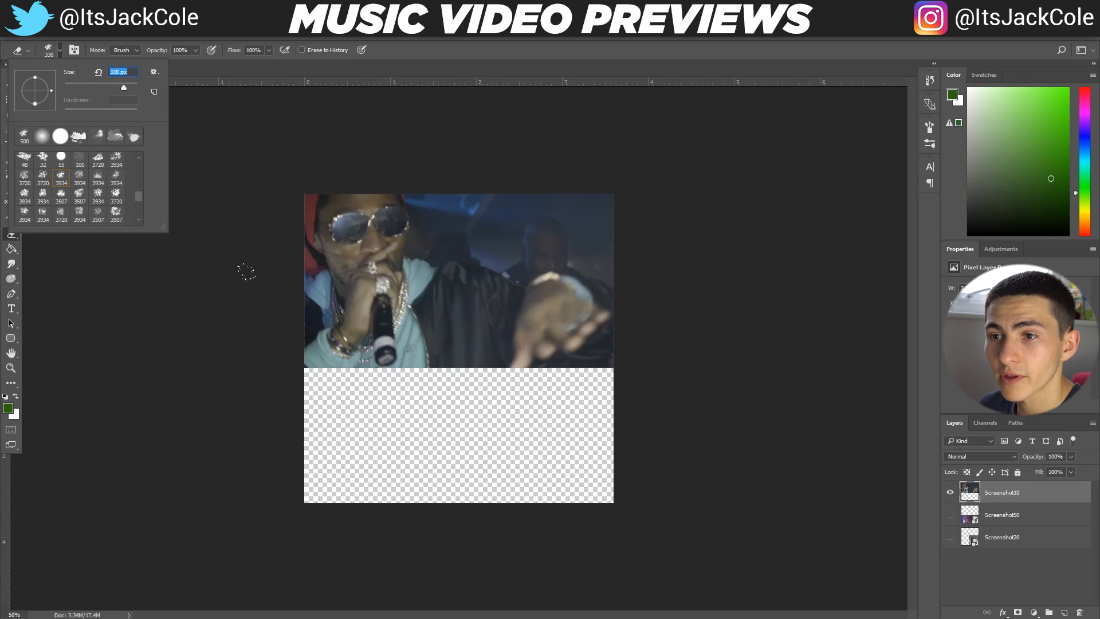
Try erasing along Screenshot10's lower edge with the ink brush, and undo the strokes
mouse_move(323, 360)
mouse_down()
mouse_move(380, 342)
mouse_move(304, 362)
mouse_move(383, 346)
mouse_move(333, 370)
mouse_move(463, 370)
mouse_move(552, 347)
mouse_move(568, 359)
mouse_move(627, 356)
mouse_move(326, 370)
mouse_move(464, 356)
mouse_move(527, 336)
mouse_up()
key(ctrl+z)
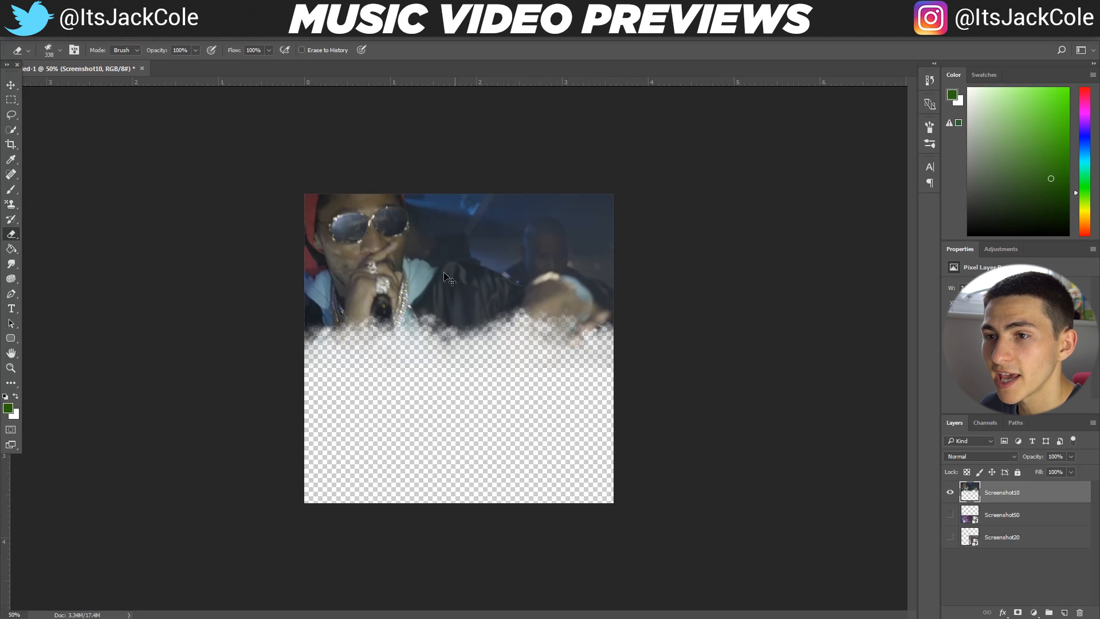
key(ctrl+z)
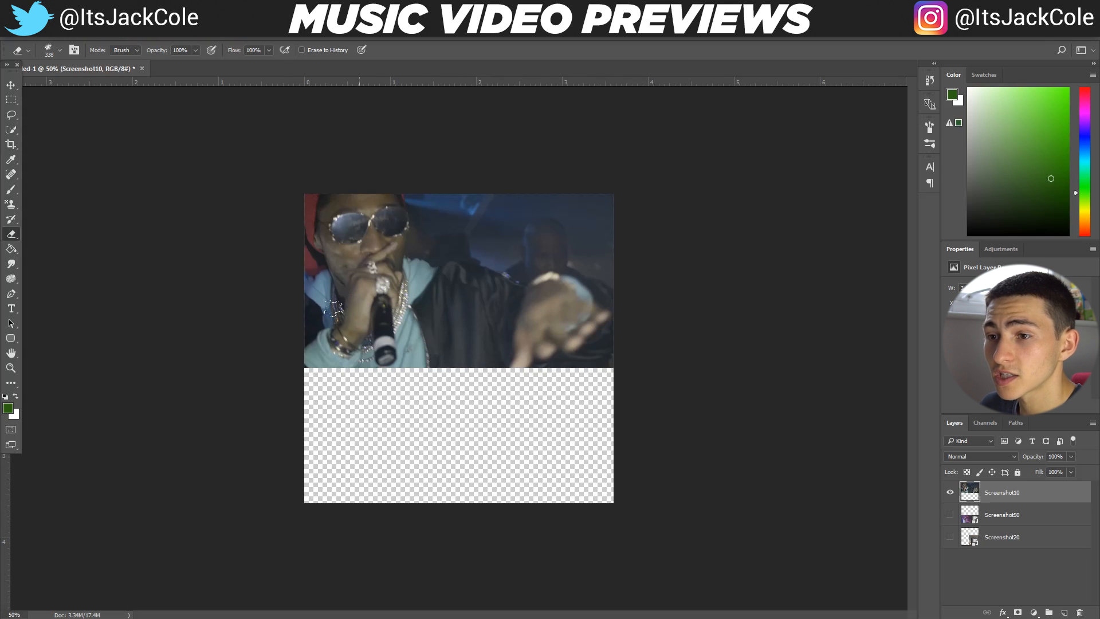
Erase along Screenshot10's full lower edge with the ink brush to give it a rough, uneven, torn-looking border
mouse_move(275, 352)
mouse_down()
mouse_move(333, 349)
mouse_move(319, 362)
mouse_move(390, 349)
mouse_move(431, 318)
mouse_move(444, 339)
mouse_move(421, 340)
mouse_move(461, 349)
mouse_move(507, 329)
mouse_move(539, 340)
mouse_move(507, 347)
mouse_move(532, 366)
mouse_move(558, 366)
mouse_move(574, 350)
mouse_move(533, 369)
mouse_move(492, 354)
mouse_move(370, 369)
mouse_up()
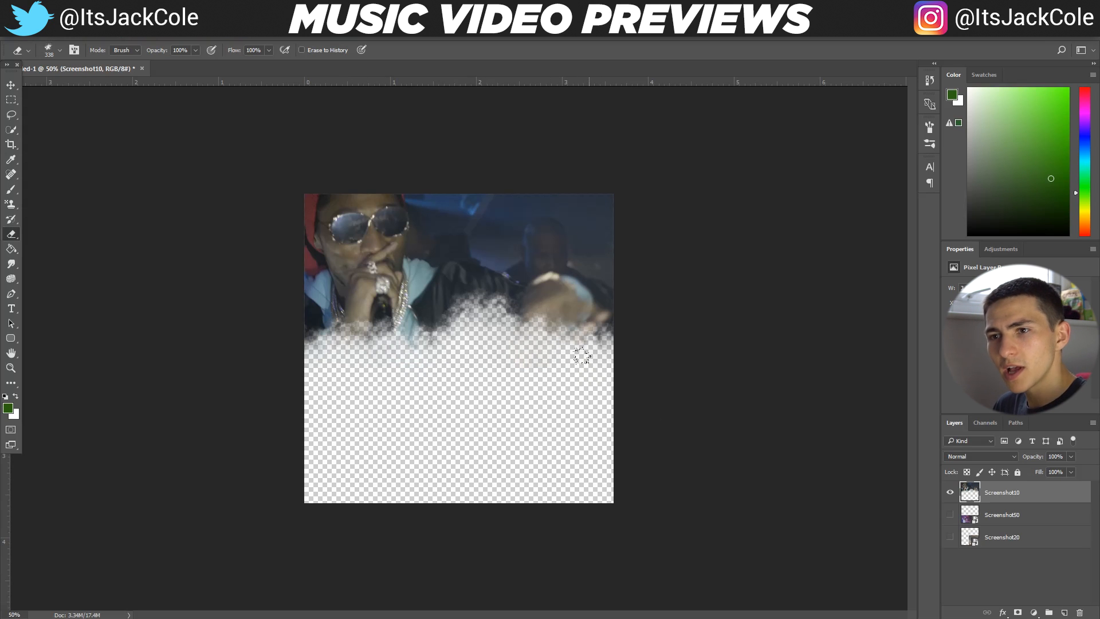
mouse_move(480, 310)
mouse_down()
mouse_move(536, 329)
mouse_move(608, 332)
mouse_up()
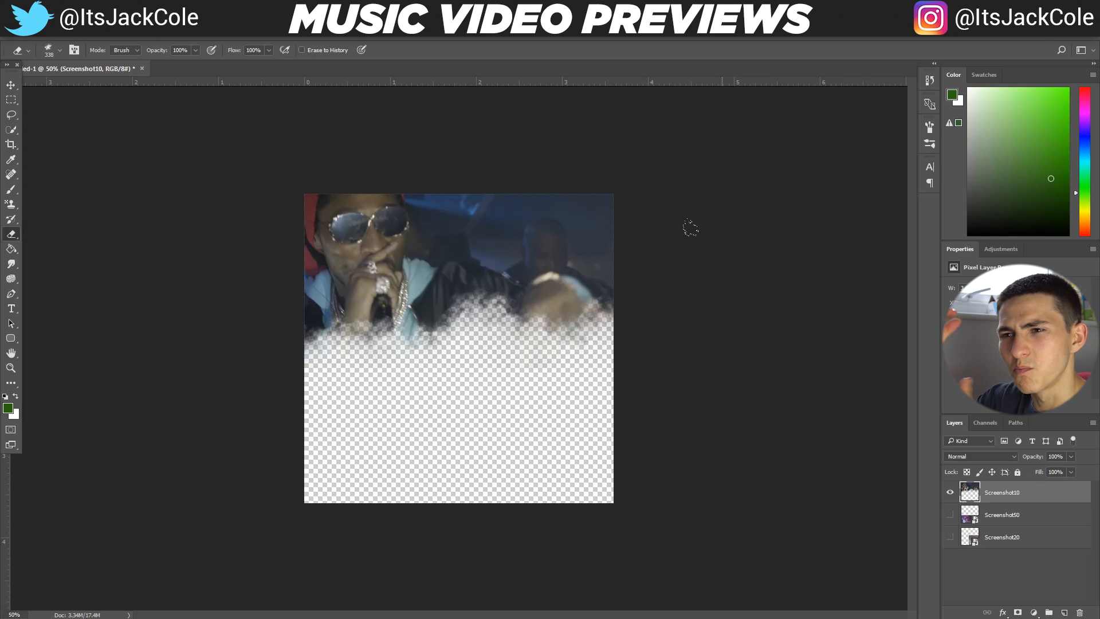
Show the Screenshot50 and Screenshot20 layers again, and briefly hide and restore Screenshot10 to check the arrangement
click(950, 515)
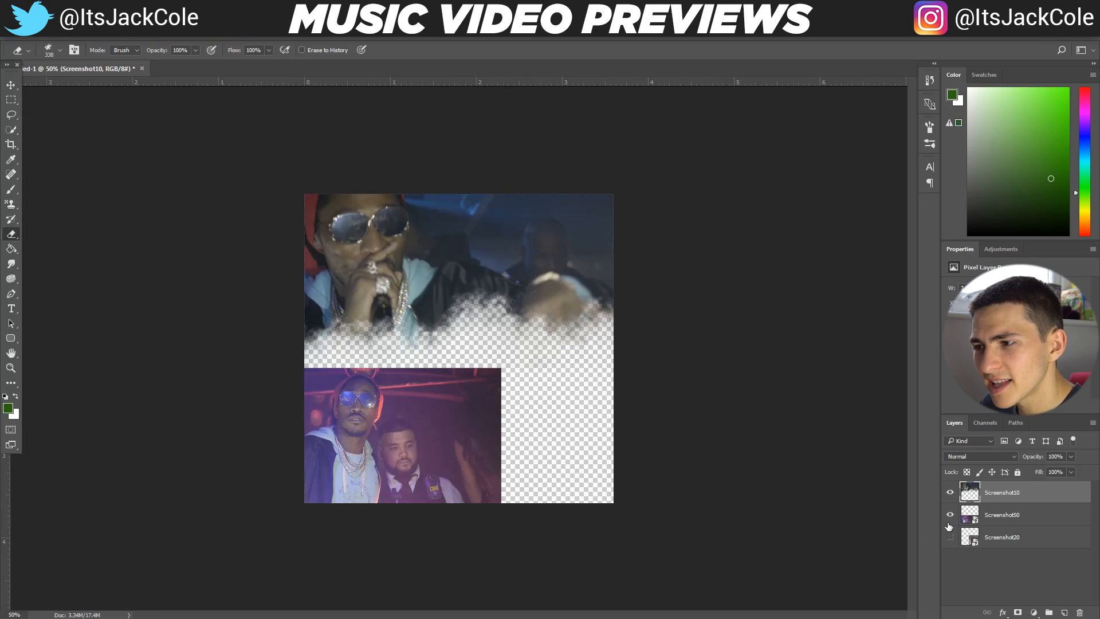
click(950, 536)
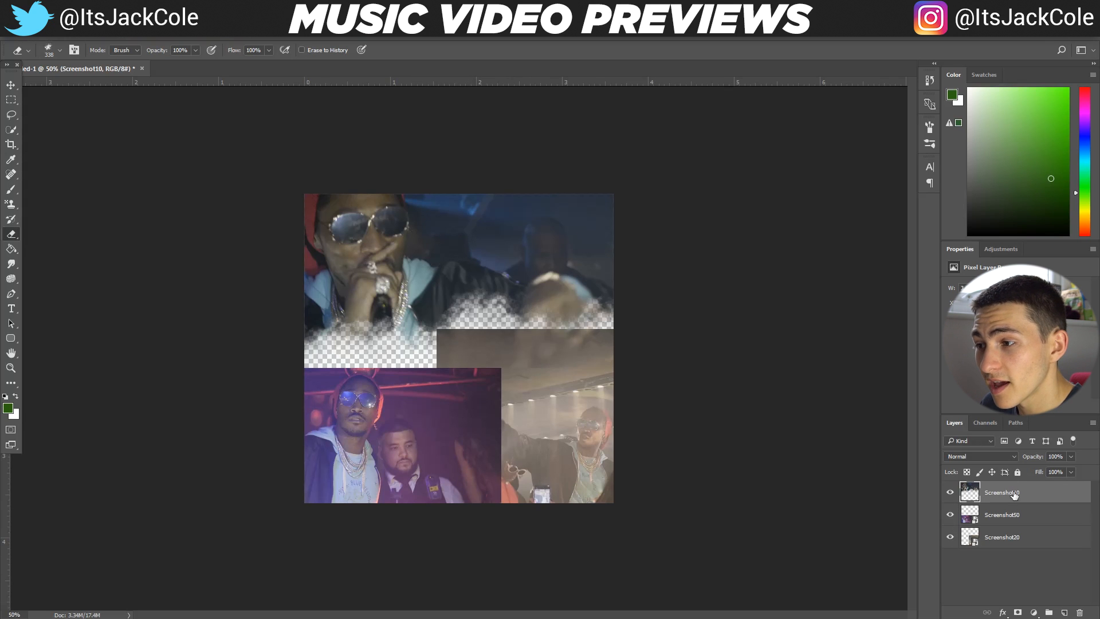
click(950, 492)
click(950, 492)
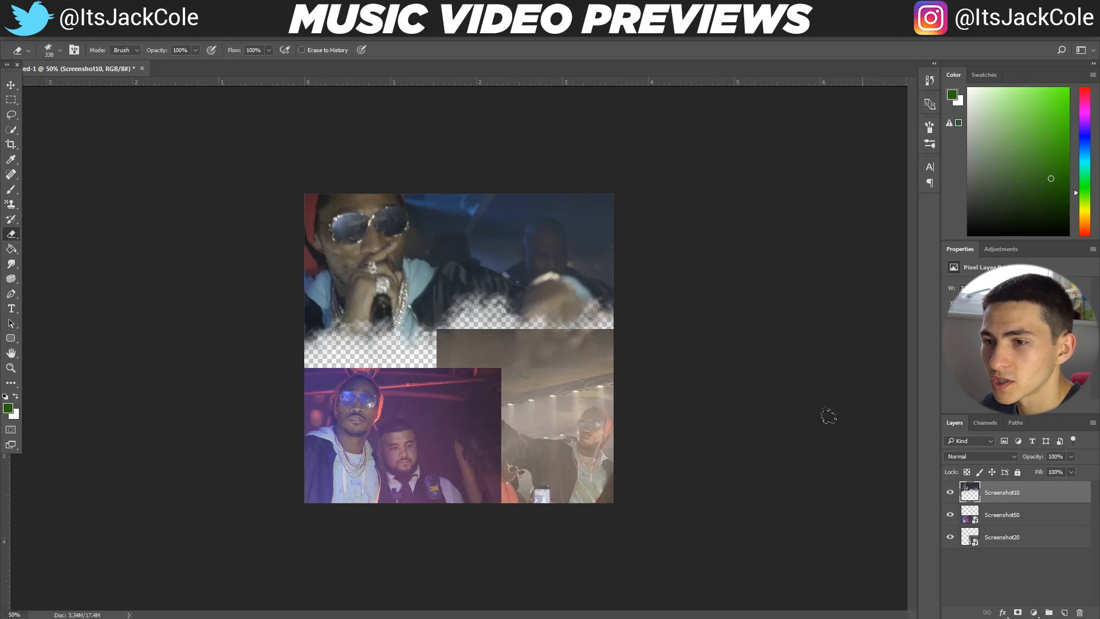
Rasterize the Screenshot50 smart object so that its pixels can be erased
click(1011, 518)
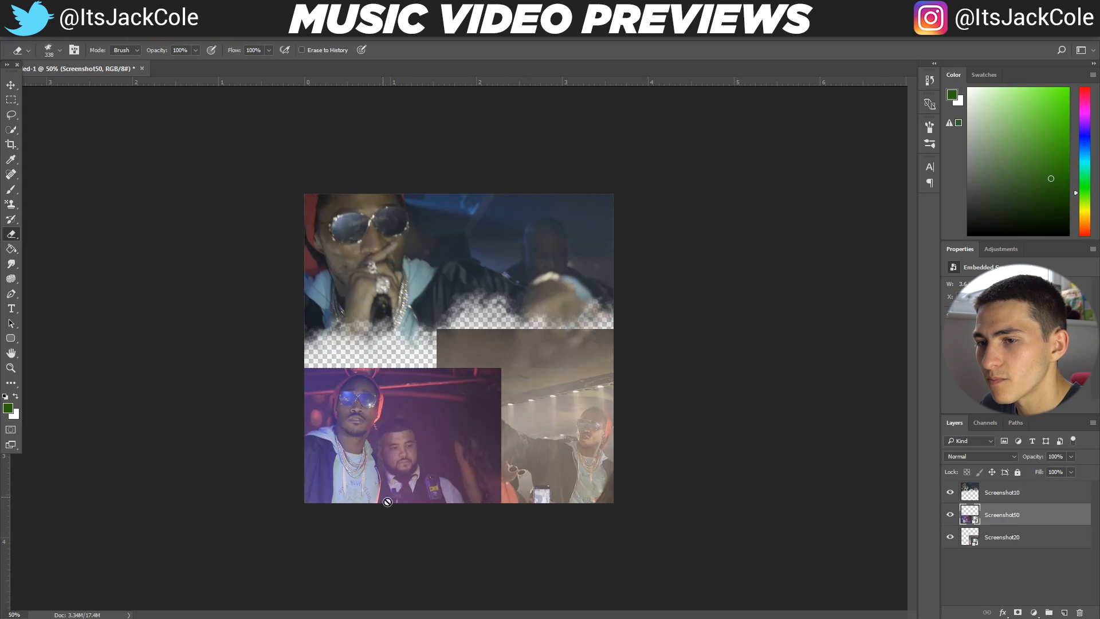
click(534, 430)
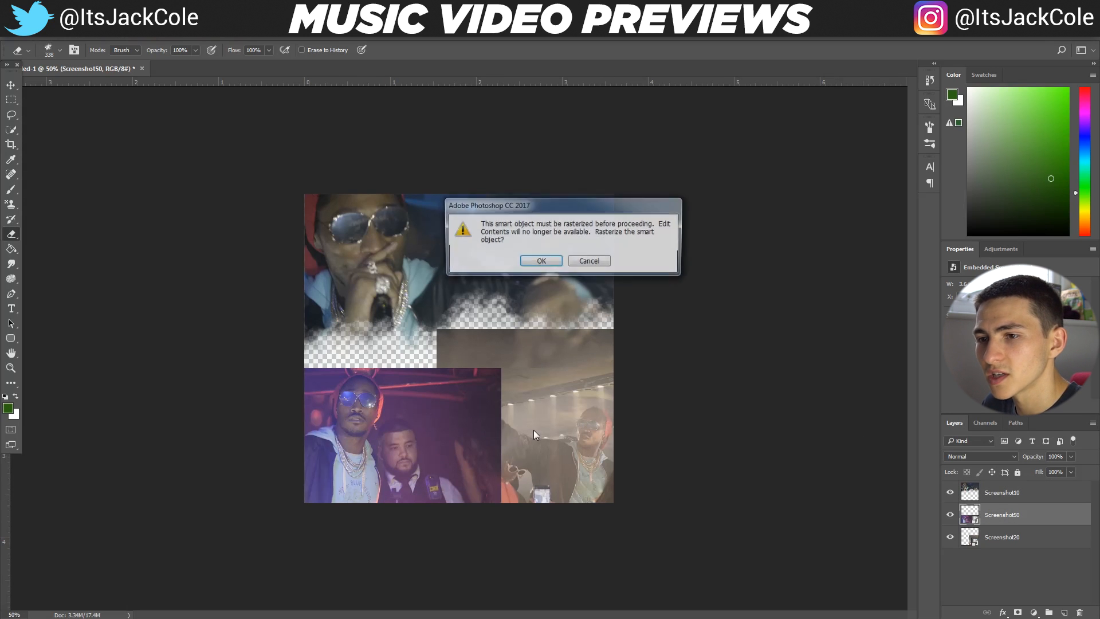
key(Return)
Move Screenshot20 slightly to the left with Free Transform, placing its centre at X 980 px
click(1011, 537)
key(ctrl+t)
drag(652, 400, 659, 400)
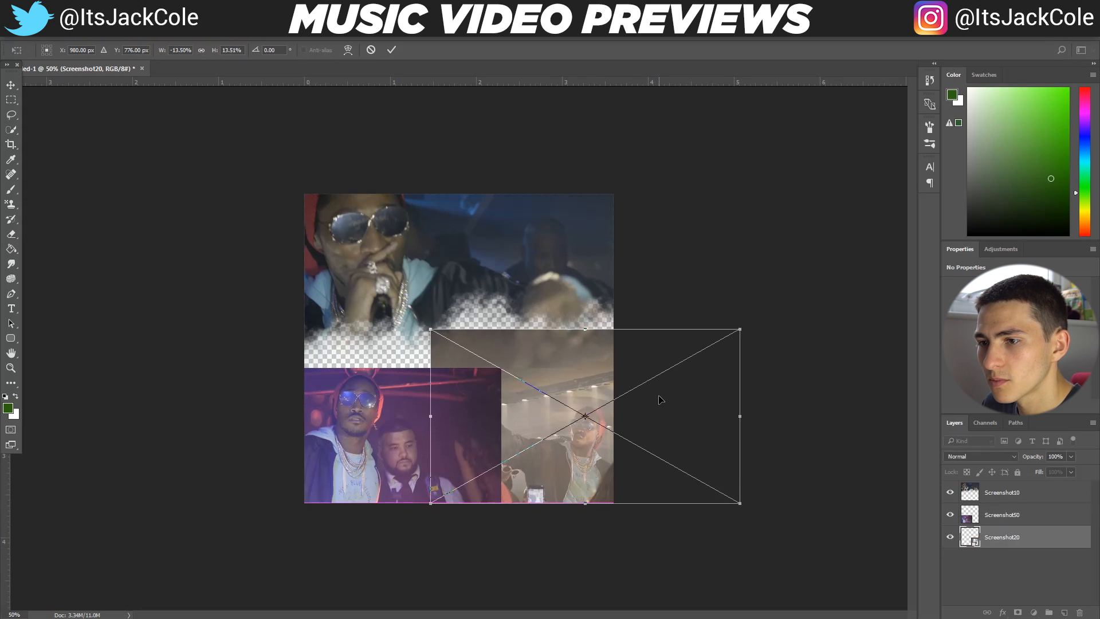
key(Return)
Erase along Screenshot50's right edge with the ink brush to blend it into Screenshot20 with a rough border
key(e)
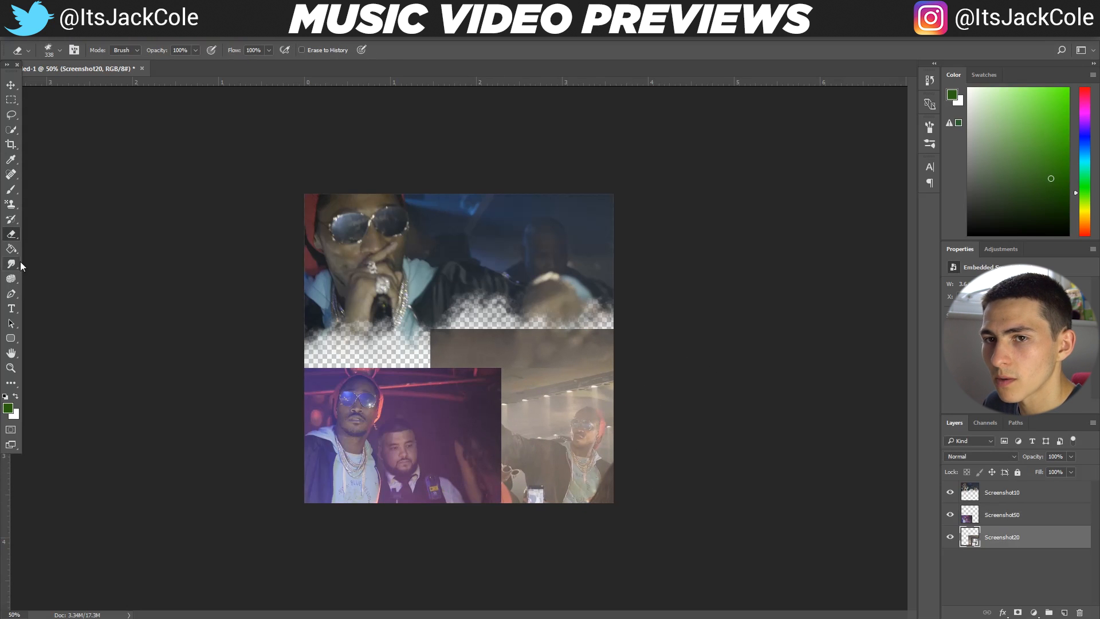
click(991, 518)
mouse_move(489, 413)
mouse_down()
mouse_move(469, 402)
mouse_move(457, 478)
mouse_move(462, 344)
mouse_move(454, 511)
mouse_move(464, 433)
mouse_move(485, 422)
mouse_move(460, 366)
mouse_move(459, 423)
mouse_move(446, 324)
mouse_move(442, 344)
mouse_move(482, 387)
mouse_move(495, 430)
mouse_move(484, 445)
mouse_move(499, 510)
mouse_move(491, 487)
mouse_move(496, 496)
mouse_move(512, 439)
mouse_move(488, 385)
mouse_move(448, 362)
mouse_up()
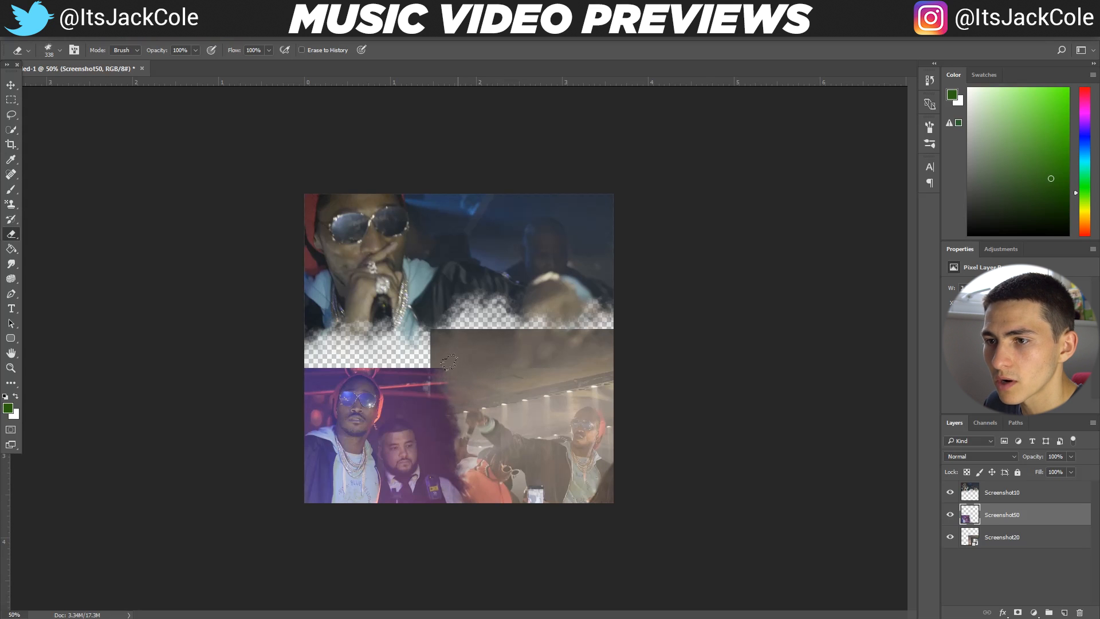
key(ctrl+z)
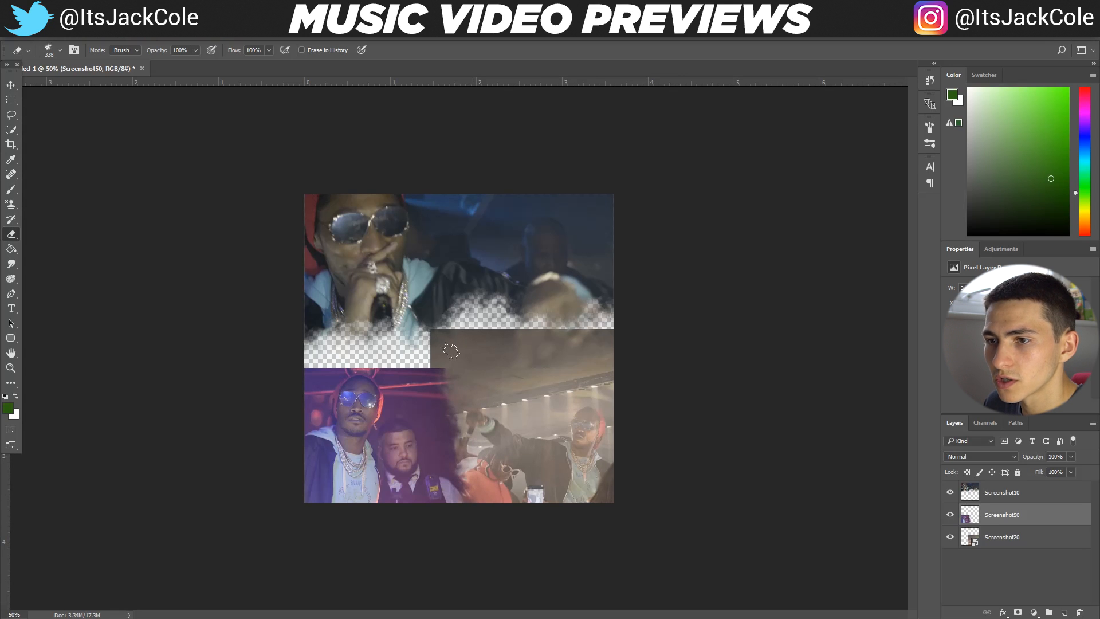
drag(451, 353, 492, 488)
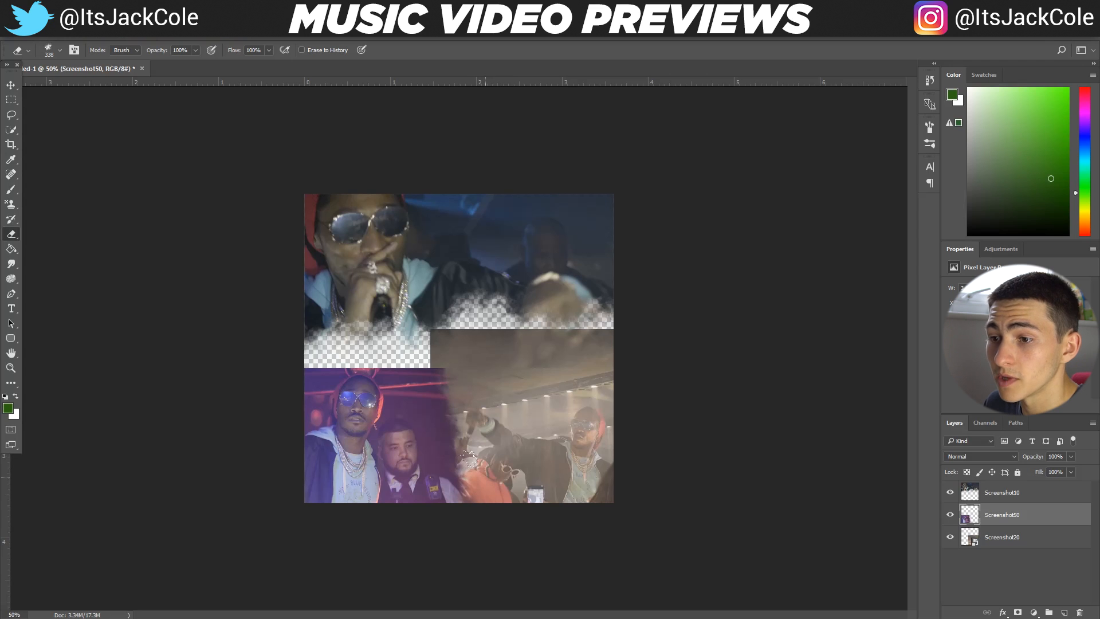
Try erasing Screenshot50's upper corner where it meets Screenshot20, and undo the strokes
click(437, 352)
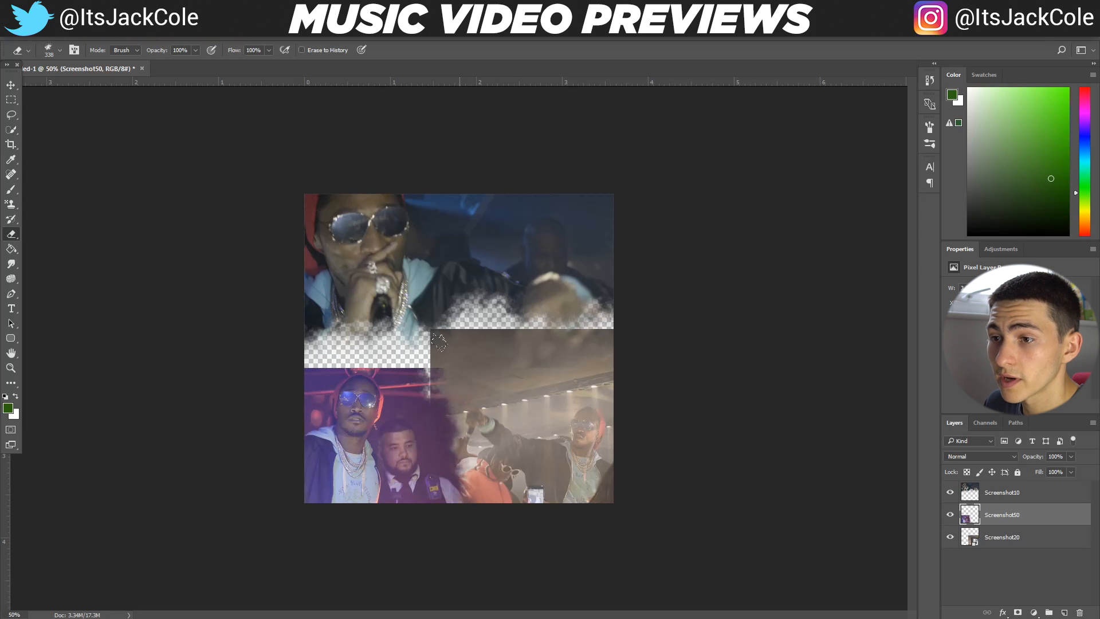
key(ctrl+alt+z)
key(ctrl+alt+z)
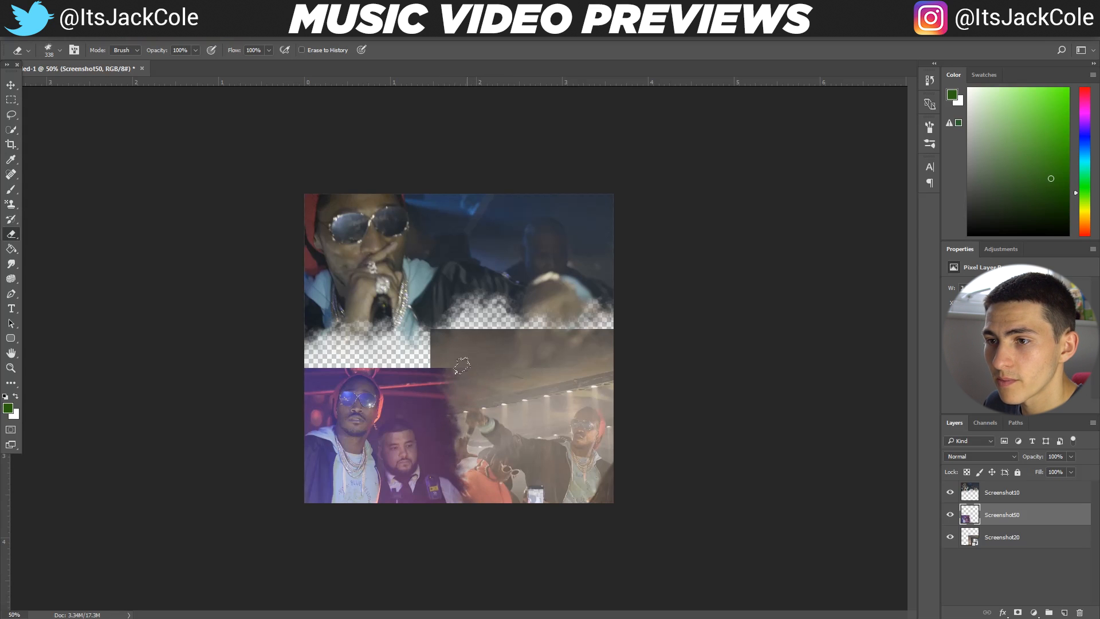
click(447, 364)
key(ctrl+alt+z)
click(429, 337)
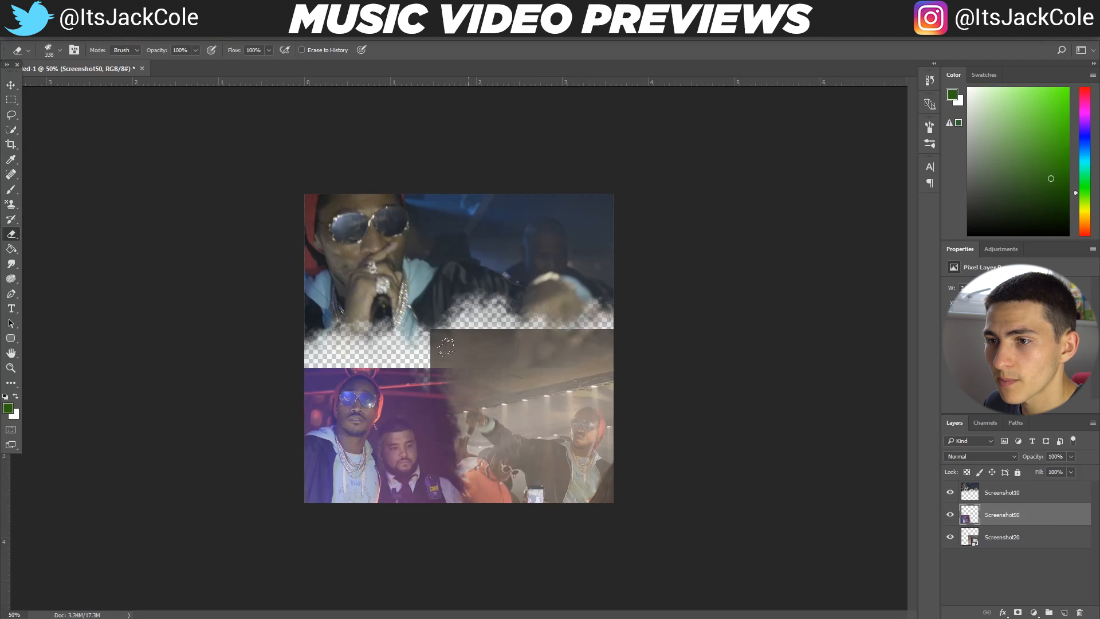
key(ctrl+alt+z)
click(449, 362)
key(ctrl+alt+z)
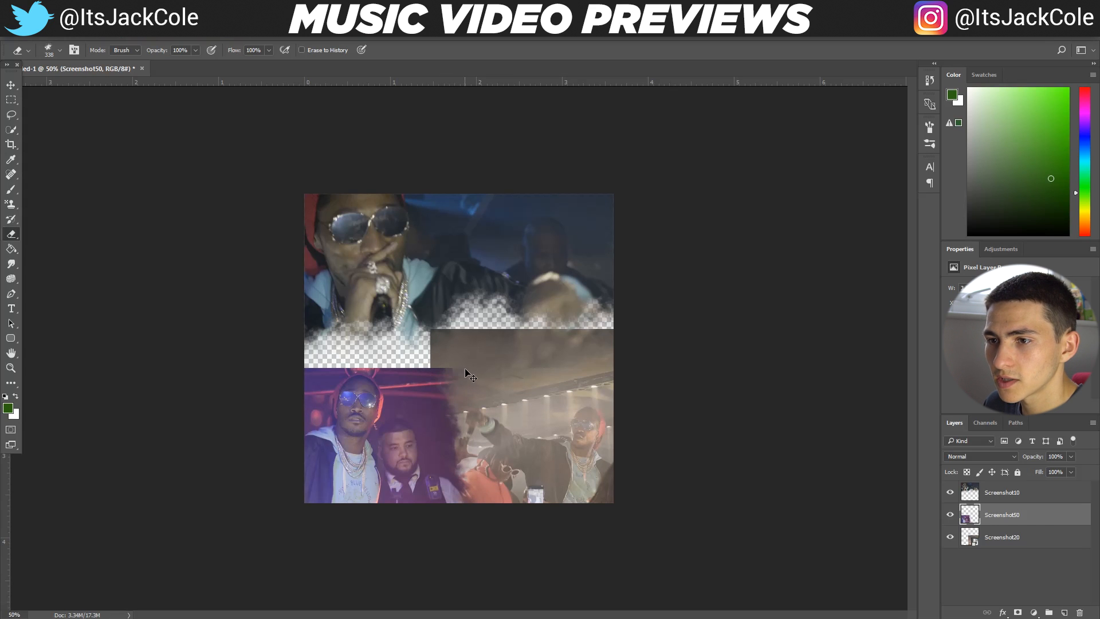
Combine Screenshot50 and Screenshot20 into one smart object and rasterize the combined layer for erasing
click(1010, 542)
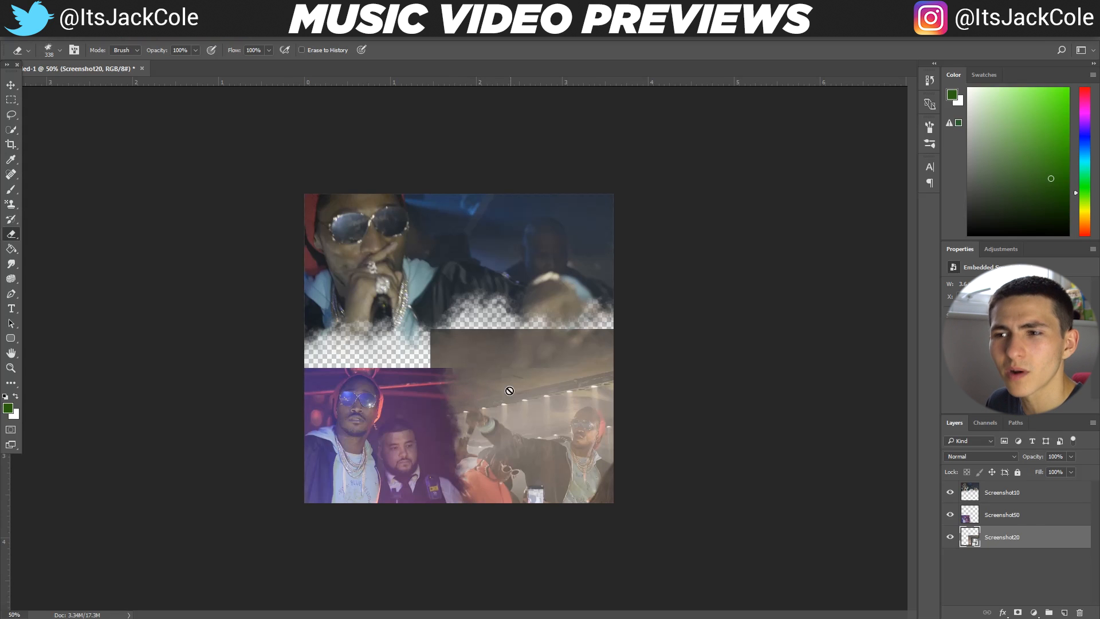
ctrl+click(1014, 517)
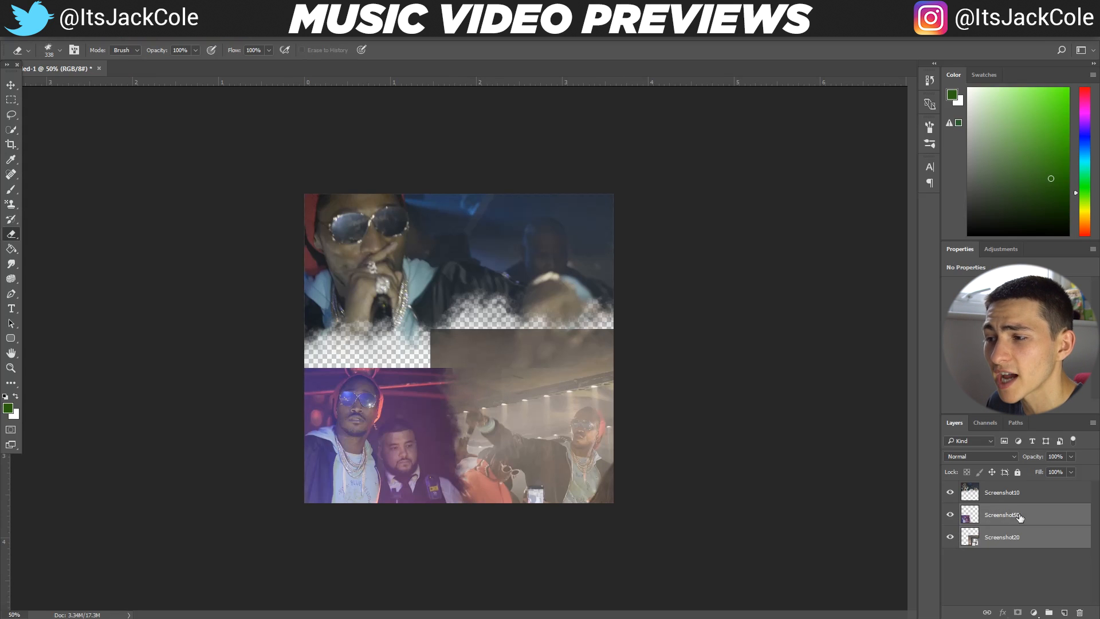
click(1010, 552)
click(1003, 534)
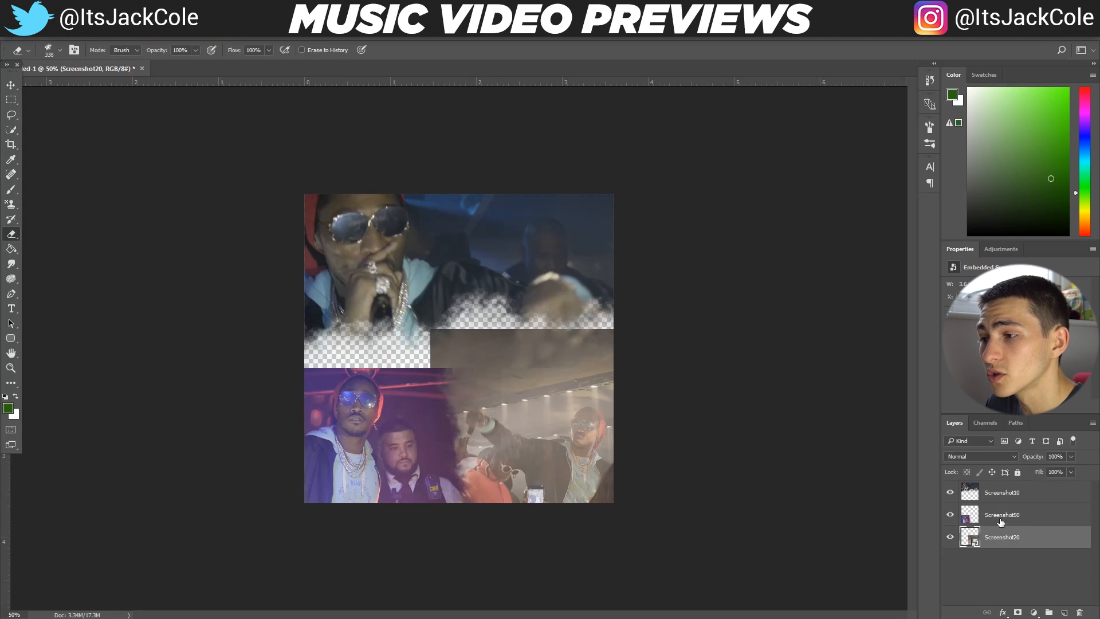
ctrl+click(1000, 518)
right_click(1002, 516)
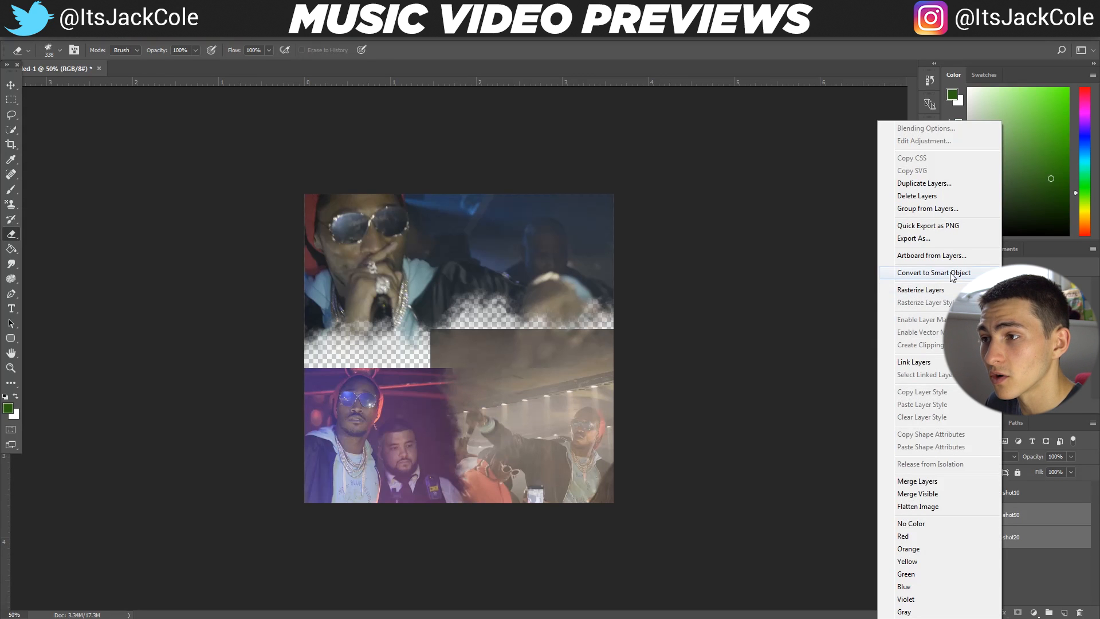
click(974, 273)
click(466, 336)
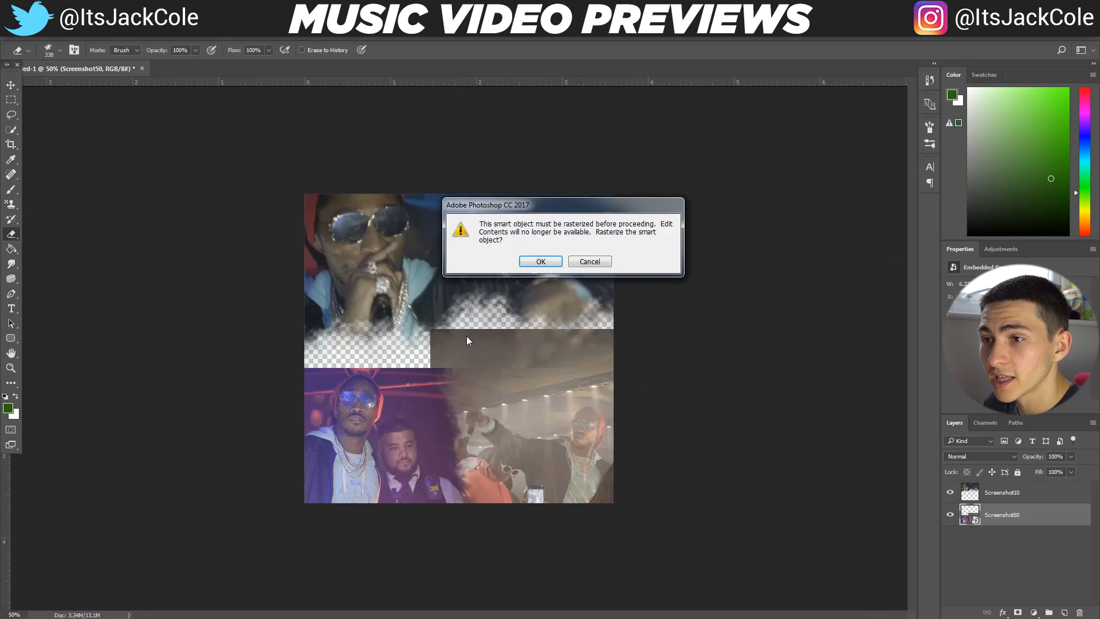
click(540, 261)
Erase along the full upper edge of the combined Screenshot50 layer with the ink brush to give it a torn border
mouse_move(420, 344)
mouse_down()
mouse_move(429, 344)
mouse_move(420, 327)
mouse_up()
key(ctrl+z)
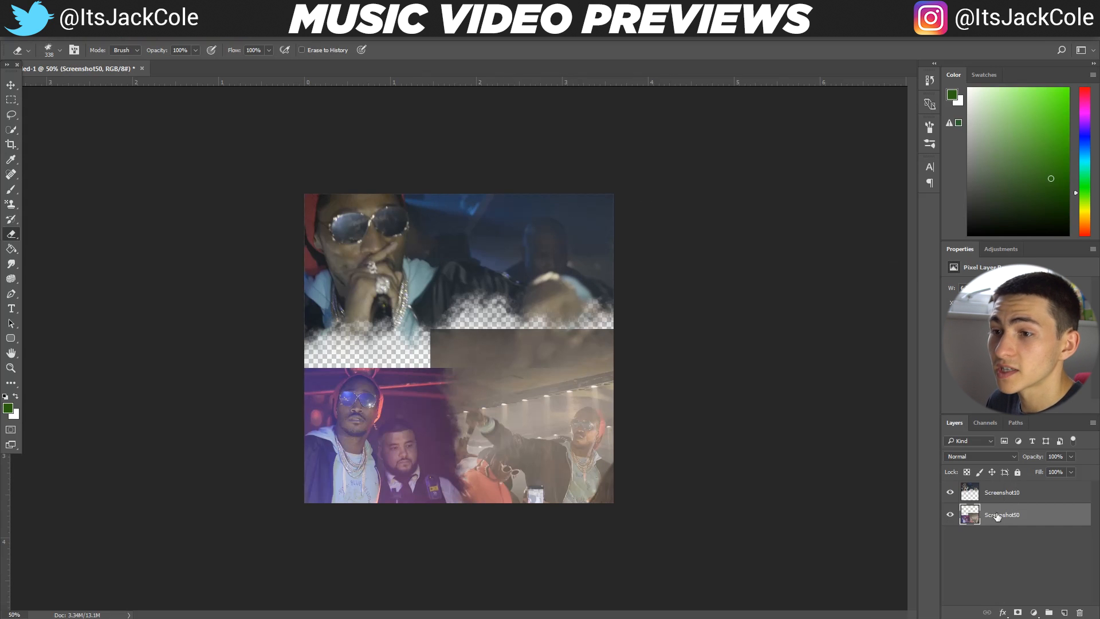
mouse_move(624, 316)
mouse_down()
mouse_move(484, 364)
mouse_move(460, 363)
mouse_move(408, 327)
mouse_move(426, 345)
mouse_move(439, 326)
mouse_move(493, 329)
mouse_move(456, 313)
mouse_move(516, 329)
mouse_move(648, 318)
mouse_up()
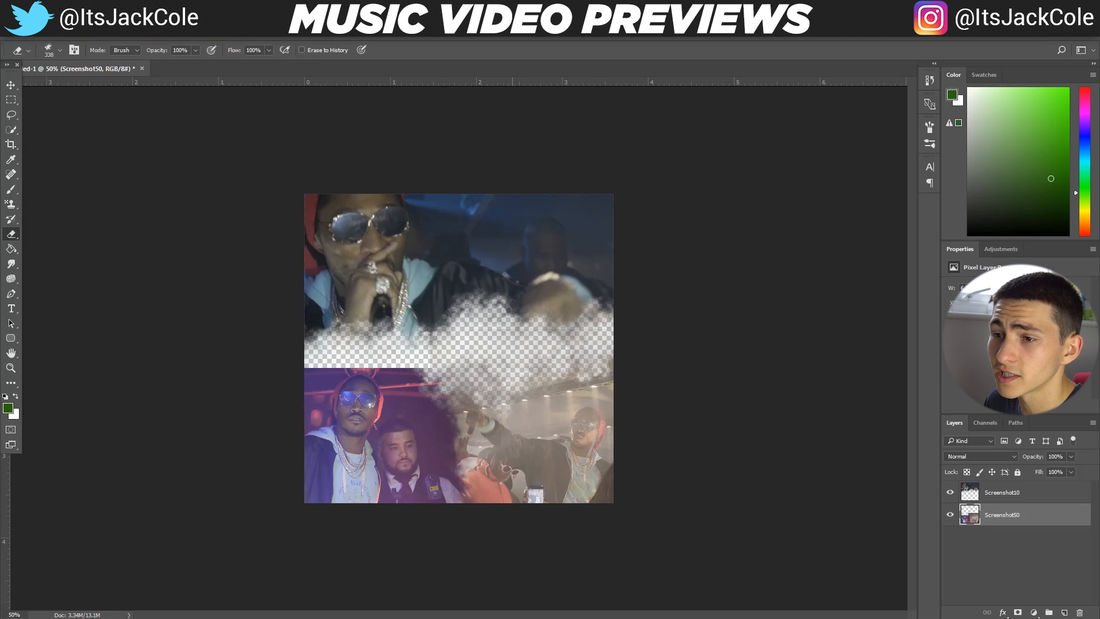
mouse_move(464, 344)
mouse_down()
mouse_move(418, 367)
mouse_move(386, 342)
mouse_move(343, 334)
mouse_move(374, 338)
mouse_move(276, 336)
mouse_move(289, 335)
mouse_move(315, 333)
mouse_move(265, 367)
mouse_move(291, 333)
mouse_move(436, 345)
mouse_up()
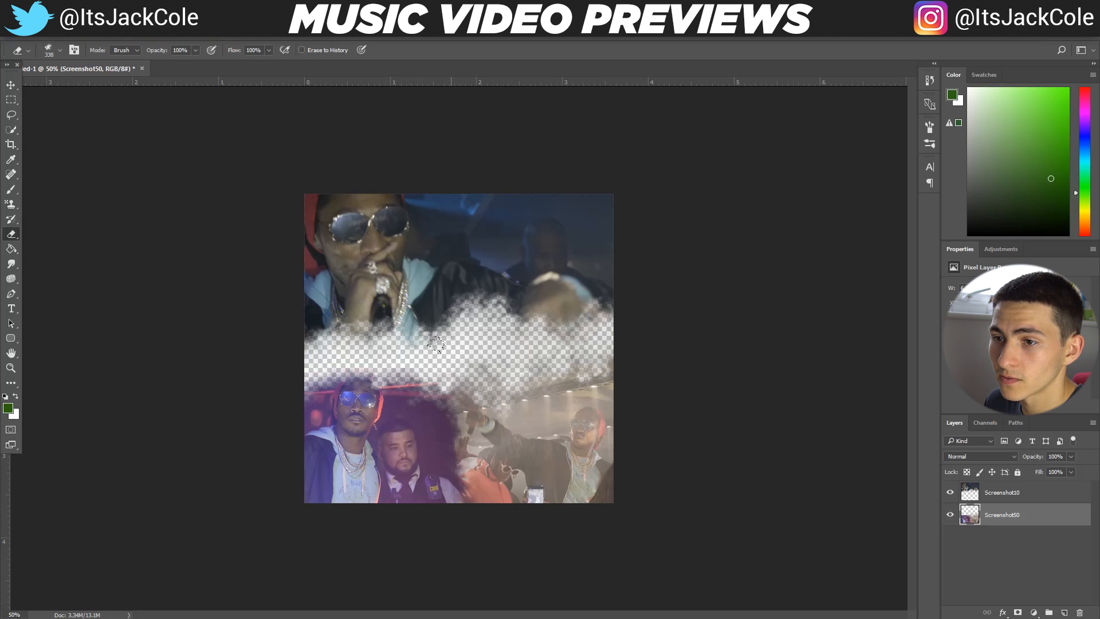
mouse_move(535, 348)
mouse_down()
mouse_move(467, 372)
mouse_move(503, 370)
mouse_move(425, 367)
mouse_move(496, 354)
mouse_move(545, 362)
mouse_move(492, 374)
mouse_move(601, 369)
mouse_move(517, 381)
mouse_move(432, 375)
mouse_move(393, 353)
mouse_up()
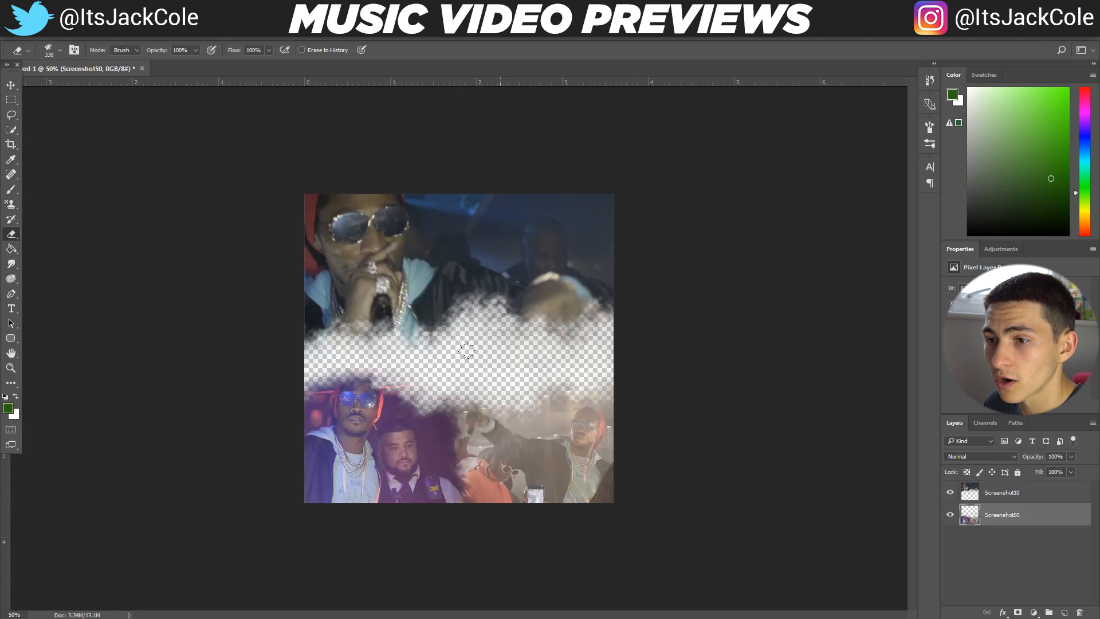
Move the combined Screenshot50 layer down with Free Transform to Y 958 px, keeping its rotation at 0°
key(ctrl+t)
drag(602, 400, 575, 394)
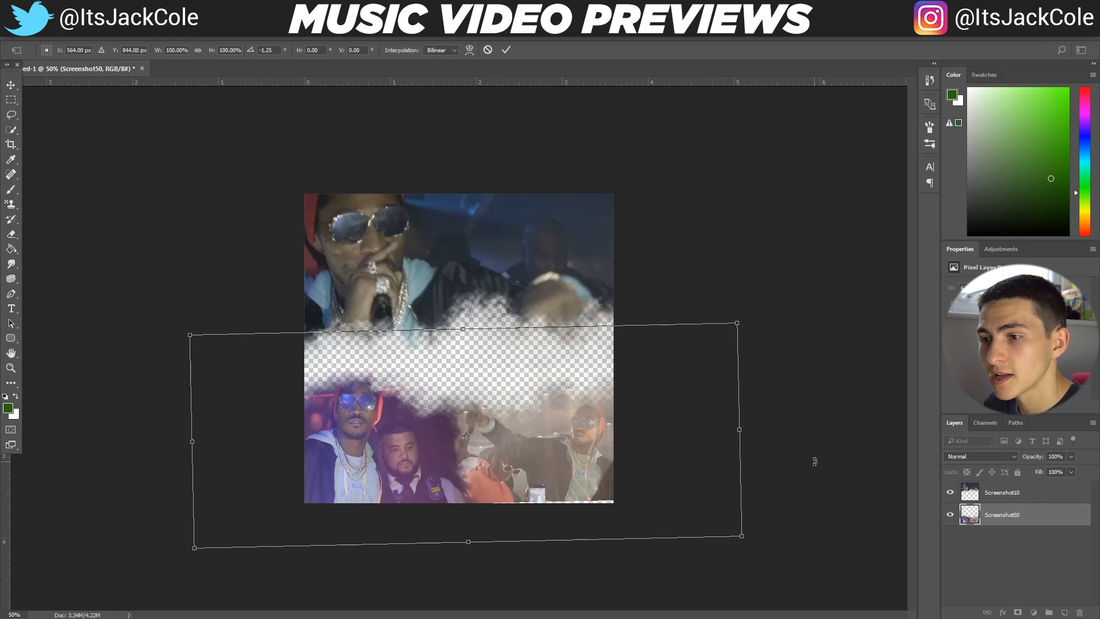
drag(677, 401, 676, 430)
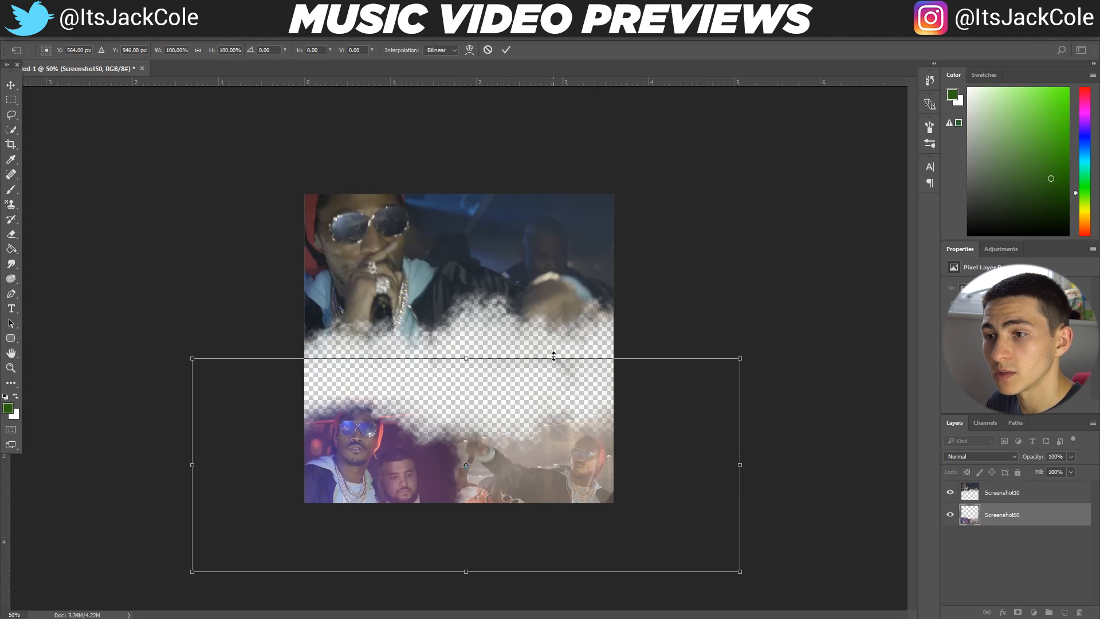
key(Down)
key(Down)
key(Down)
key(Down)
key(Down)
key(Down)
key(Down)
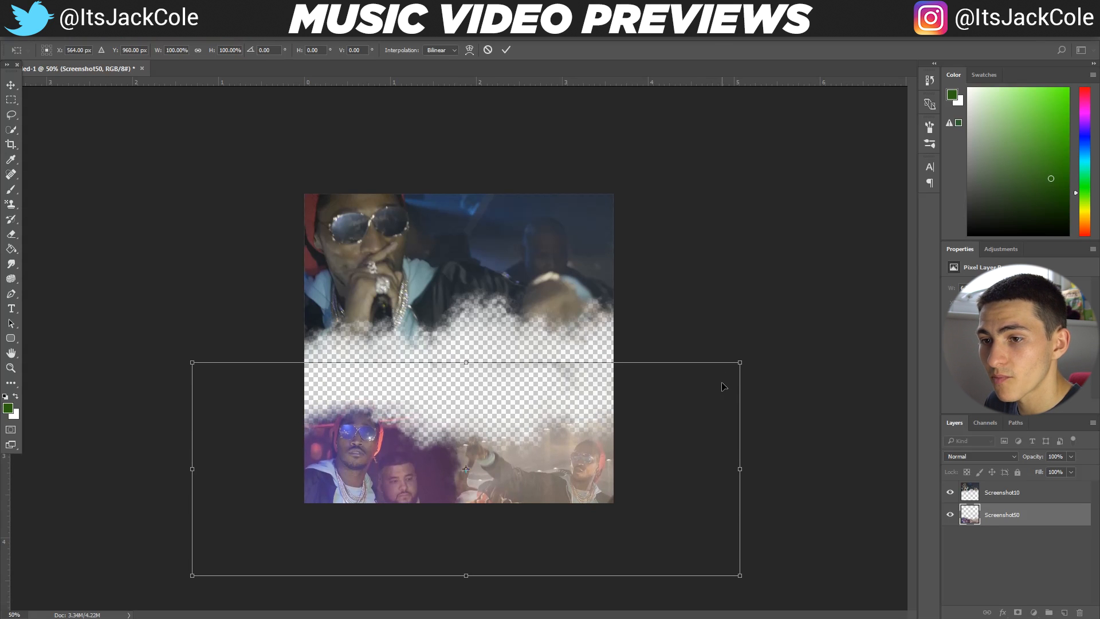
key(Down)
key(Down)
key(Up)
key(Up)
key(Up)
key(Up)
key(Up)
key(Up)
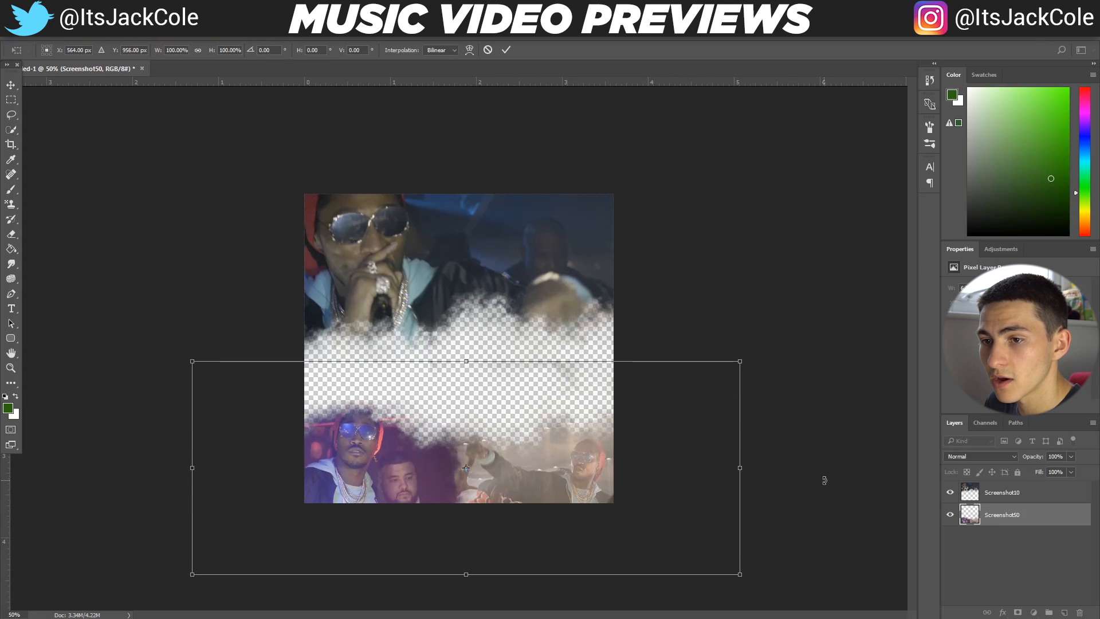
key(Return)
Erase the faint leftover pixels of the combined layer in the transparent gap between the screenshots
key(e)
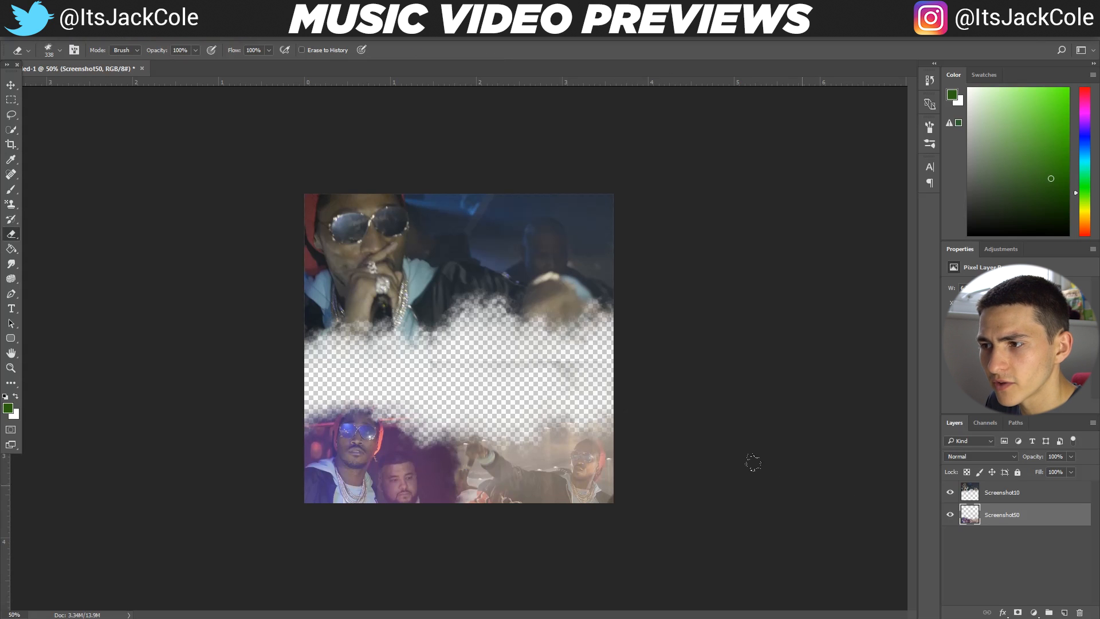
mouse_move(514, 378)
mouse_down()
mouse_move(542, 344)
mouse_move(405, 343)
mouse_up()
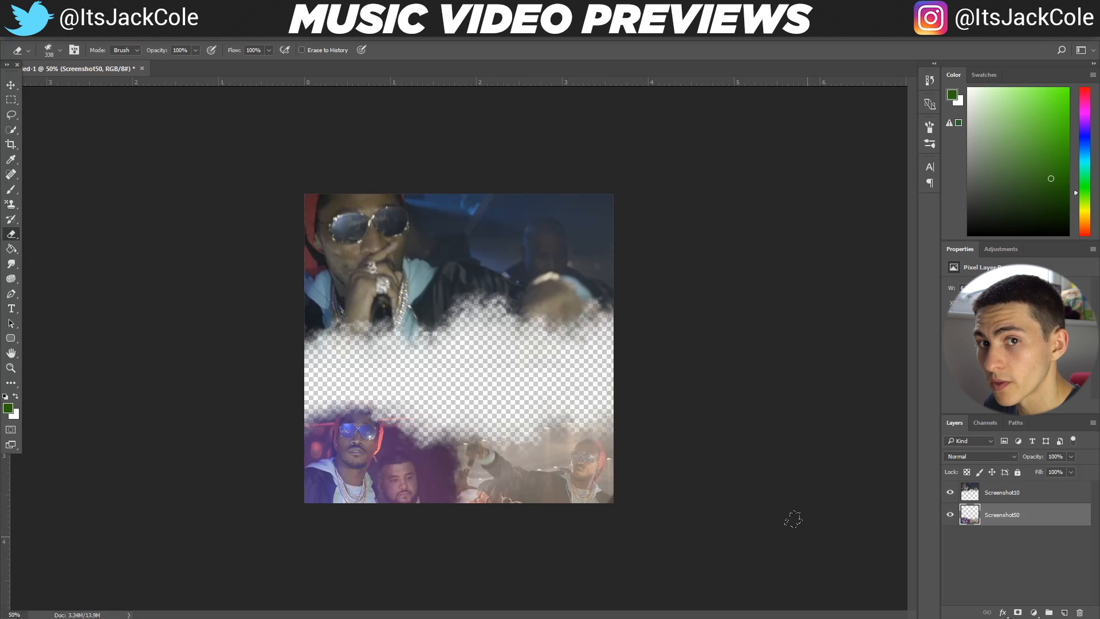
Add a new layer beneath the screenshots and set the foreground color to a dark yellow
ctrl+click(1063, 613)
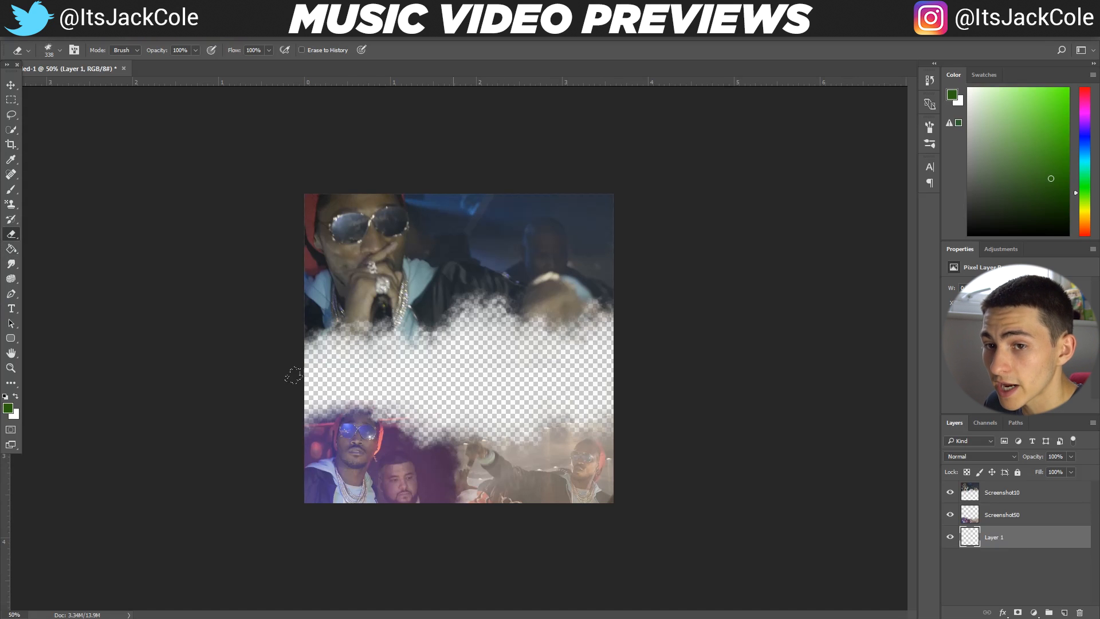
click(8, 409)
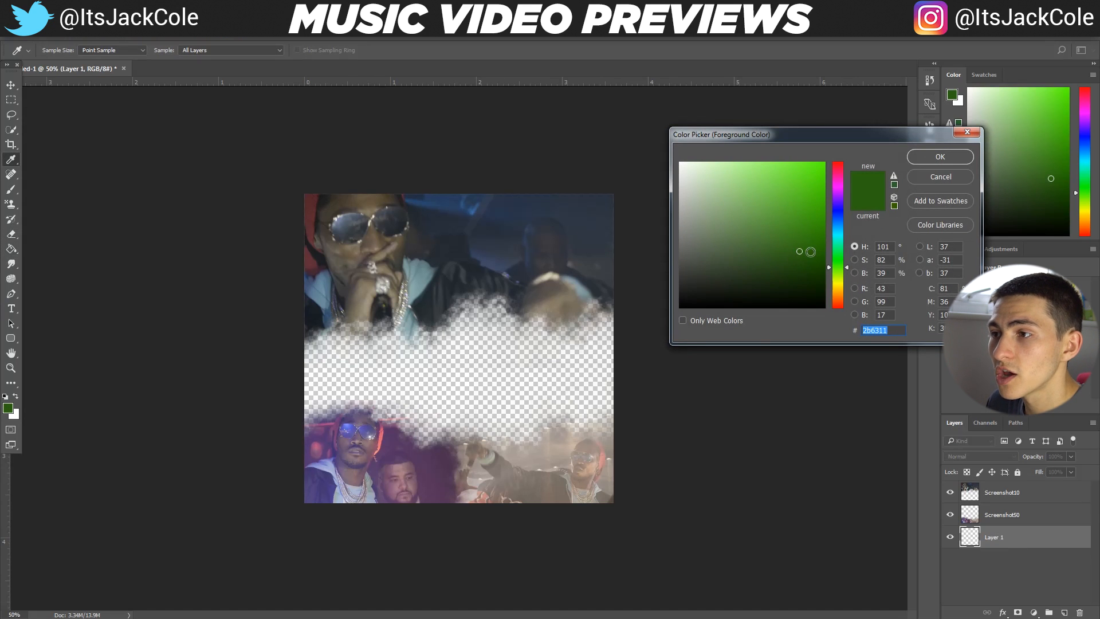
drag(832, 265, 841, 286)
drag(803, 247, 817, 232)
key(Return)
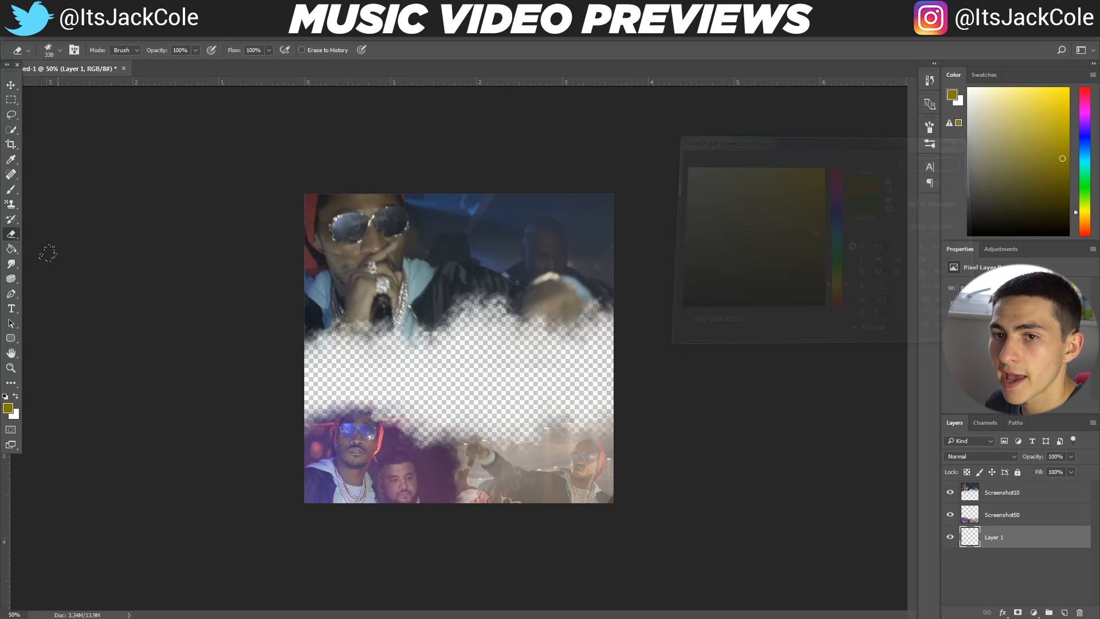
Fill the new bottom layer with the dark yellow using the Paint Bucket, and hide that layer
click(11, 248)
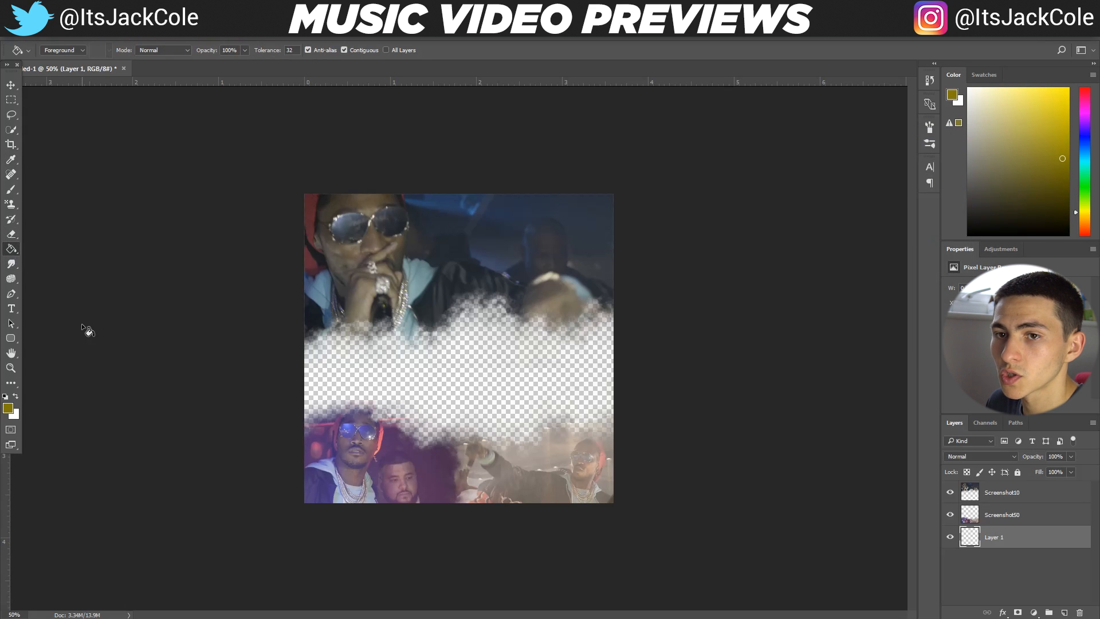
click(522, 376)
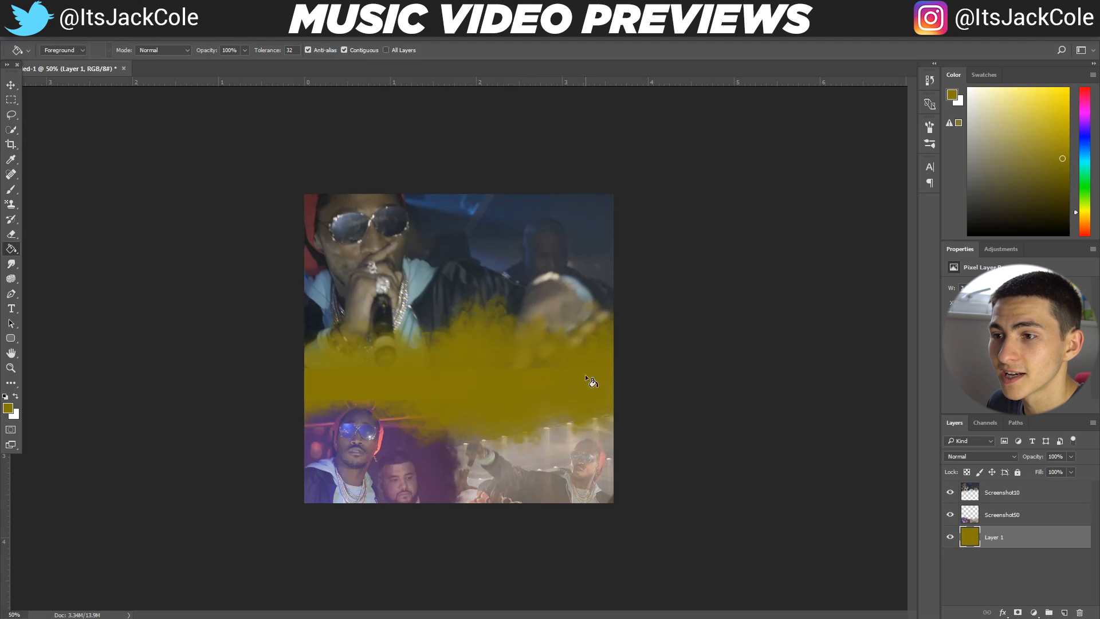
click(950, 536)
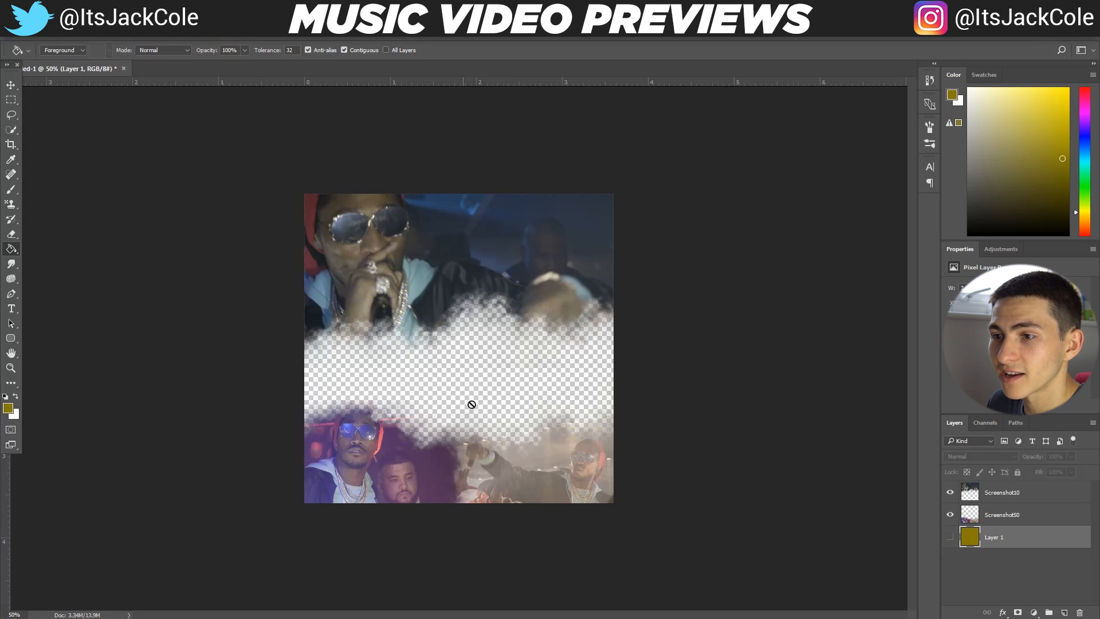
Show the dark yellow bottom layer and set the Eraser to a soft round 338 px brush with 0% hardness
click(950, 536)
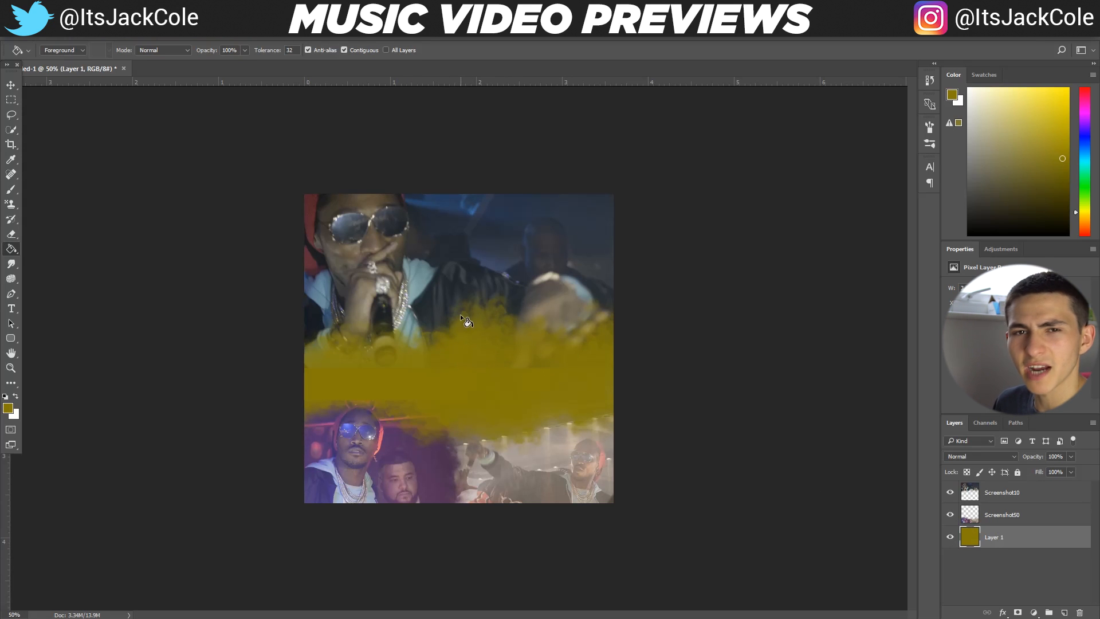
click(11, 235)
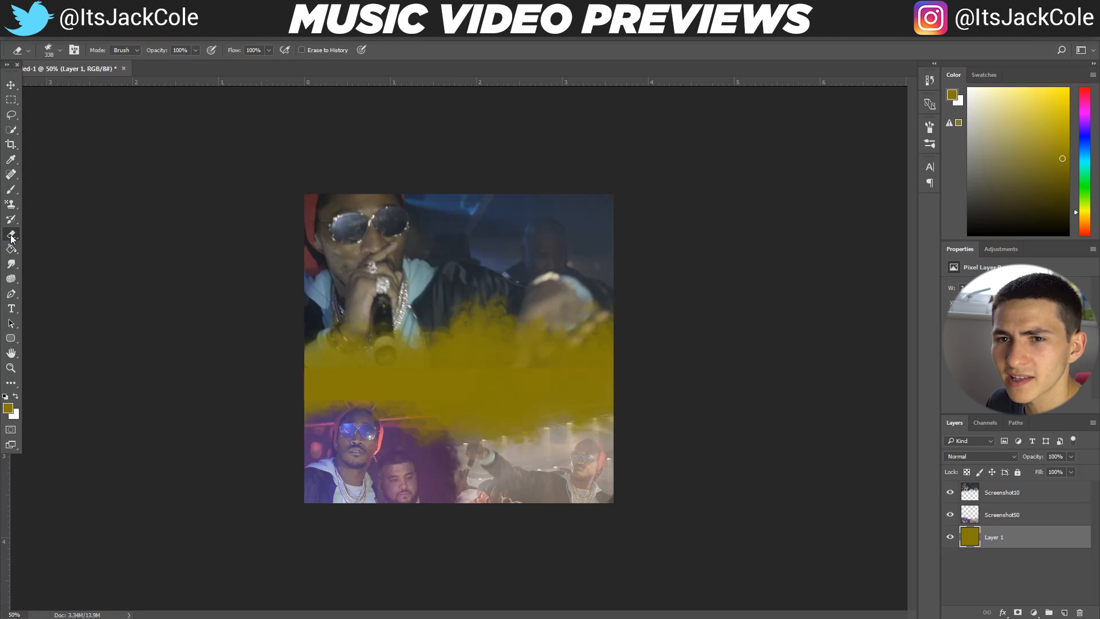
click(54, 50)
click(61, 136)
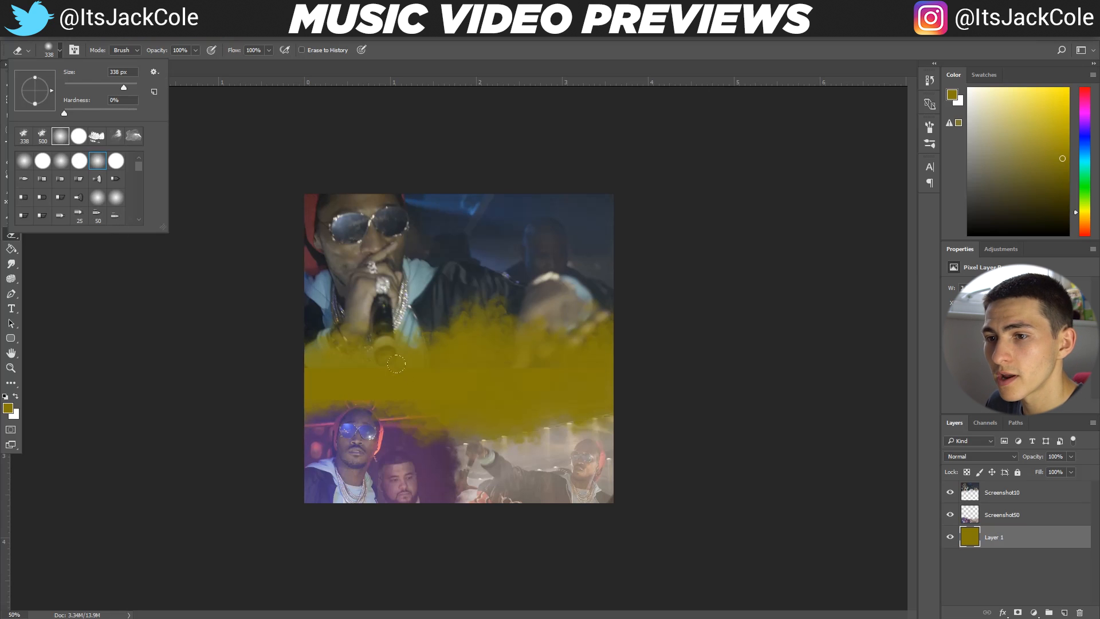
click(503, 380)
key(ctrl+z)
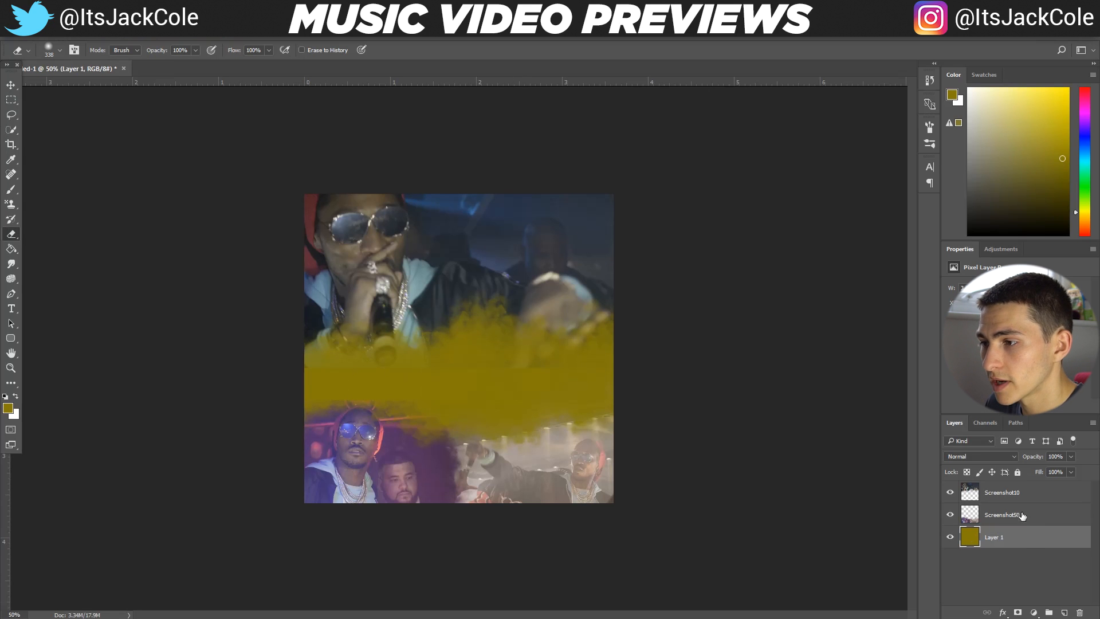
Erase the faint residue above the faces on the Screenshot50 layer with a 100 px soft eraser
click(1011, 516)
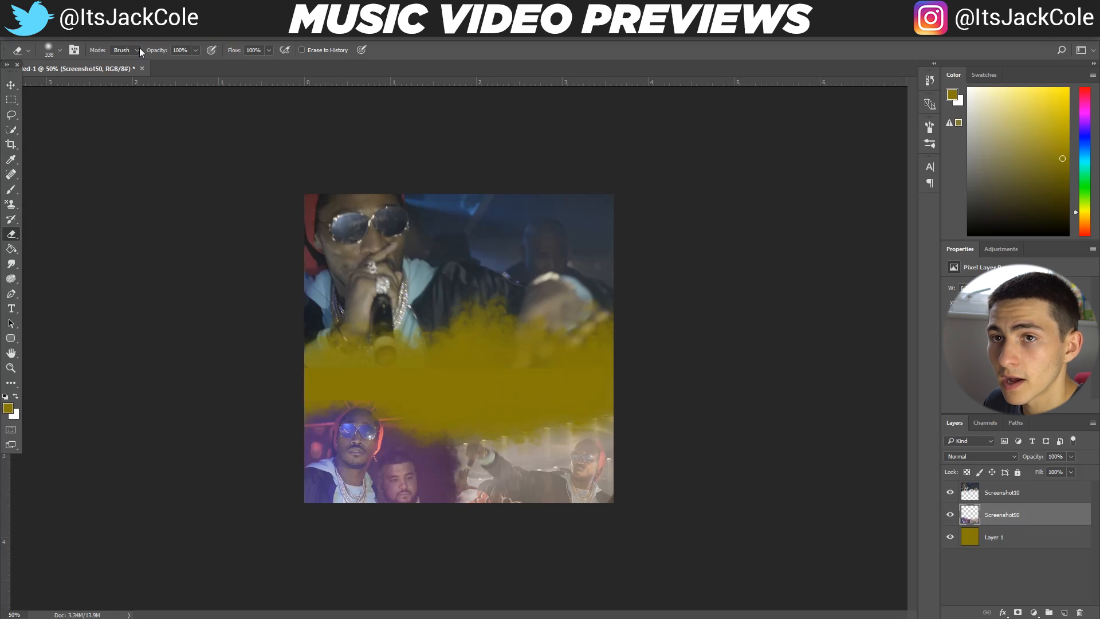
click(62, 51)
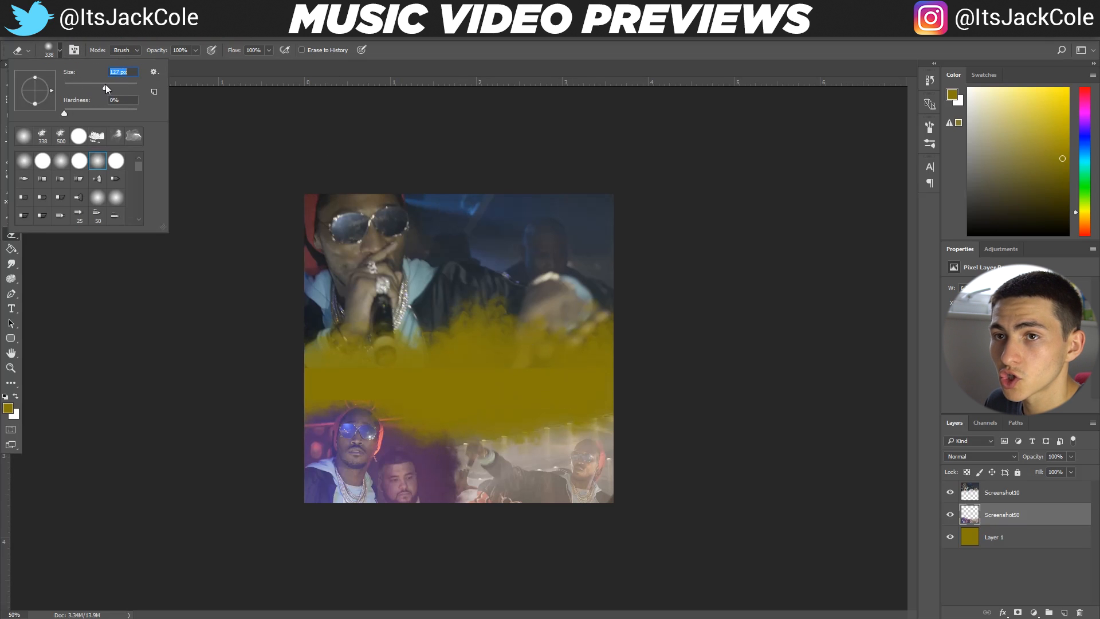
click(396, 396)
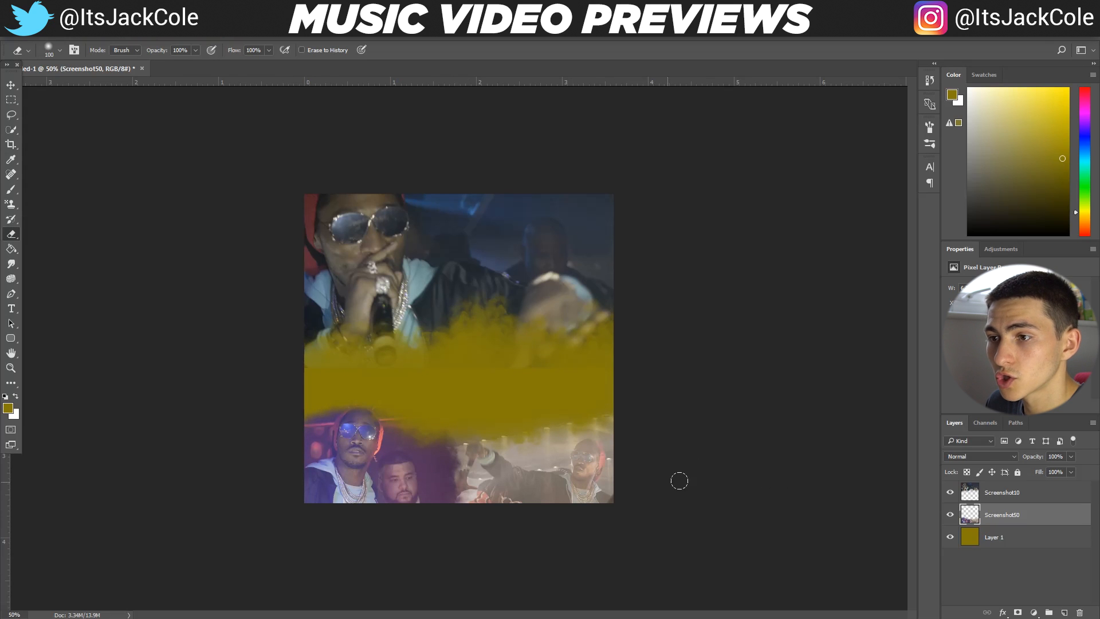
Erase the leftover microphone and haze pixels along the lower edge of the Screenshot10 layer
click(1029, 494)
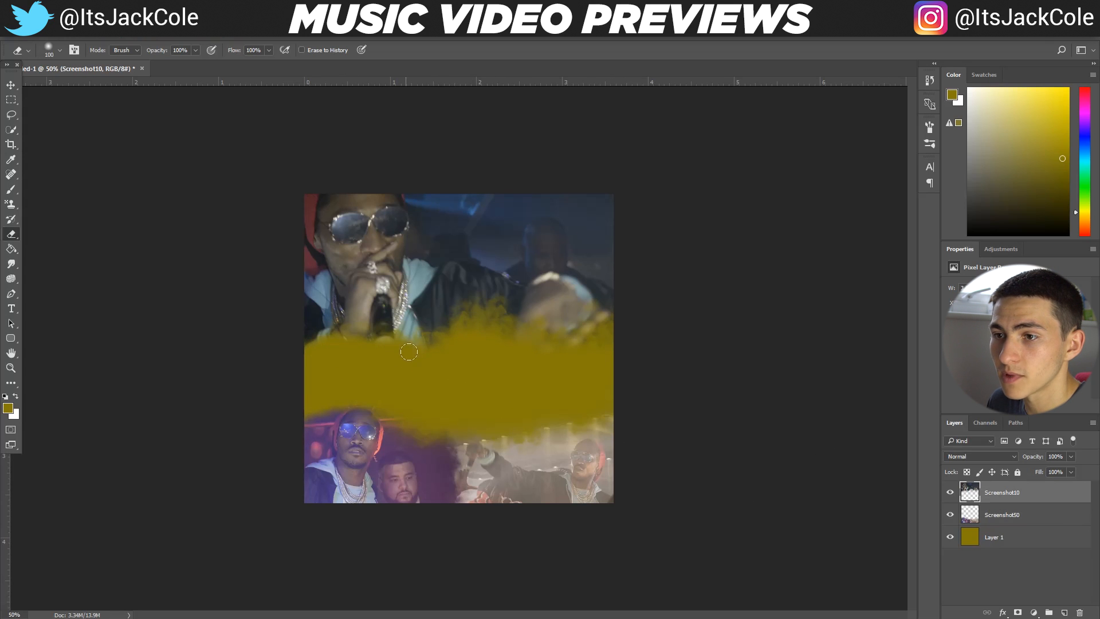
drag(490, 359, 425, 365)
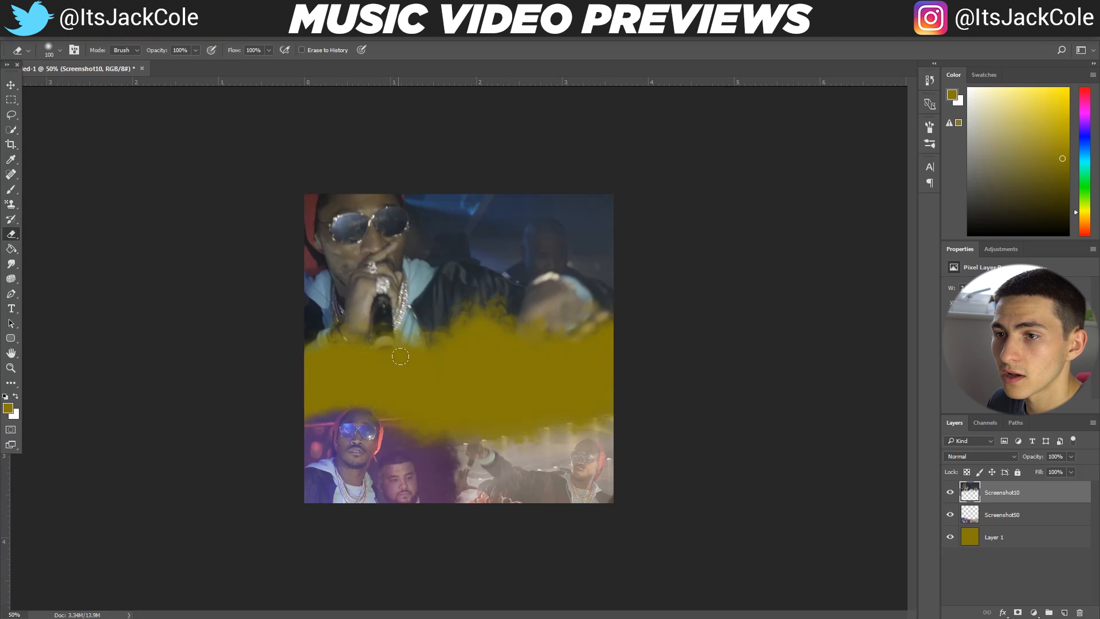
drag(387, 356, 365, 348)
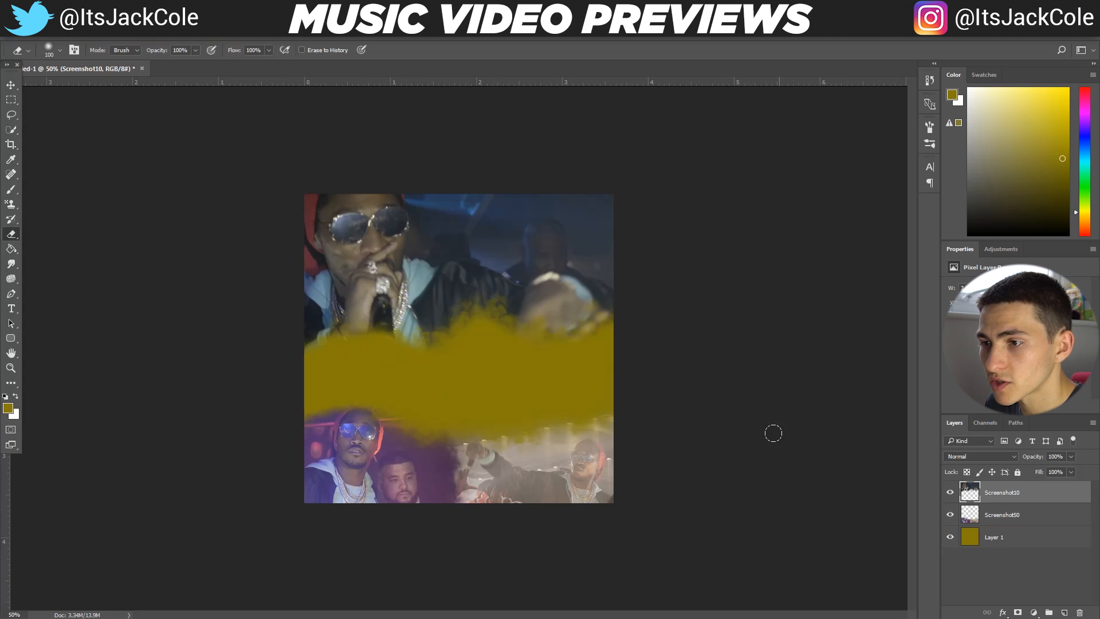
Check the cleaned edges with the dark yellow layer hidden and shown, and delete that layer
click(950, 537)
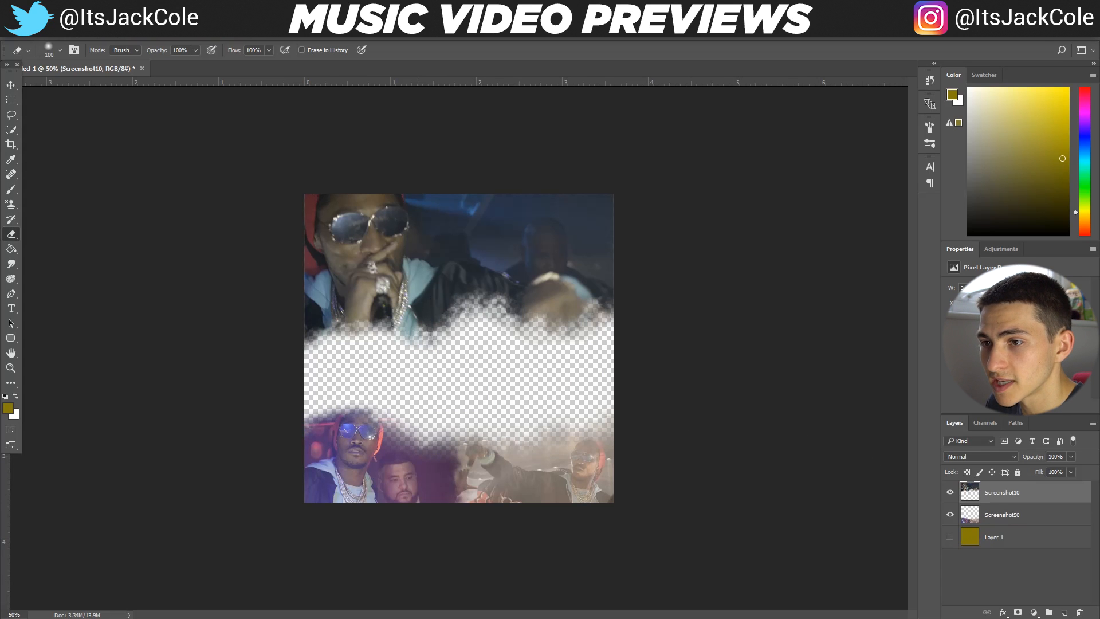
click(950, 537)
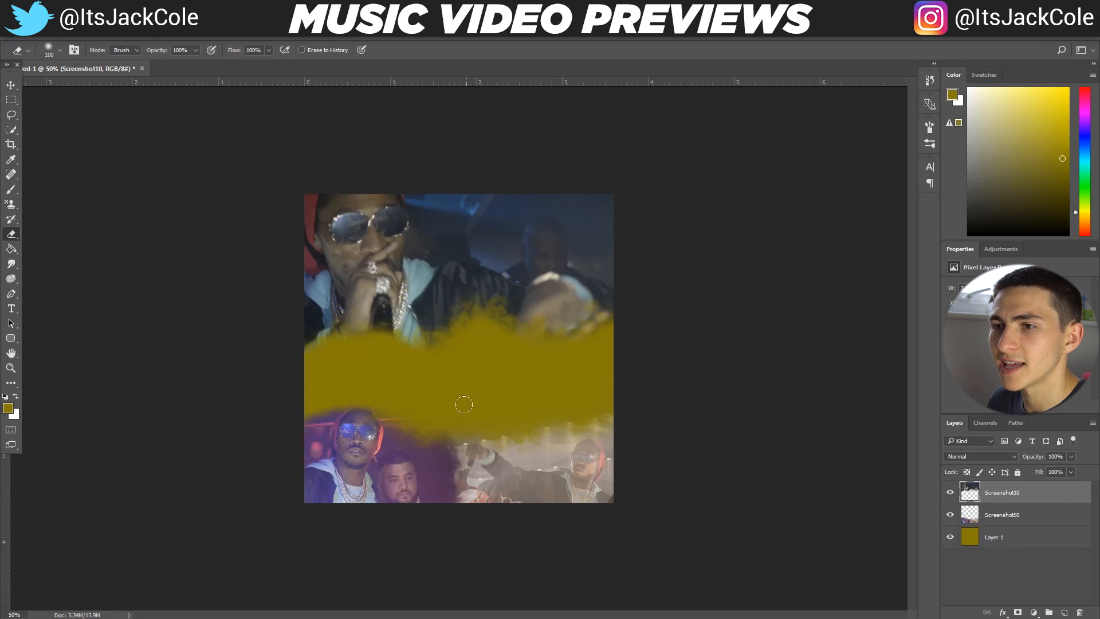
click(950, 537)
click(950, 538)
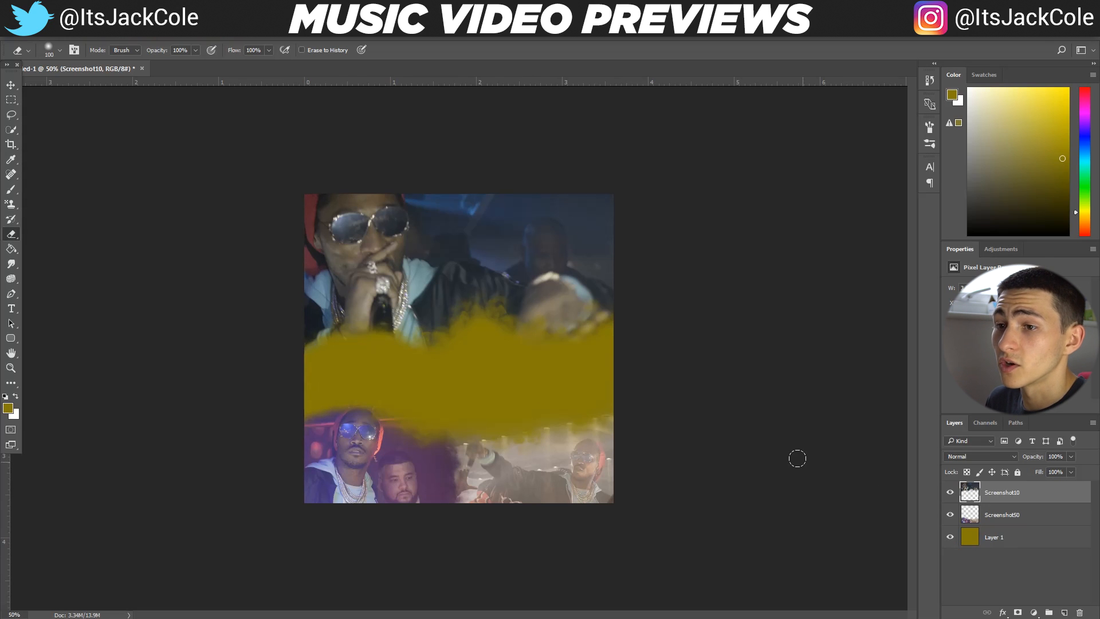
click(1061, 536)
key(Delete)
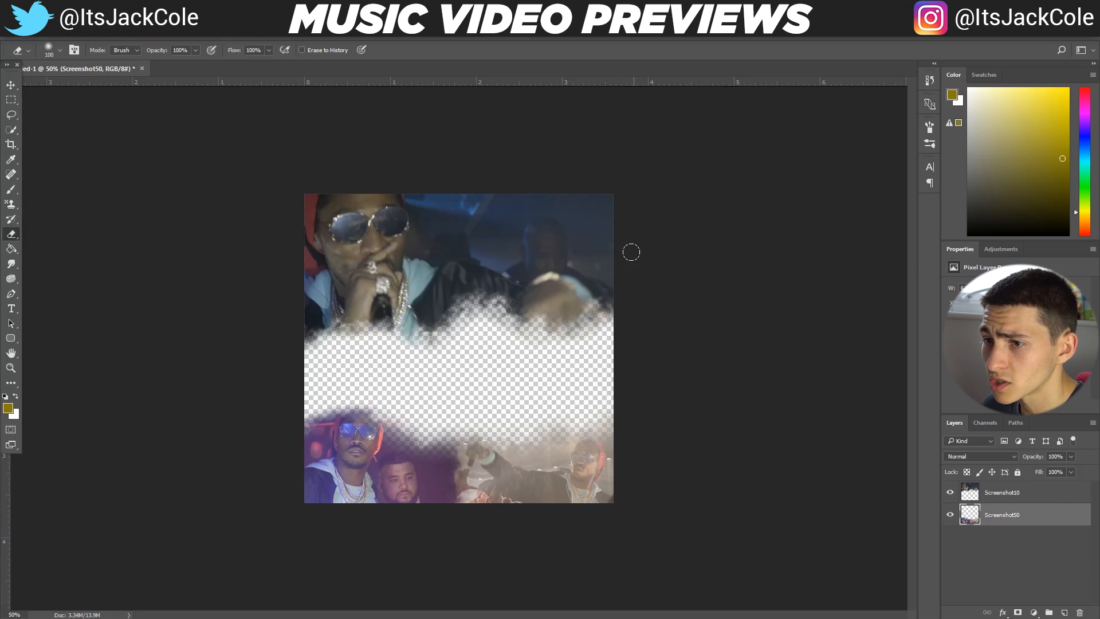
Add the text "FUTURE" over the upper screenshot and move its layer to the top of the layer stack
key(t)
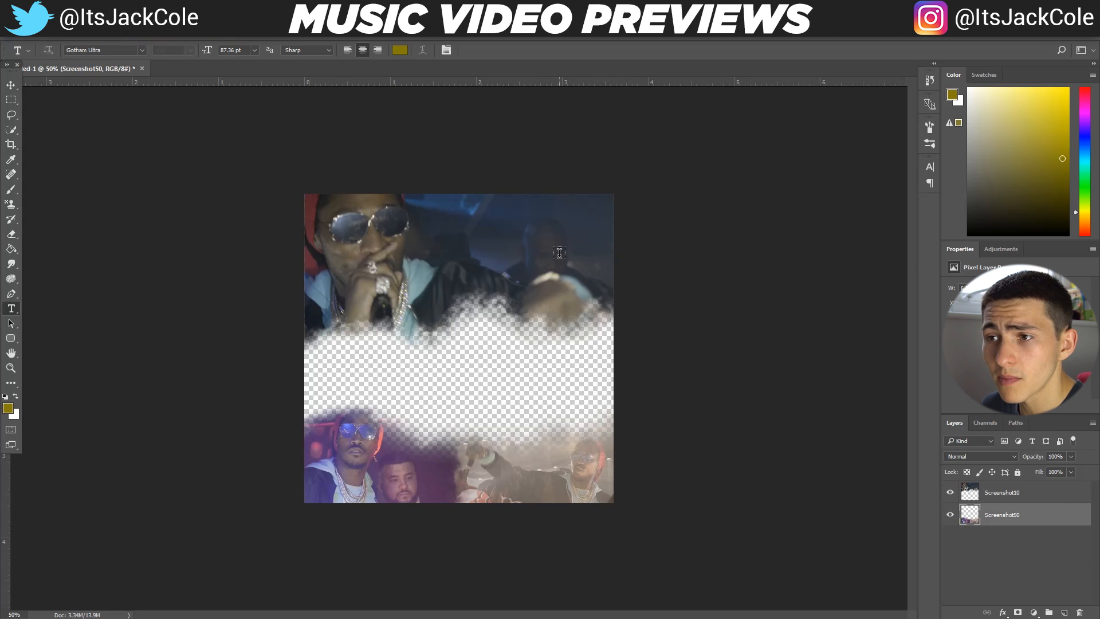
click(472, 277)
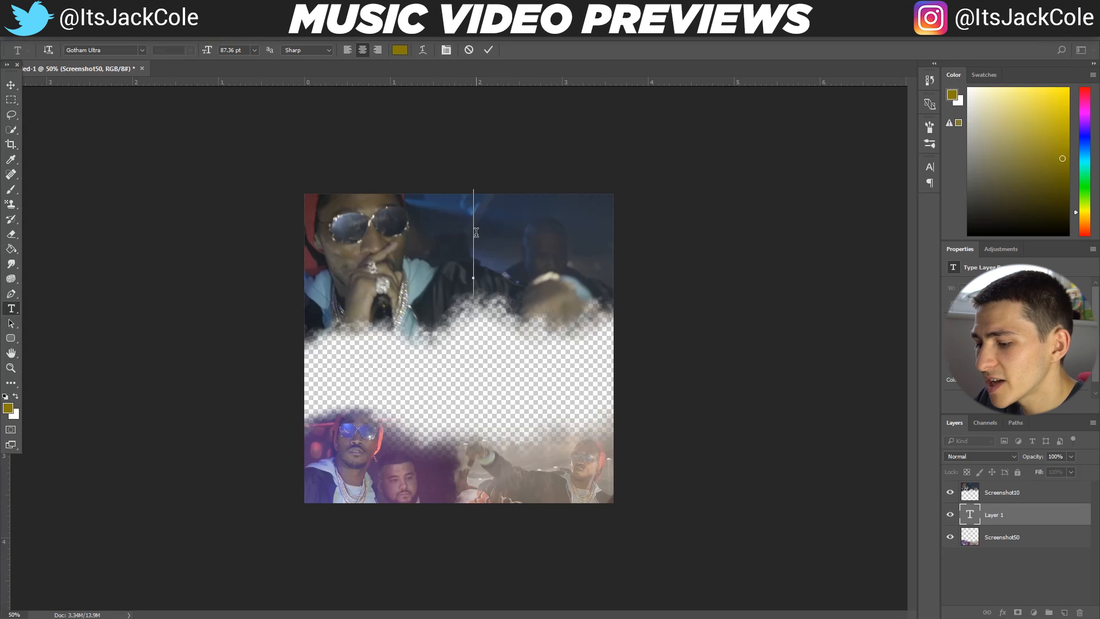
text(FUTURE)
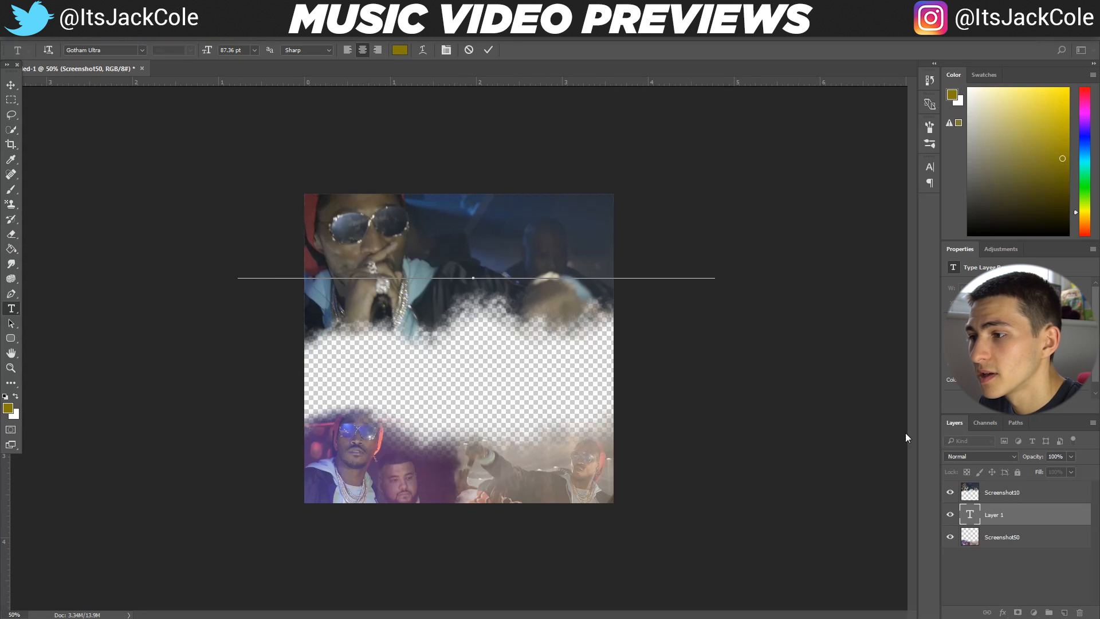
key(ctrl+a)
key(ctrl+Return)
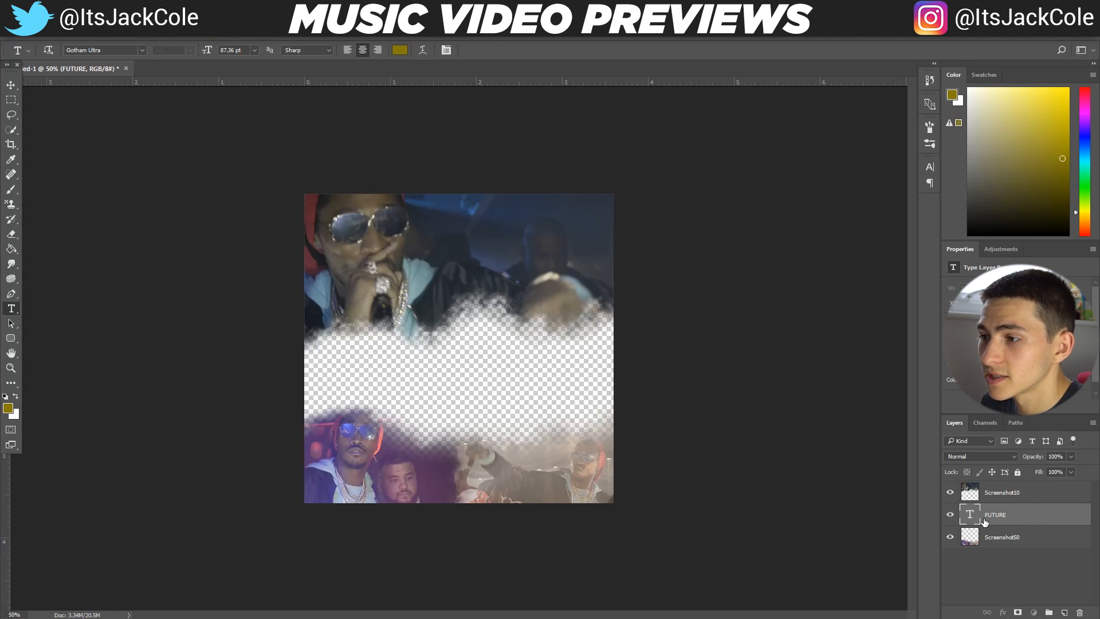
drag(984, 522, 986, 487)
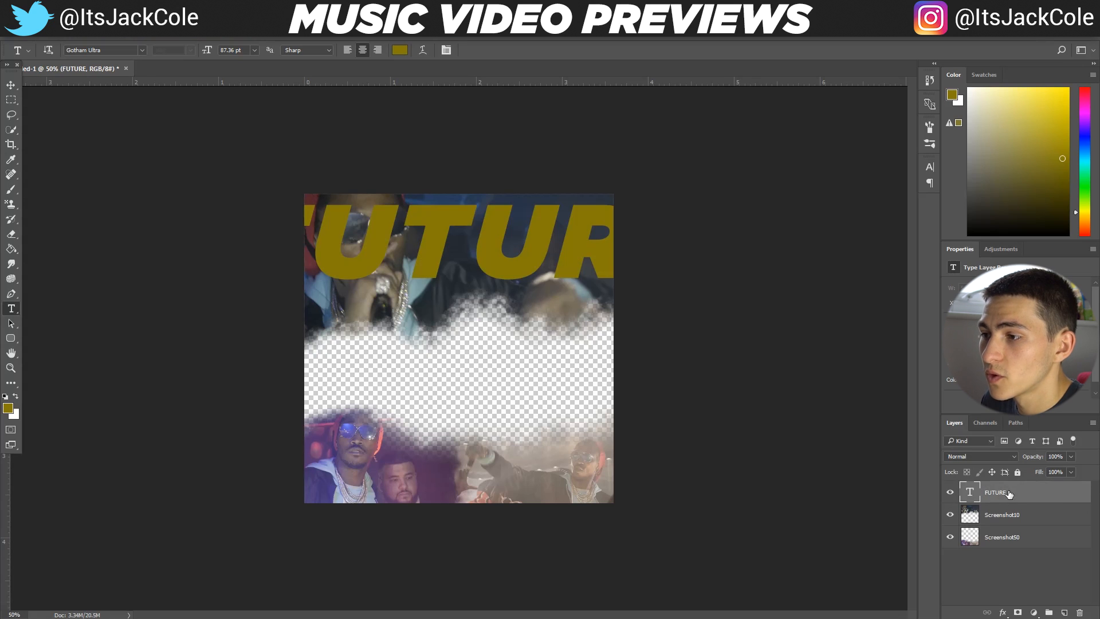
Change the font of the FUTURE text to Road Rage
double_click(487, 257)
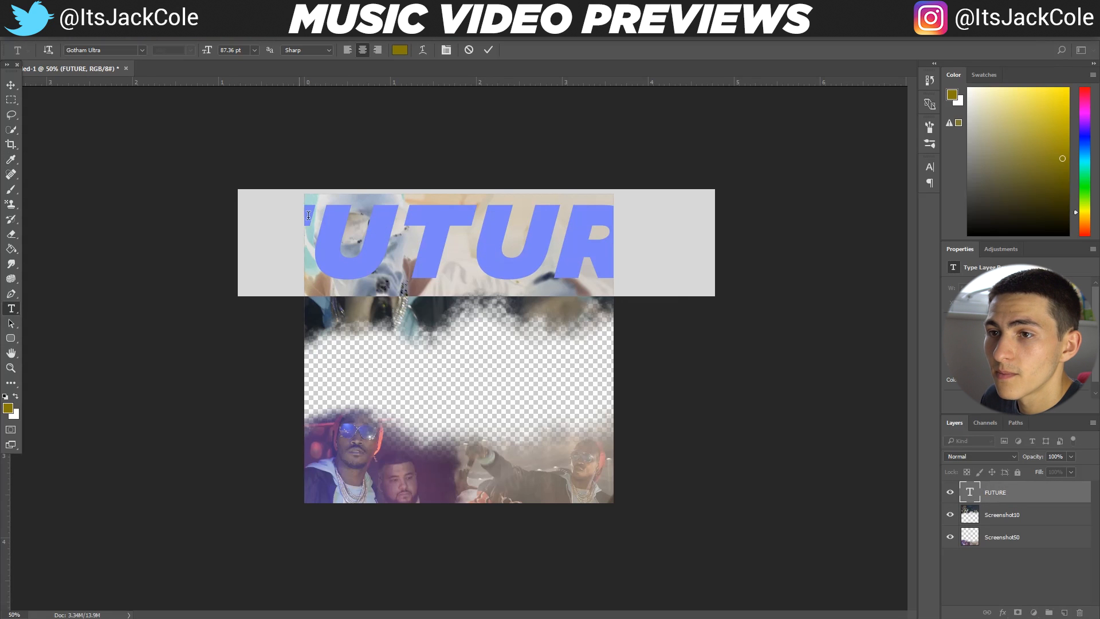
click(108, 51)
text(R)
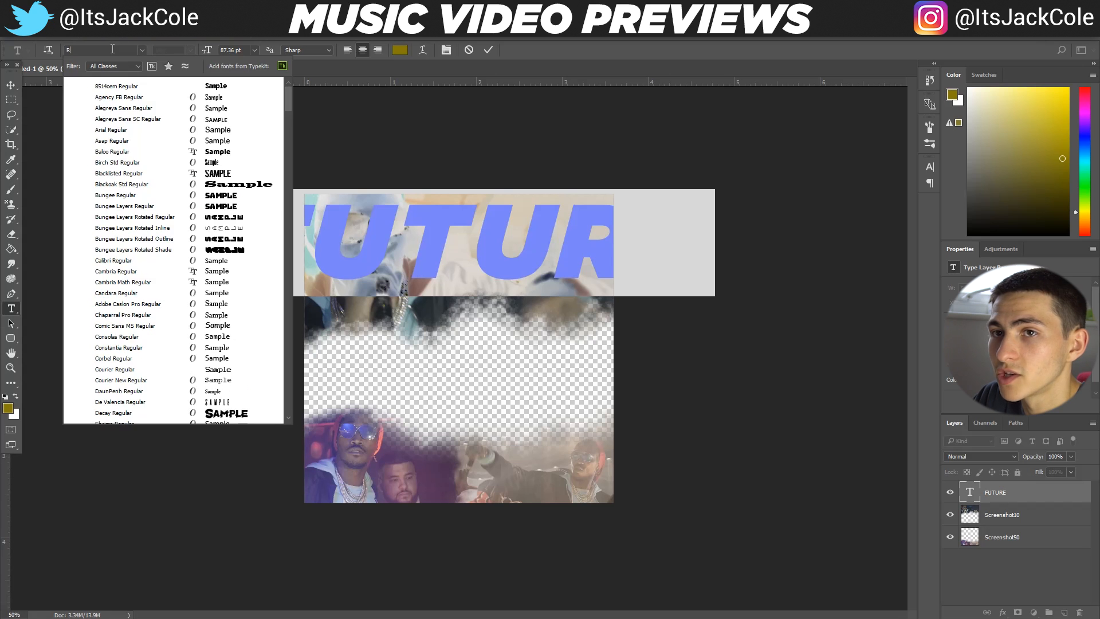
text(oad)
click(159, 85)
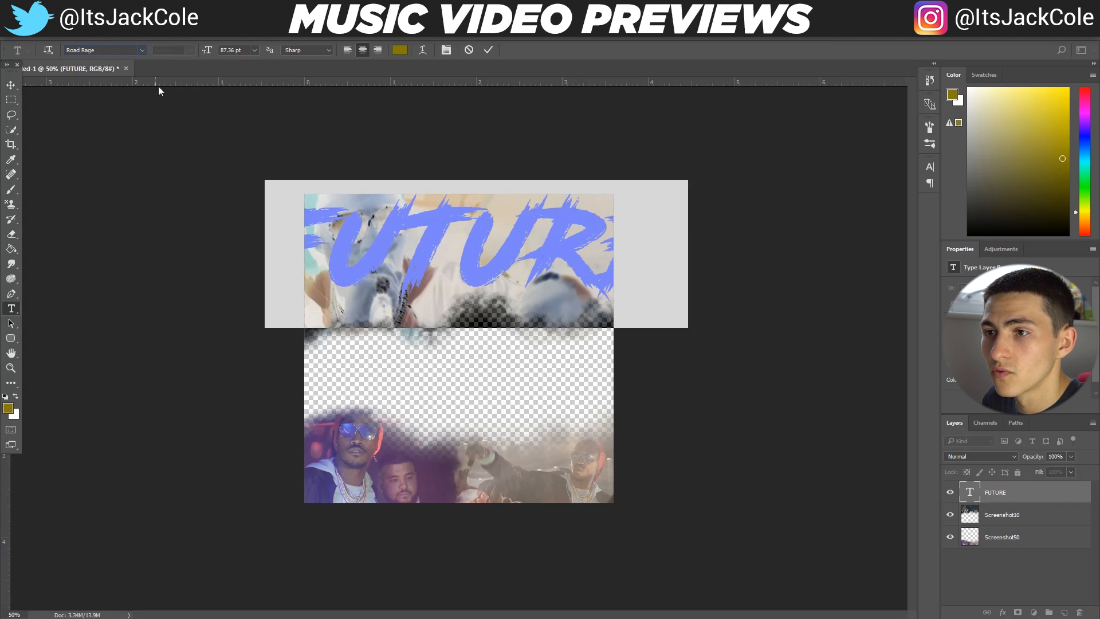
Scale the FUTURE text down to about 33 pt and place it in the dark area beside the upper screenshot's large face
click(11, 85)
key(ctrl+t)
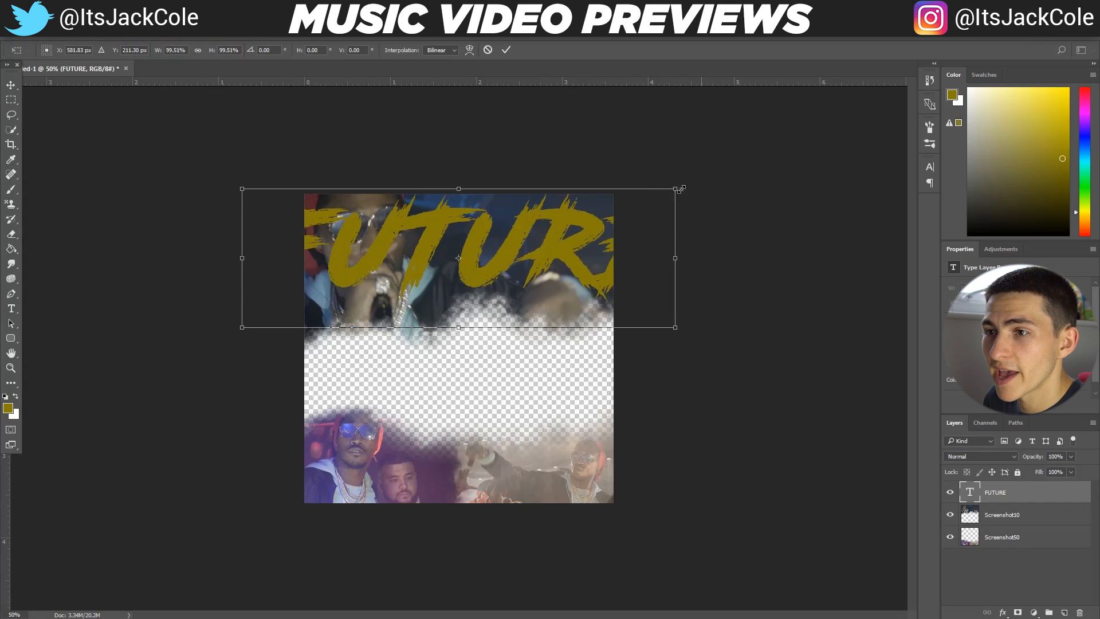
drag(680, 189, 493, 247)
drag(364, 286, 525, 245)
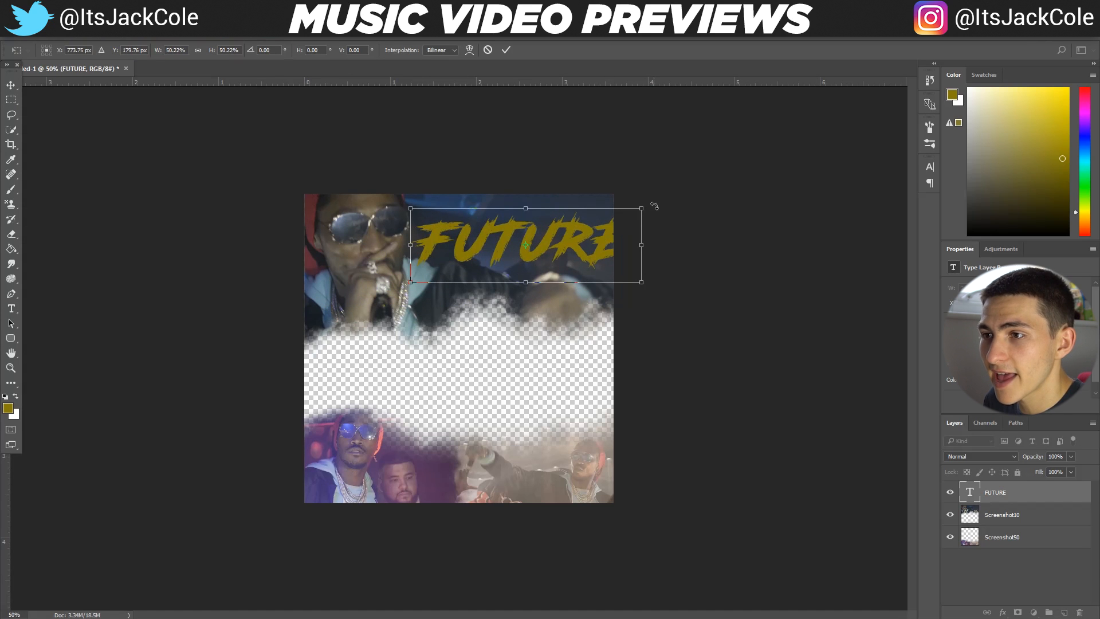
drag(642, 208, 577, 234)
key(Return)
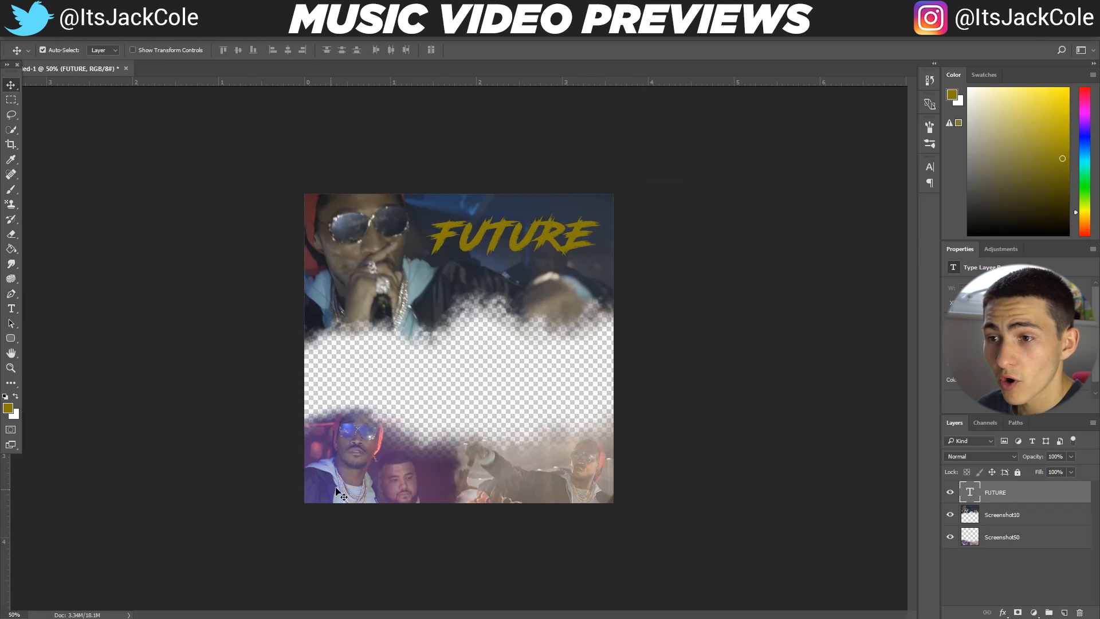
Recolor the FUTURE text by sampling purple and pink from the lower screenshot and dark red (#5e2b34) from the upper screenshot's left edge
click(11, 308)
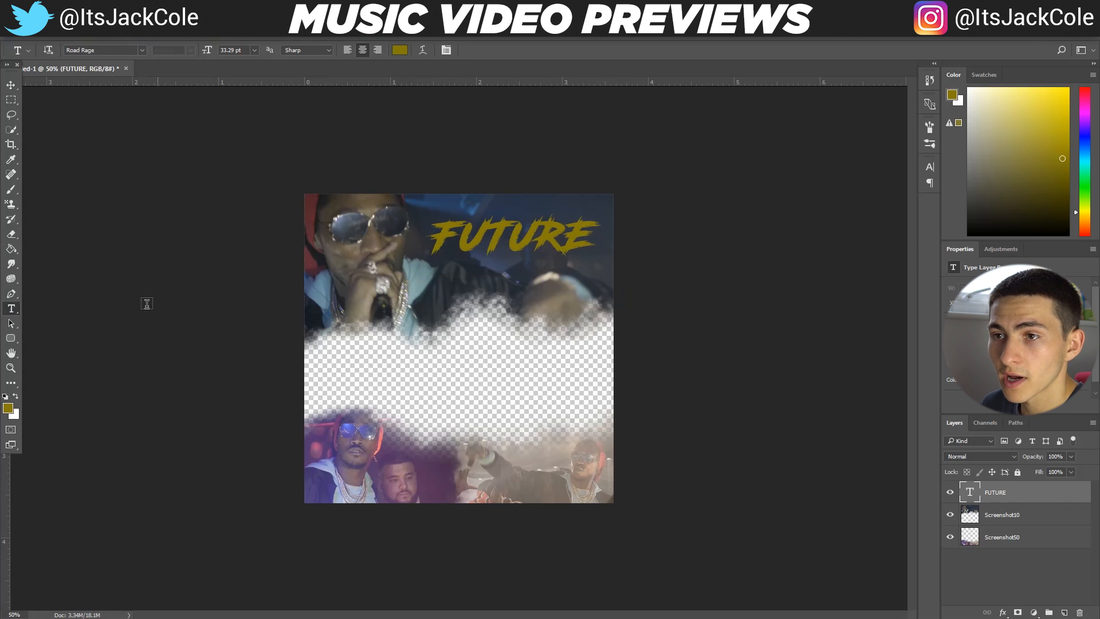
click(530, 241)
double_click(530, 241)
click(399, 50)
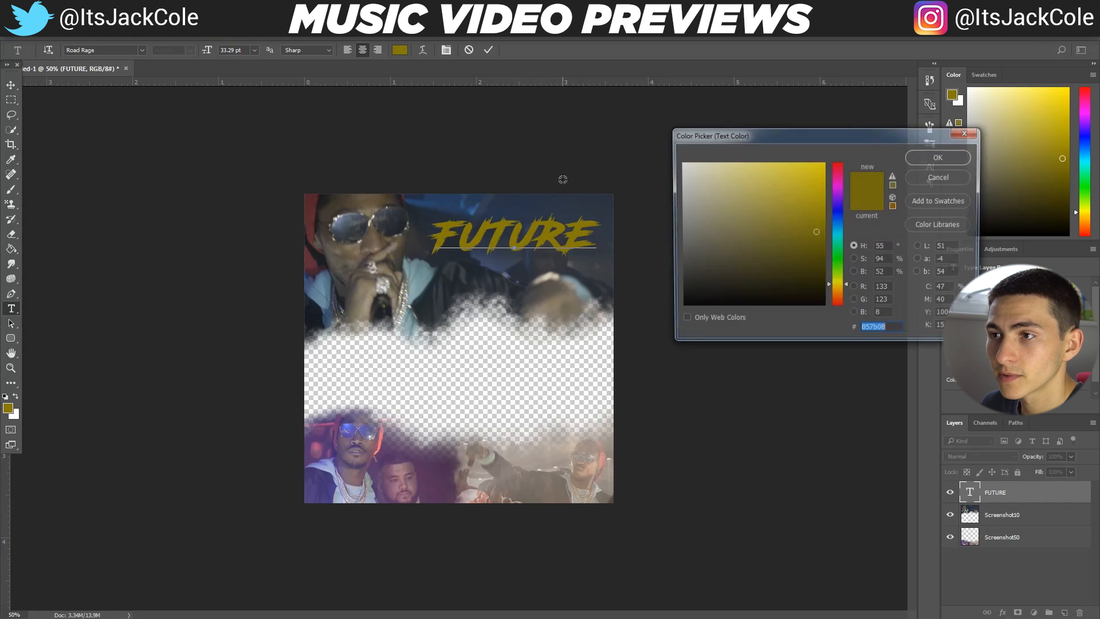
click(435, 472)
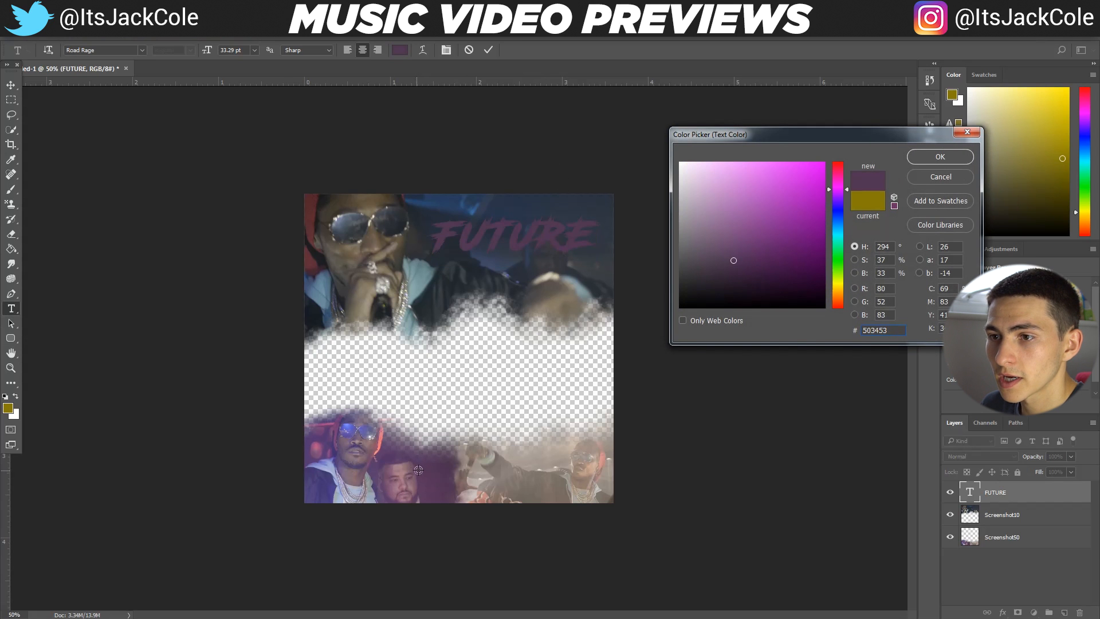
click(314, 447)
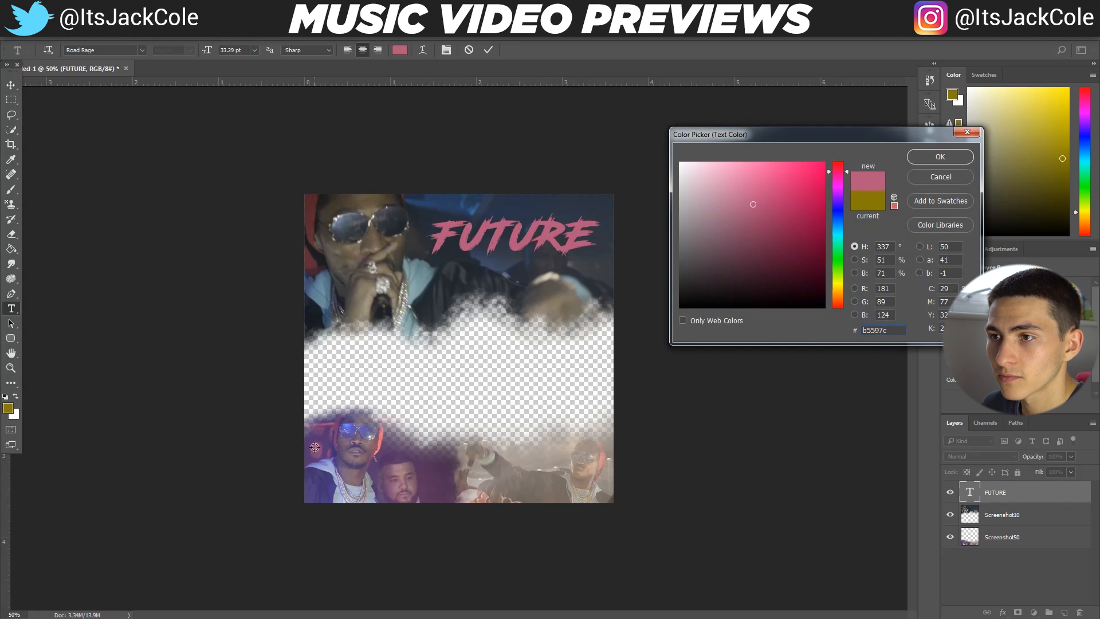
click(315, 445)
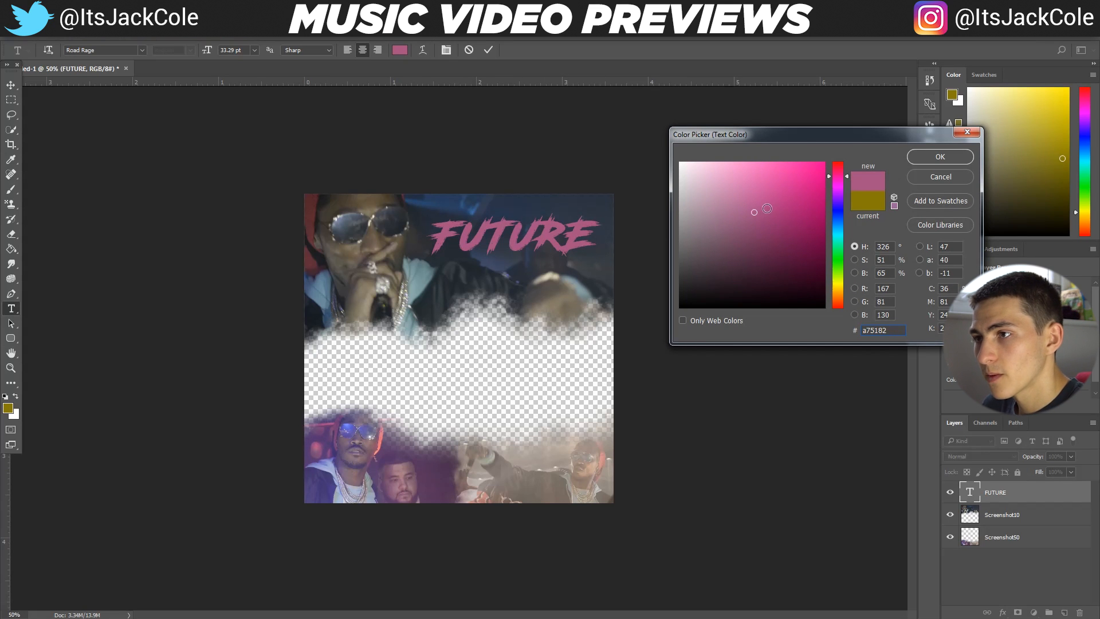
click(311, 205)
click(311, 219)
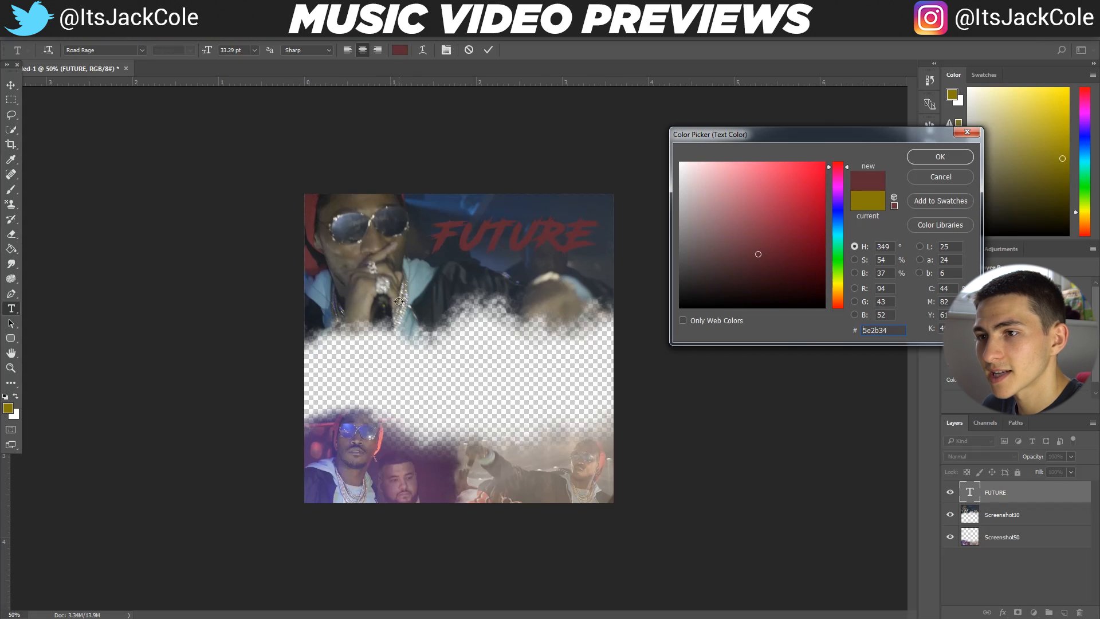
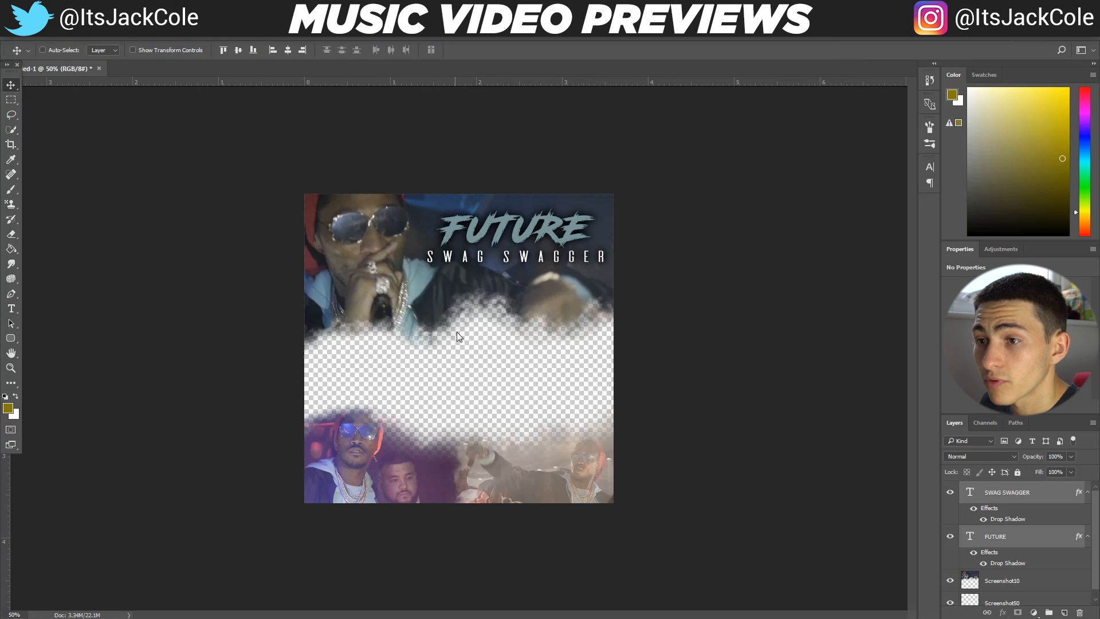
Save the document in Photoshop format as Example File, overwriting the existing file with Maximize Compatibility enabled
key(ctrl+s)
double_click(247, 105)
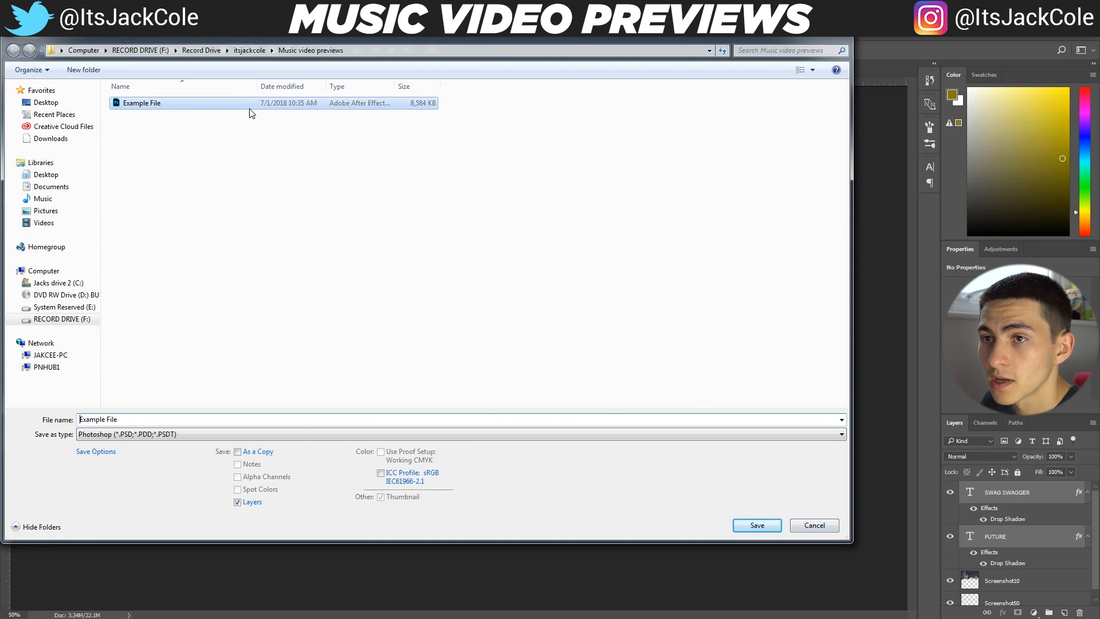
click(579, 329)
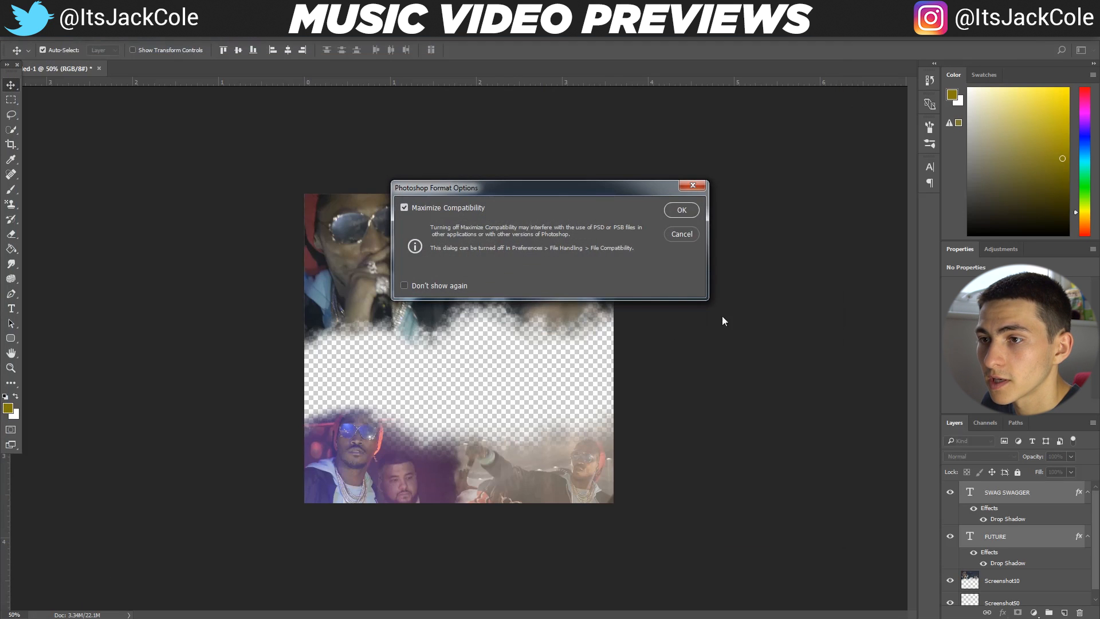
click(682, 210)
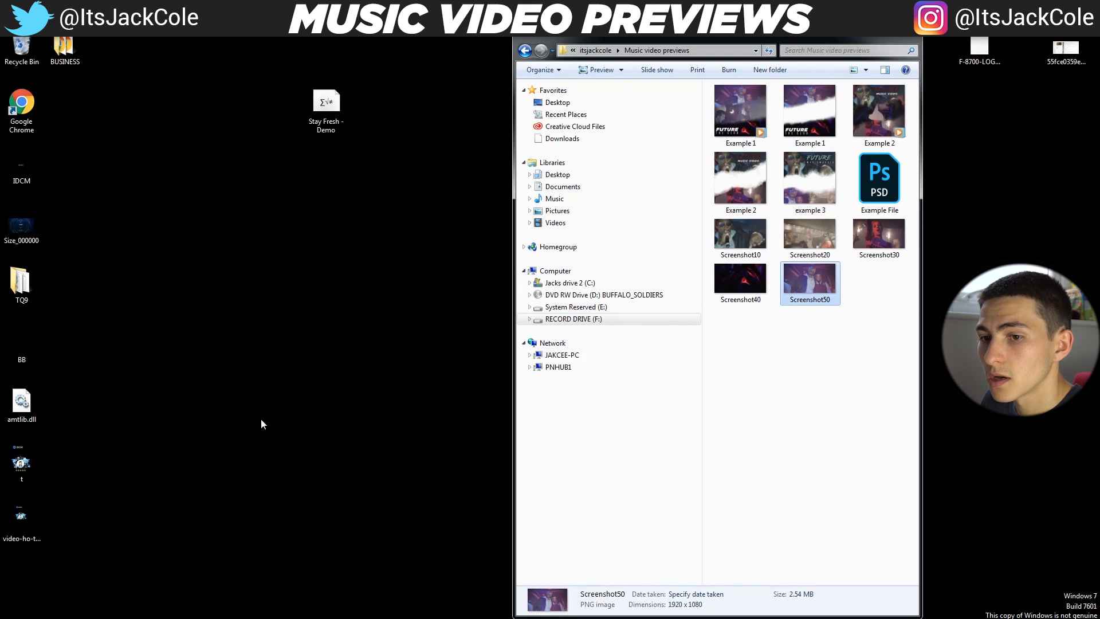
Switch to Premiere Pro and open the recent project Mess About Project
key(super)
click(103, 295)
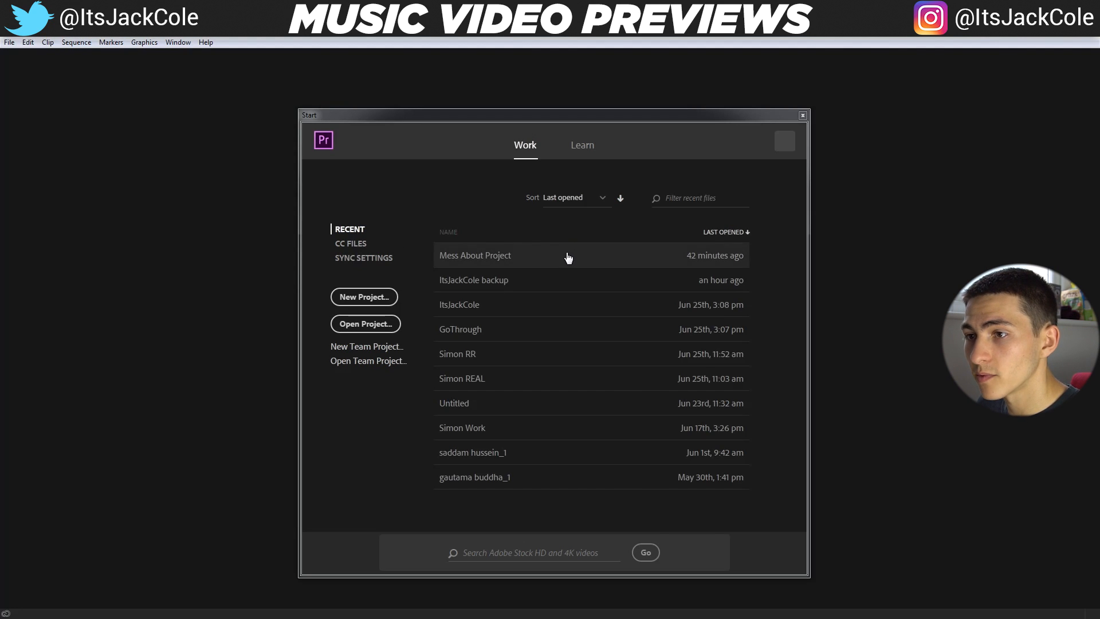
click(565, 256)
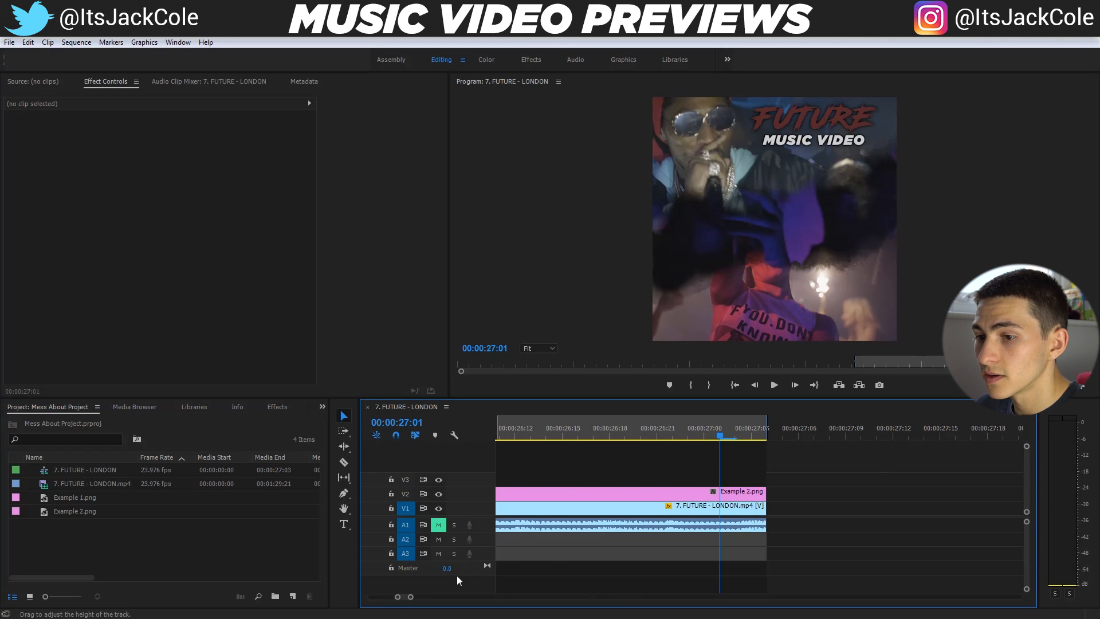
Import example 3.png from the Music video previews folder and place it on V2 at 00:00:35:07, after the existing clips
drag(411, 598, 537, 599)
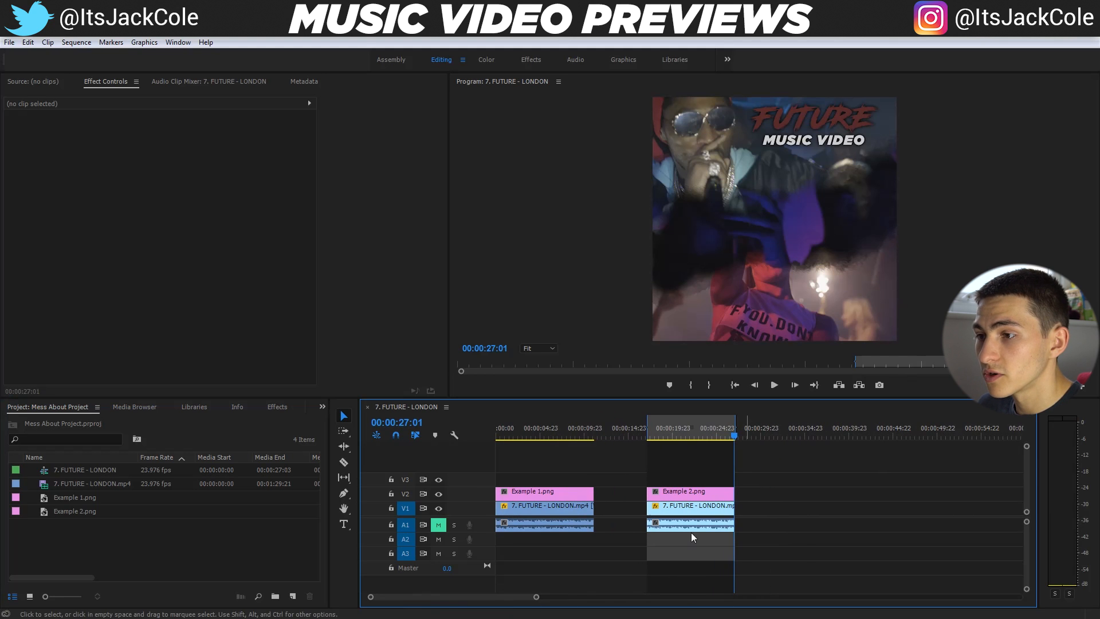
click(808, 434)
key(alt+Tab)
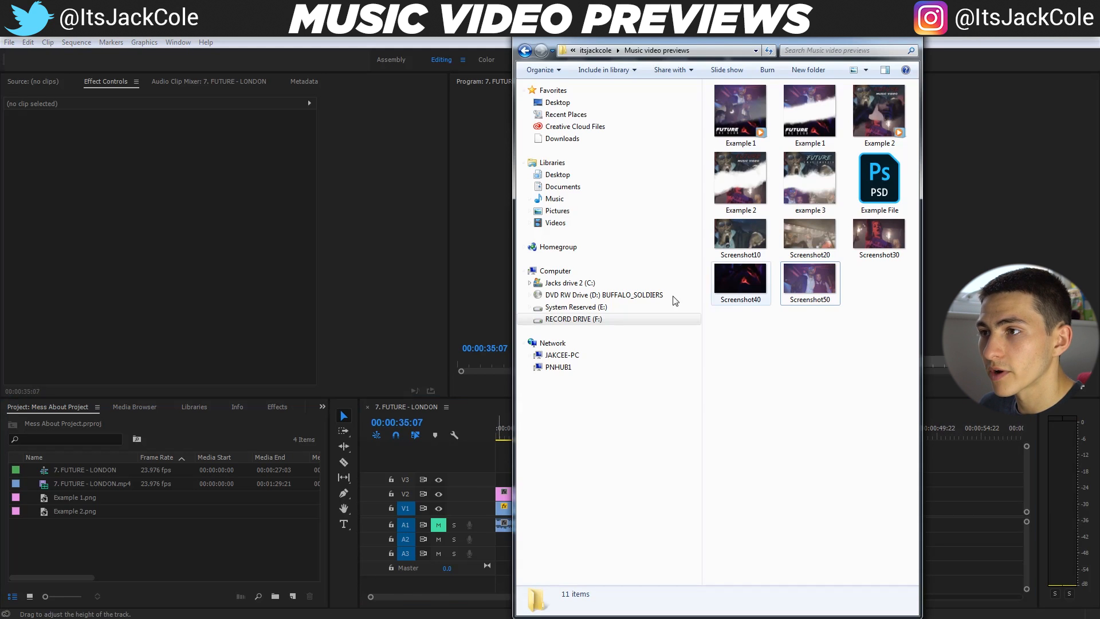
click(828, 127)
click(878, 112)
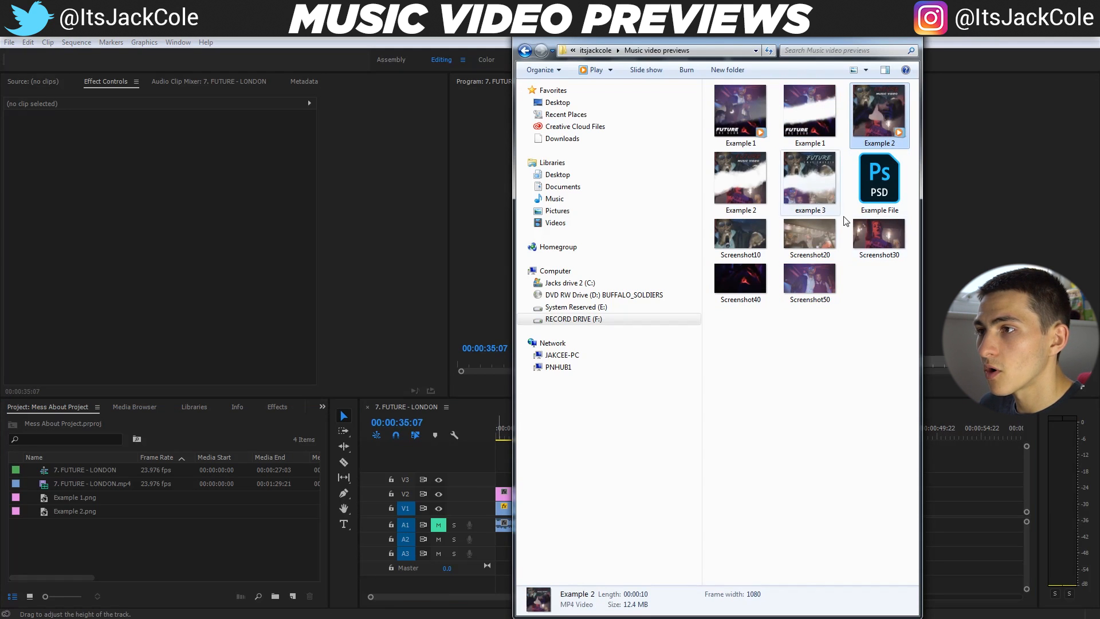
click(810, 178)
drag(928, 465, 832, 494)
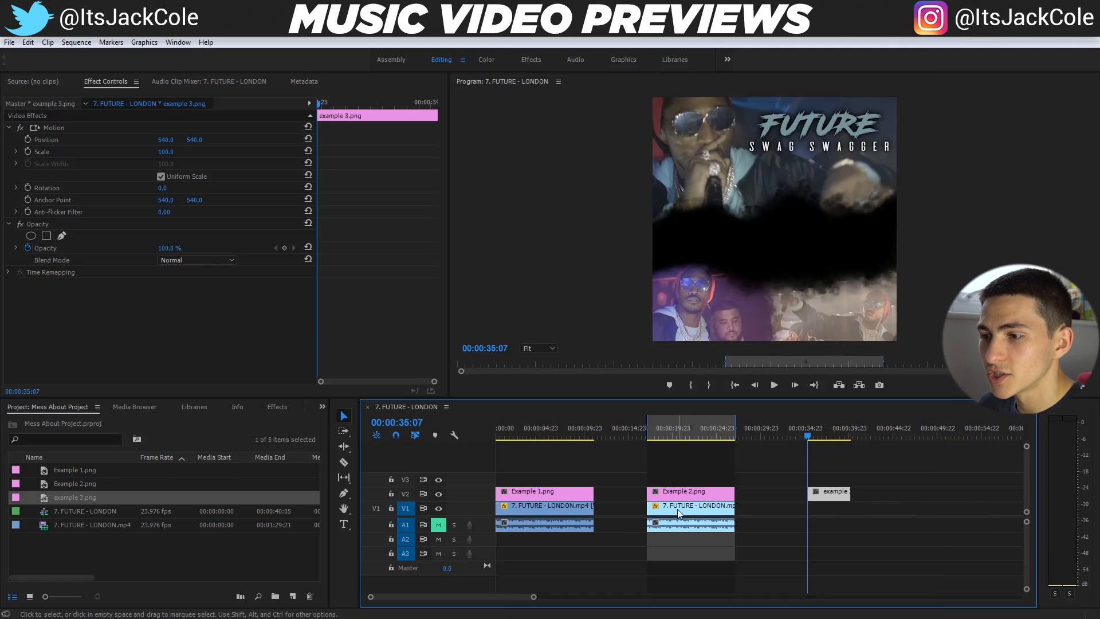
Delete 7. FUTURE - LONDON.mp4 from the project together with its clip references in the sequence
click(695, 522)
click(115, 443)
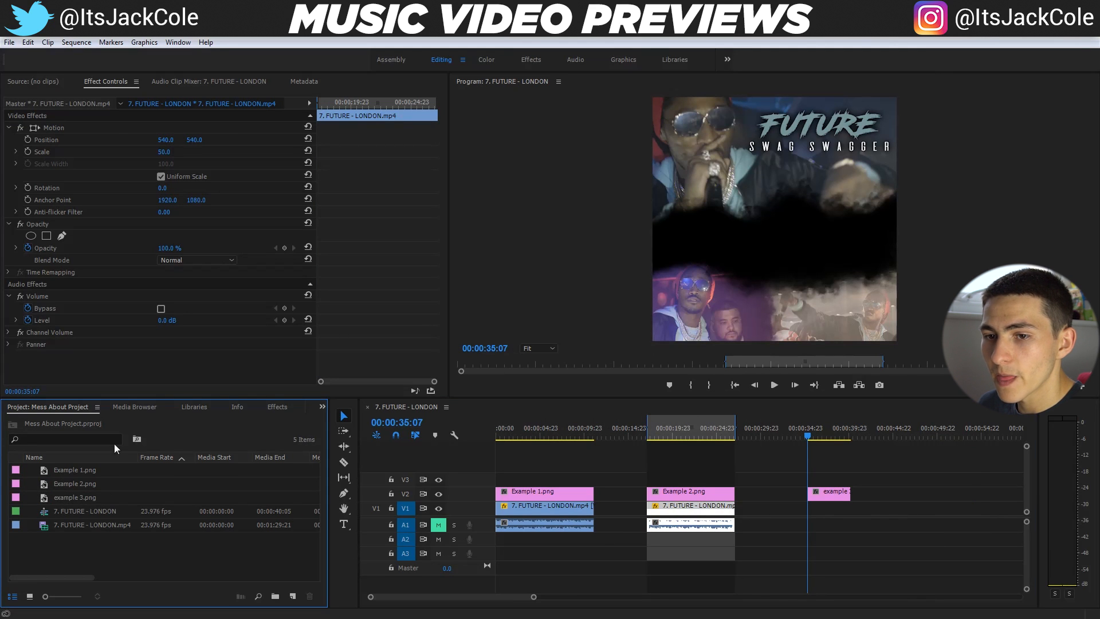
click(78, 525)
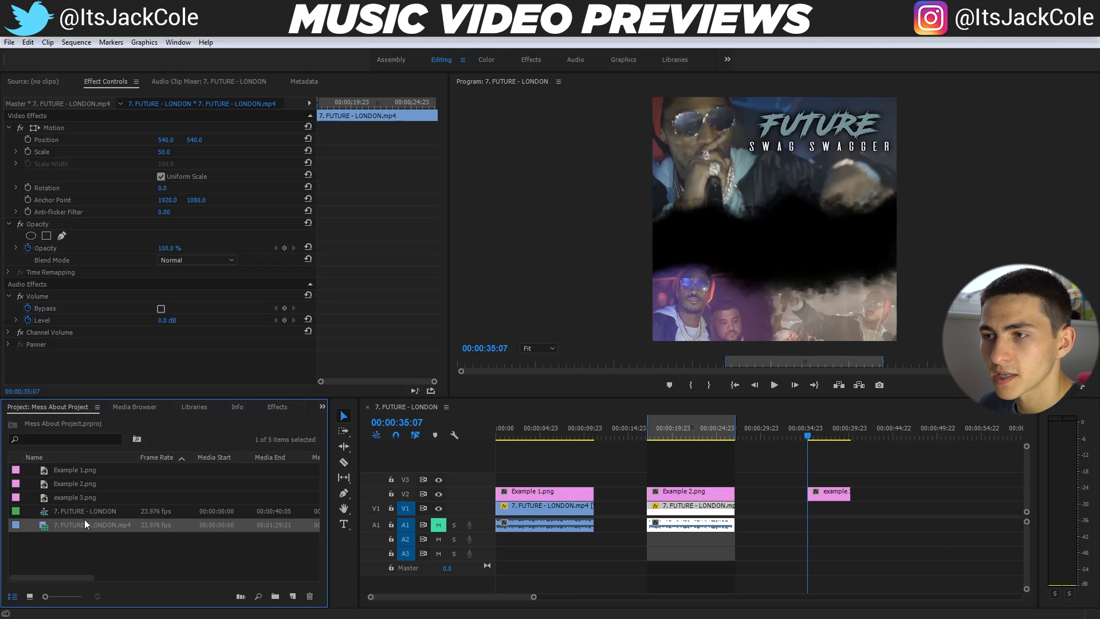
key(Delete)
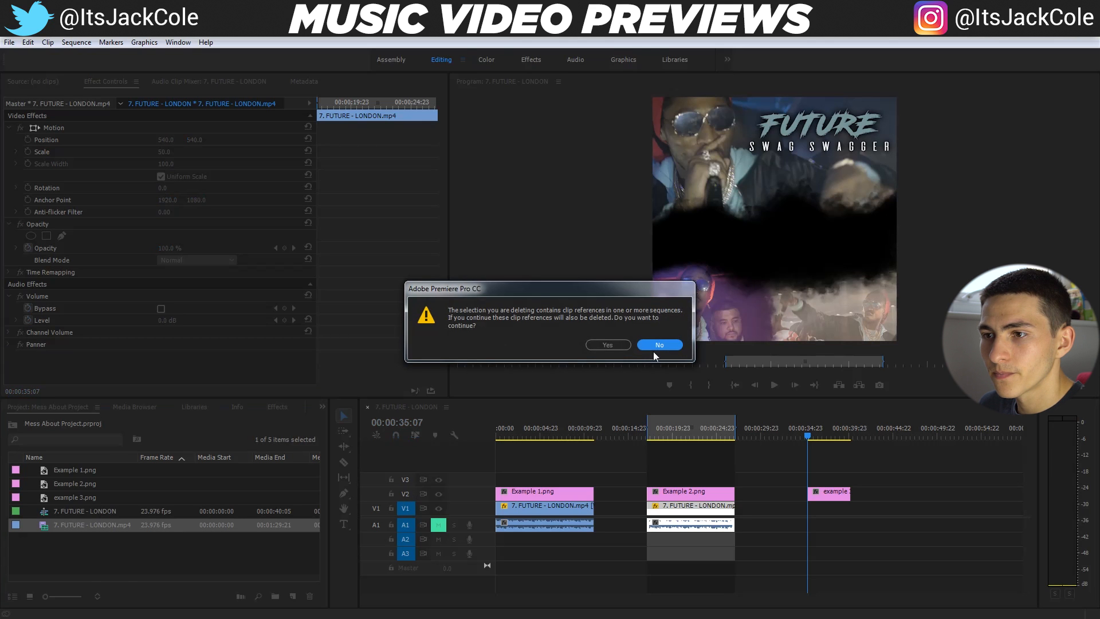
click(613, 348)
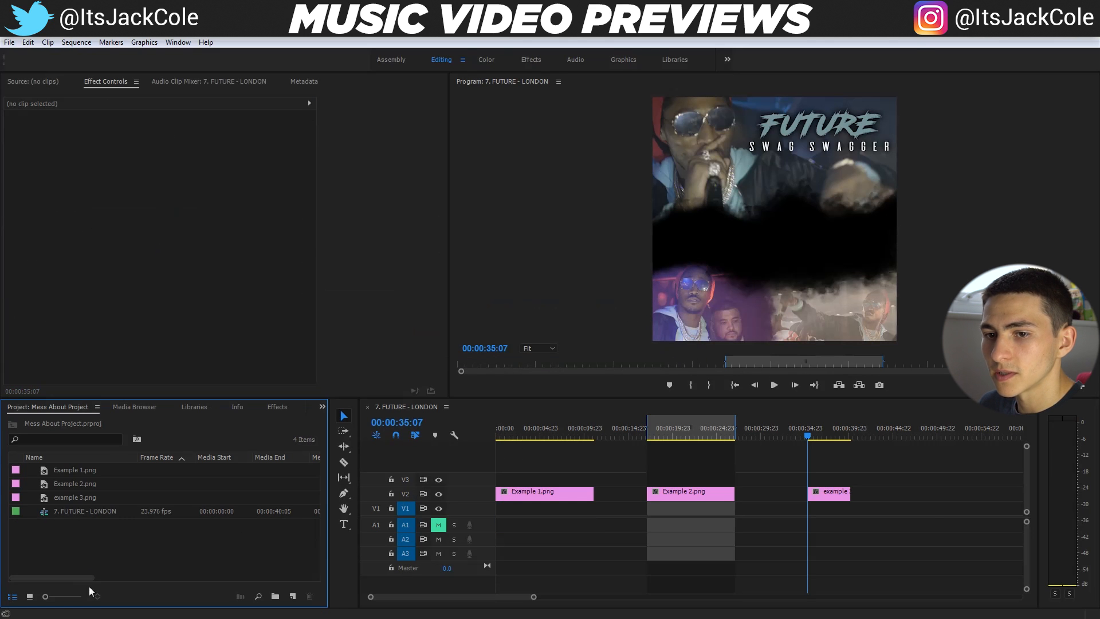
Import the 7. FUTURE - LONDON video from the TQ9 - FINISHED PROJECTS folder on drive F: and place it on V1 beneath example 3.png
key(alt+Tab)
click(619, 319)
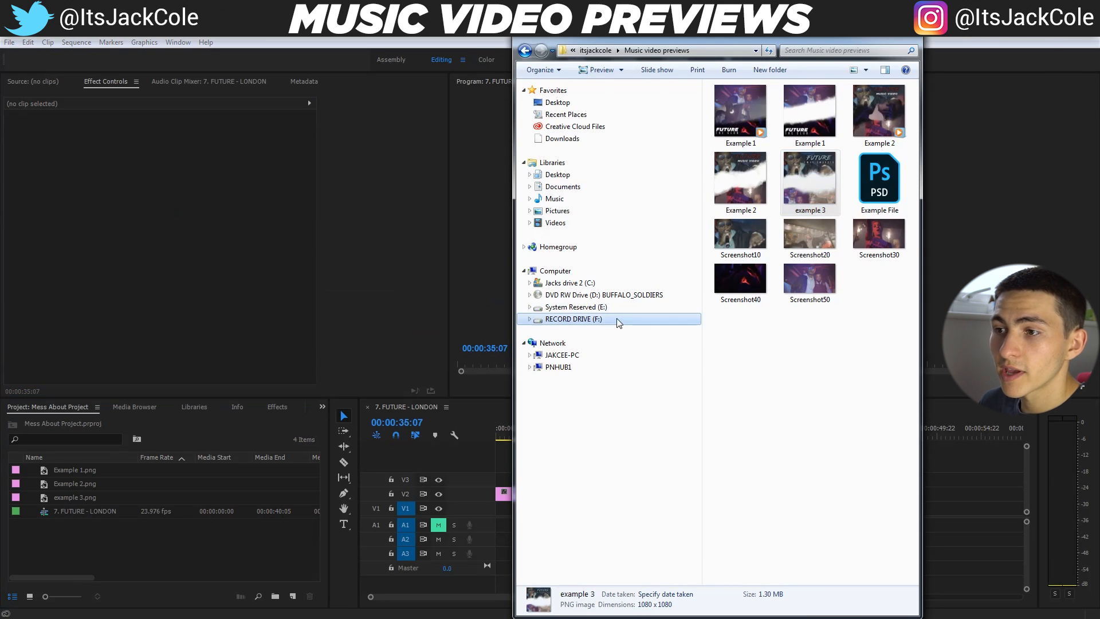
click(784, 296)
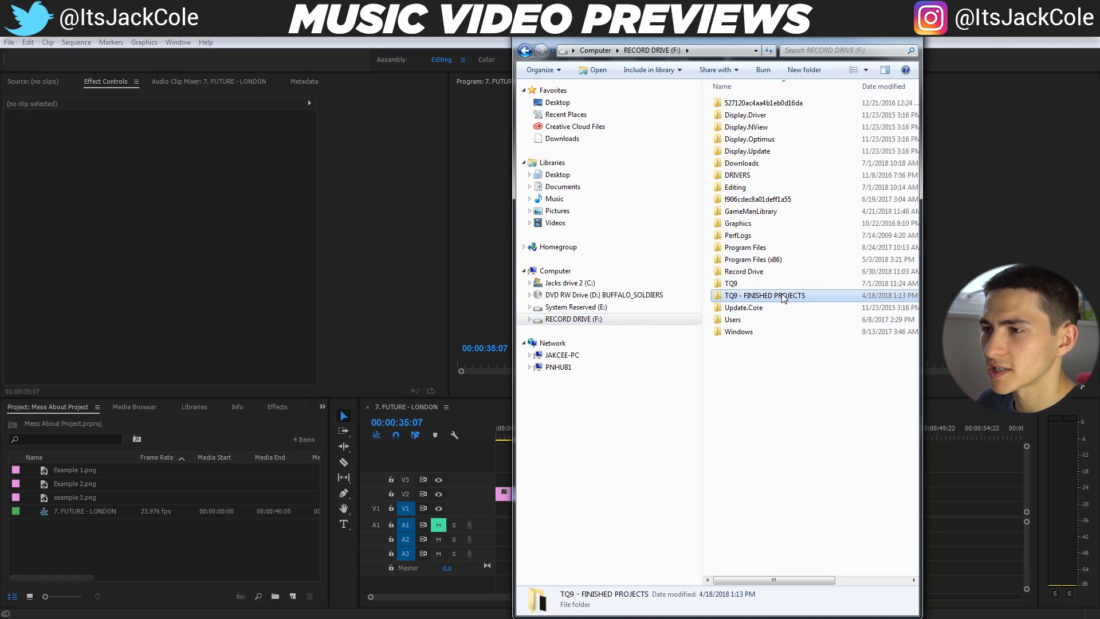
double_click(789, 296)
scroll(814, 287, down, 3)
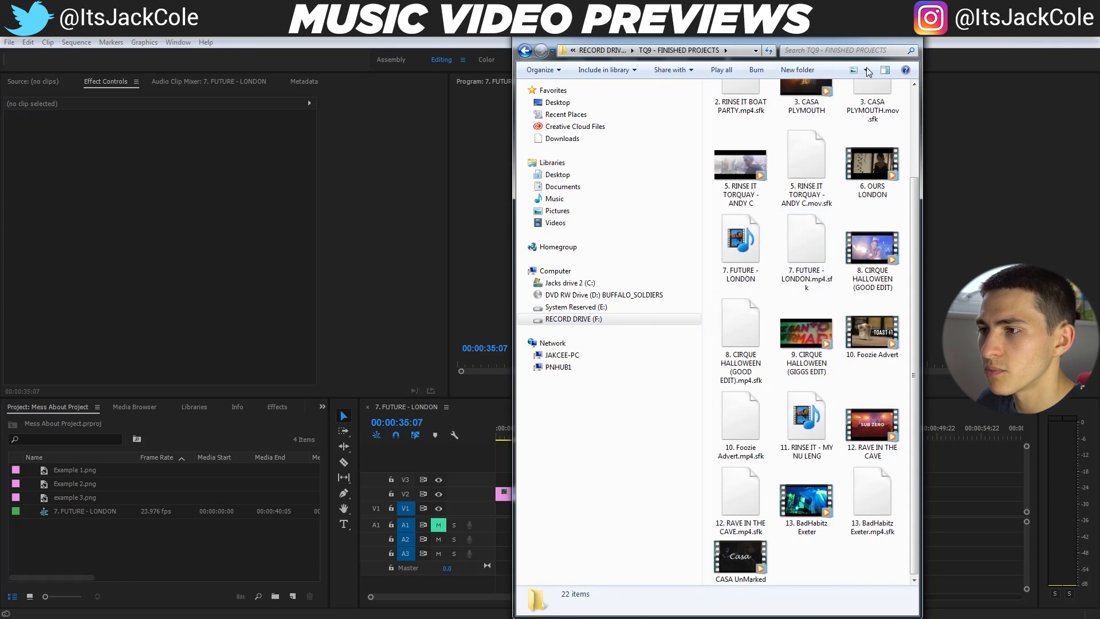
click(882, 36)
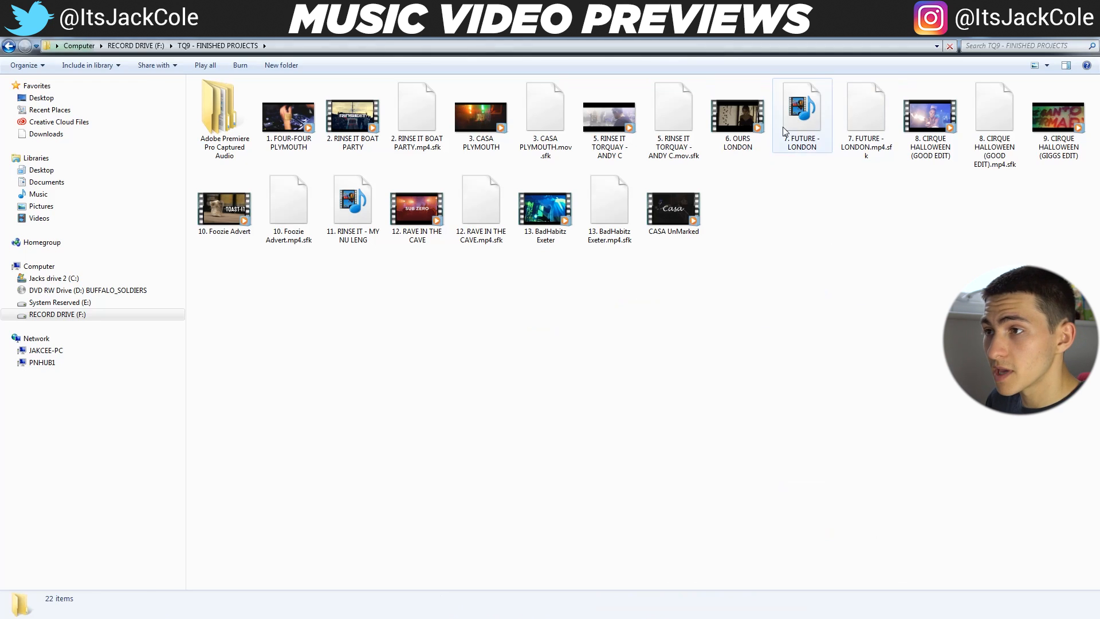
drag(802, 112, 806, 522)
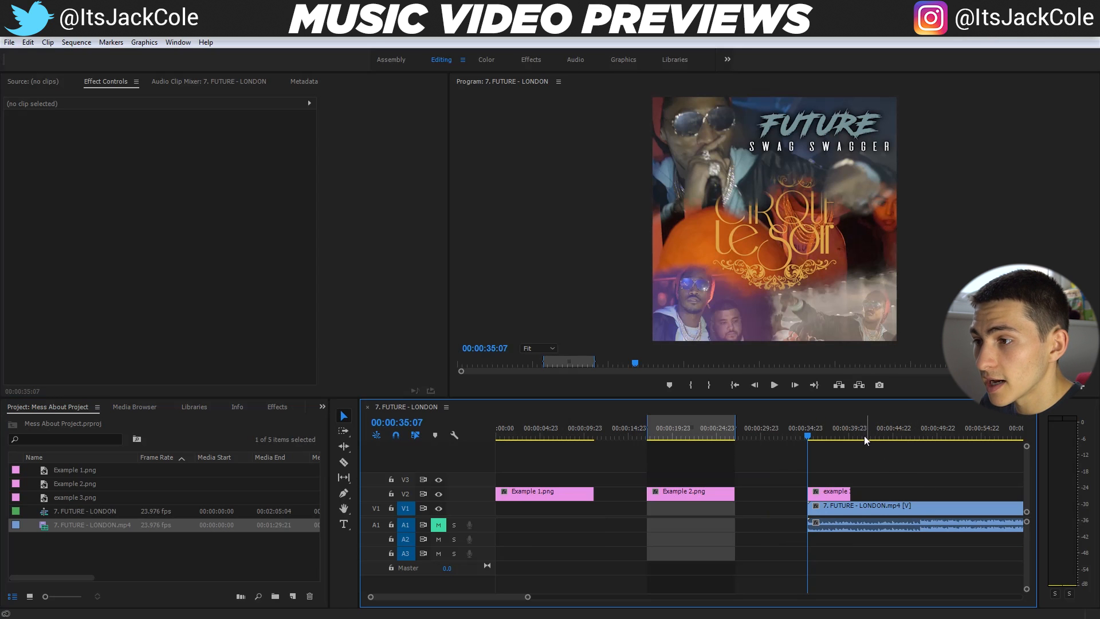
click(886, 506)
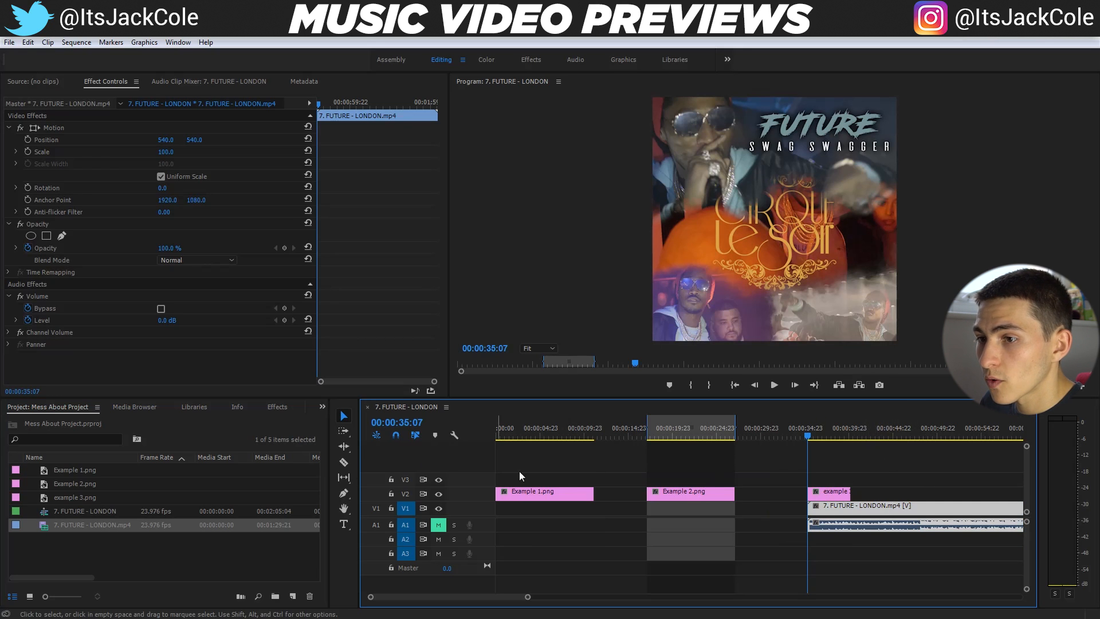
Close the open sequence and create a new sequence from 7. FUTURE - LONDON.mp4
click(367, 407)
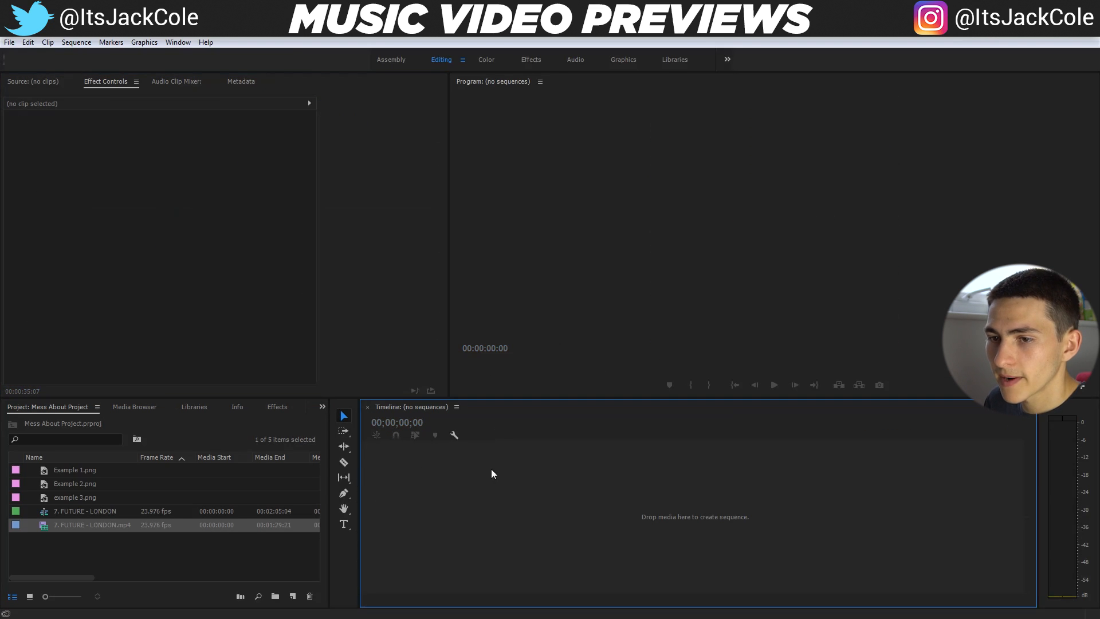
click(177, 545)
click(105, 503)
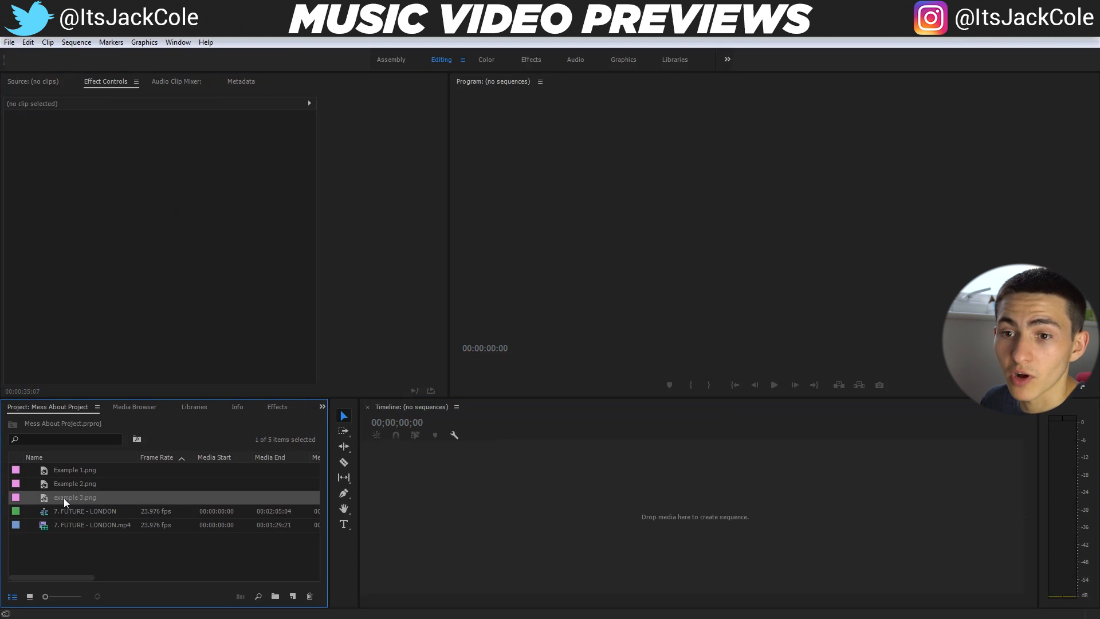
click(64, 512)
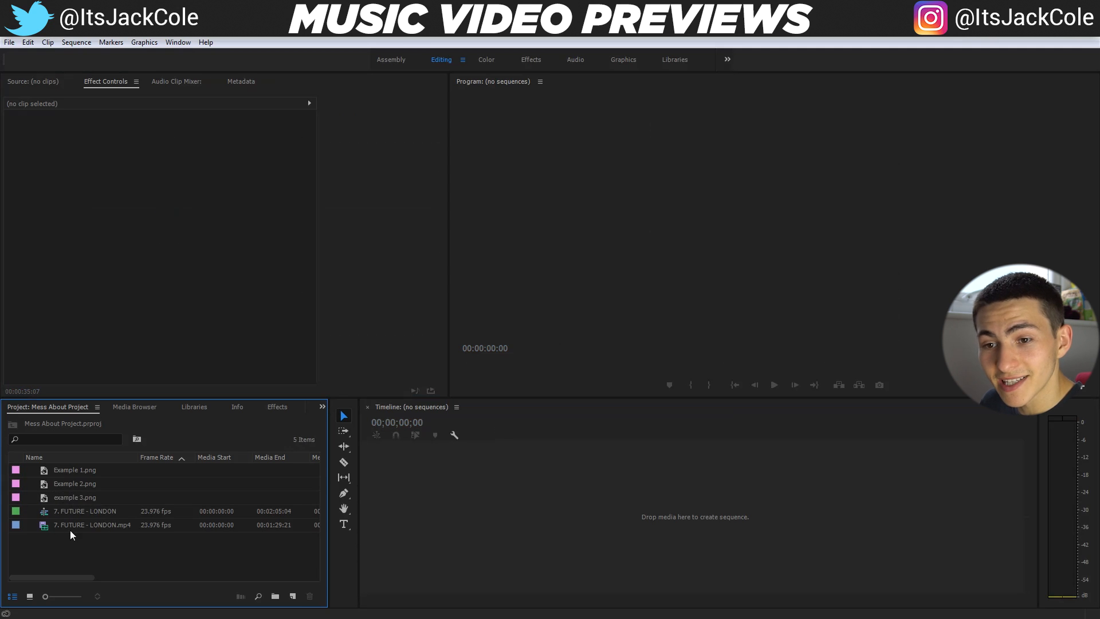
click(75, 525)
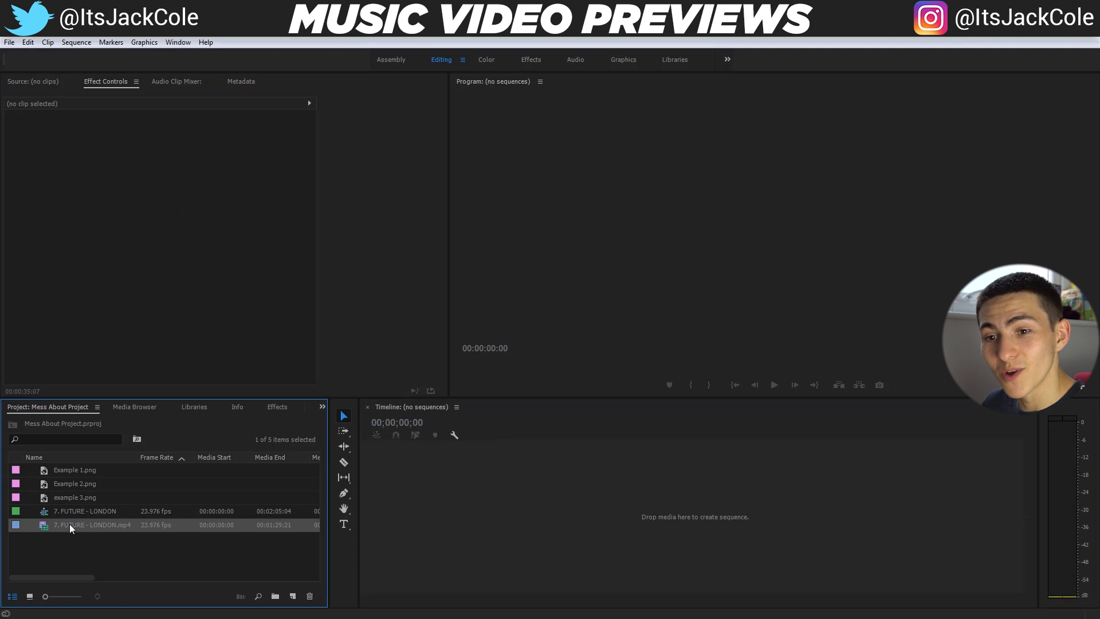
drag(69, 523, 294, 598)
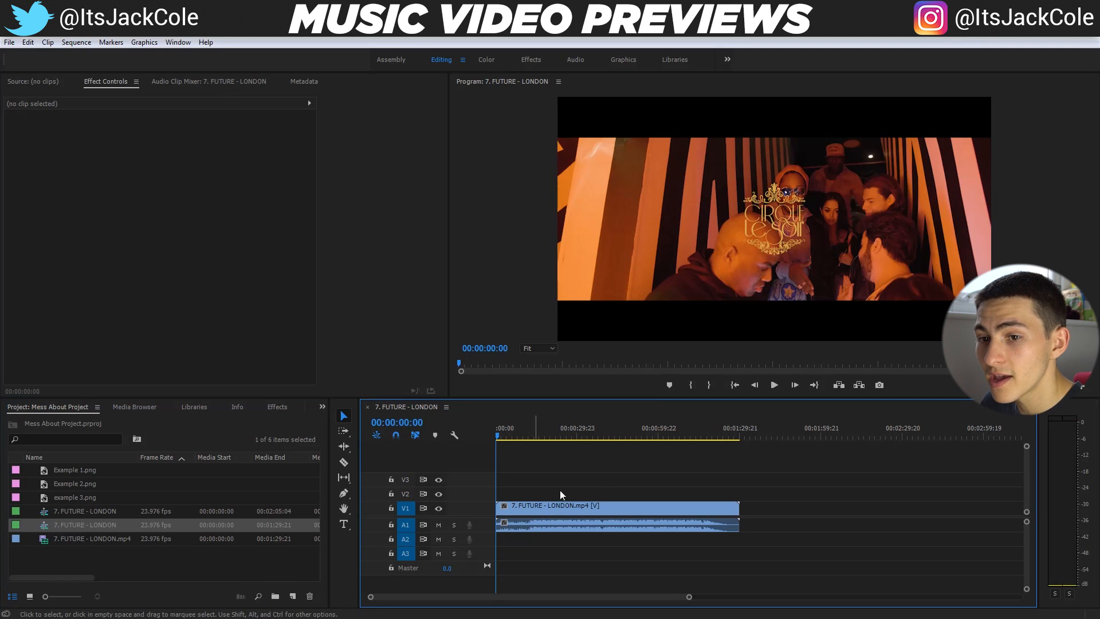
Place example 3.png on V2 above the video and extend it to the video's full length
drag(54, 499, 739, 493)
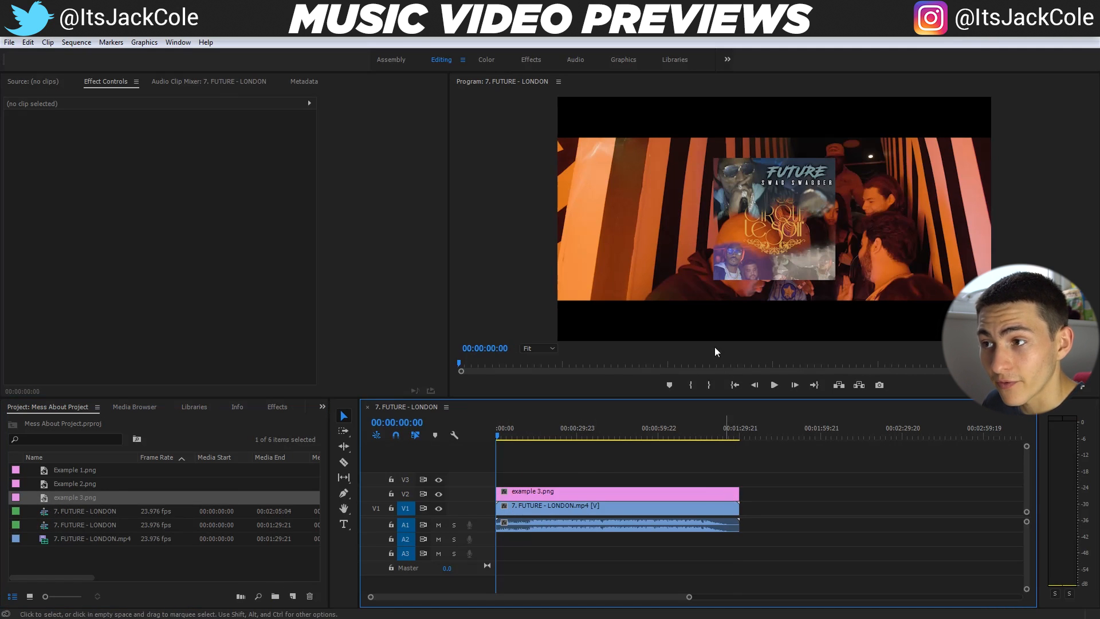
click(524, 510)
click(554, 490)
click(546, 511)
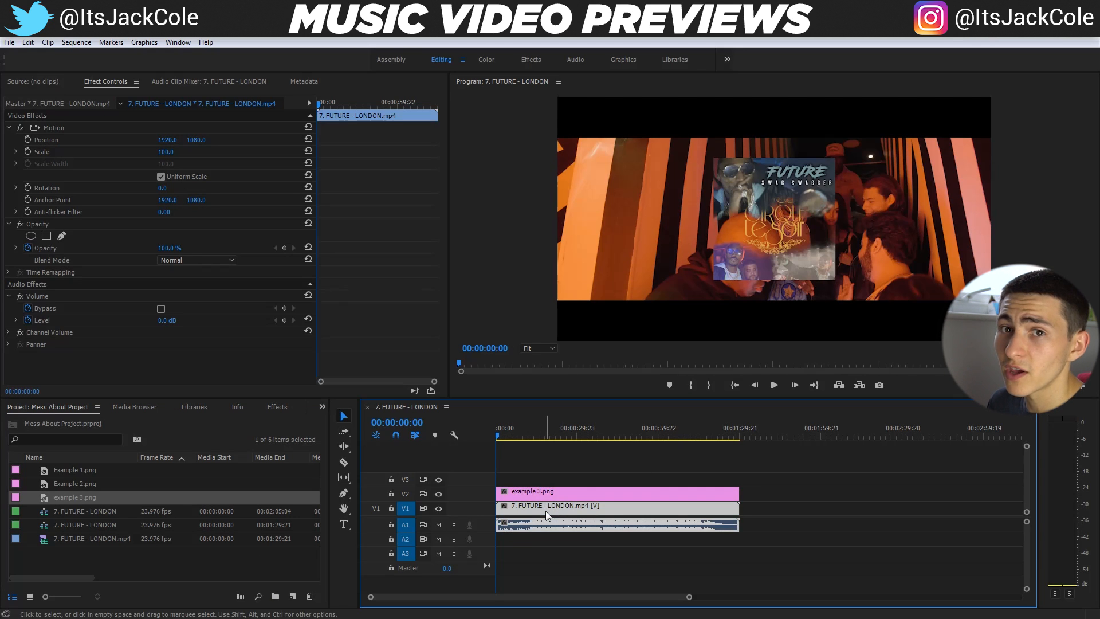
click(556, 494)
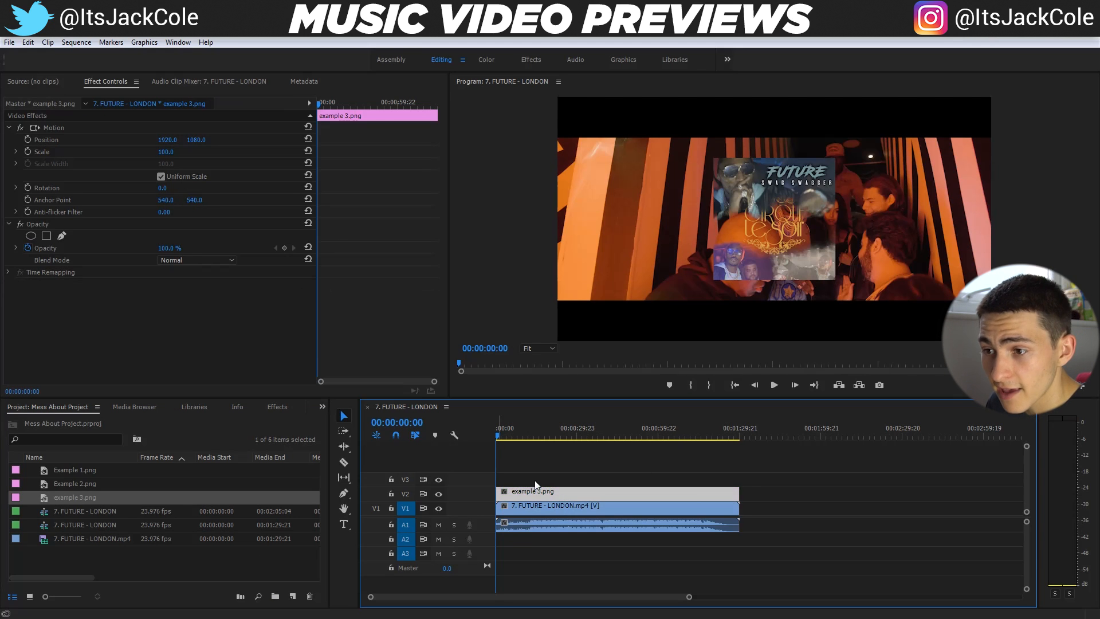
Set the sequence frame size to 1080 by 1080 and accept deleting its preview files
click(75, 42)
click(86, 51)
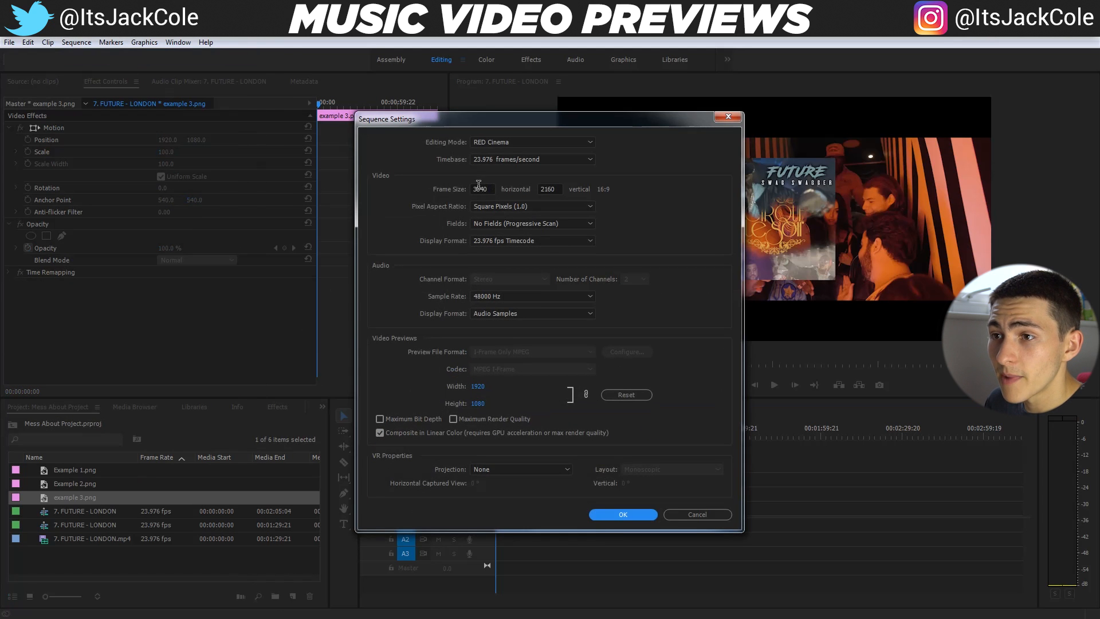
double_click(480, 188)
text(1080)
key(Tab)
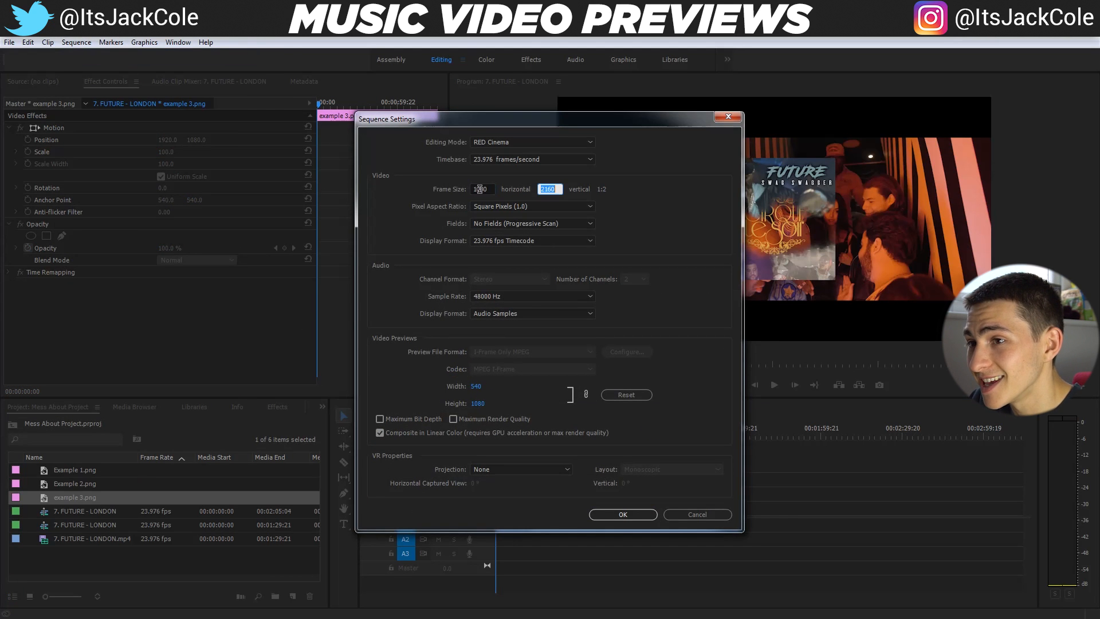
text(1080)
key(Return)
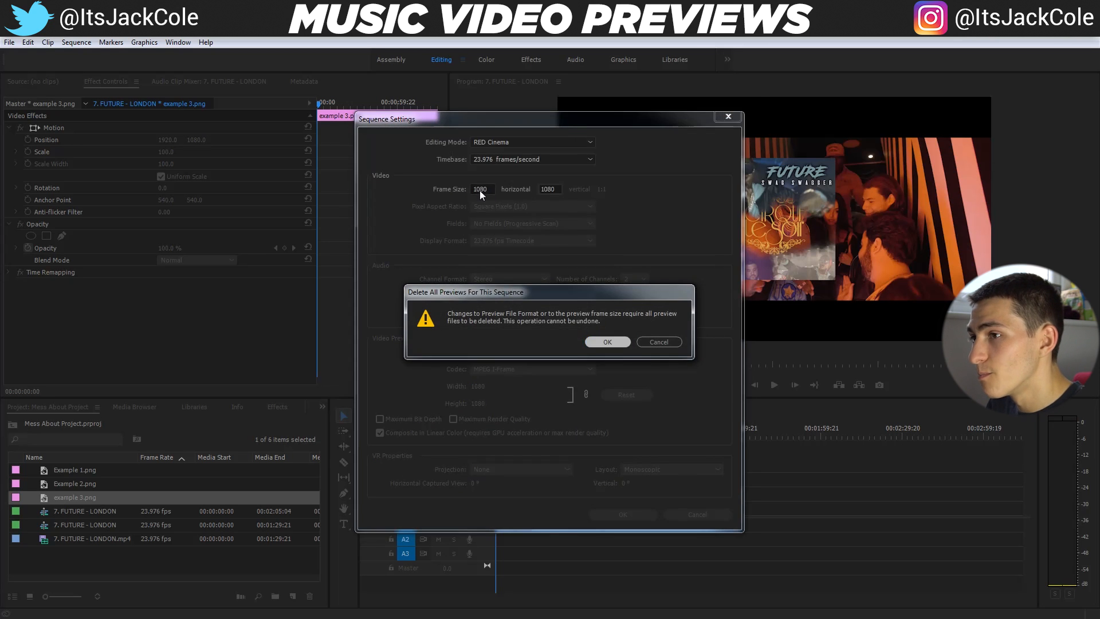
key(Return)
Set the scale of the 7. FUTURE - LONDON.mp4 clip to 50
click(567, 510)
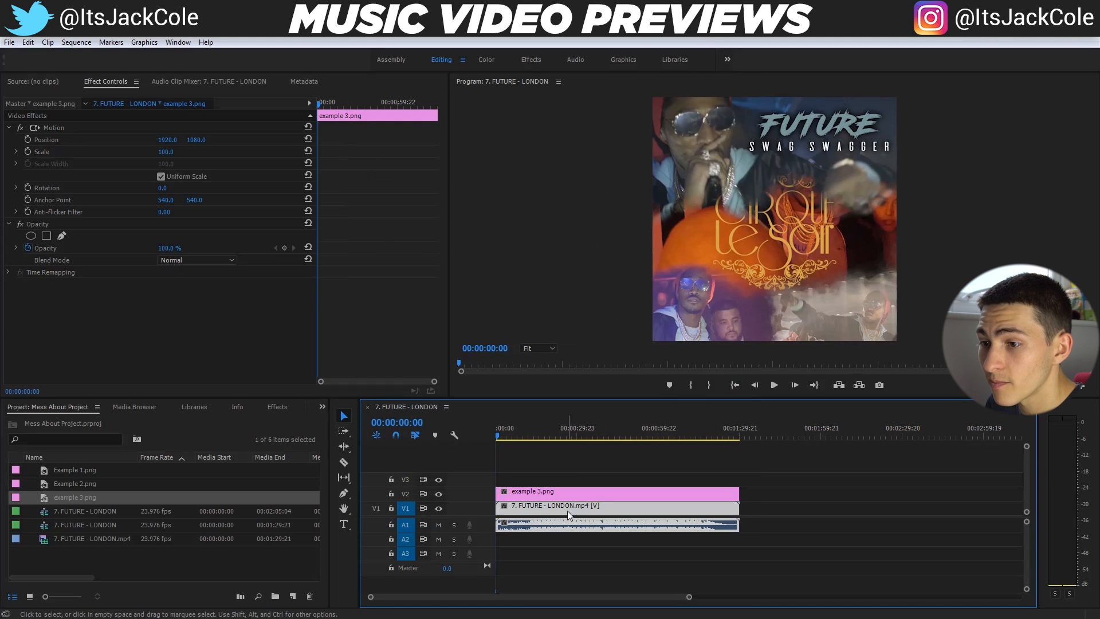
click(173, 152)
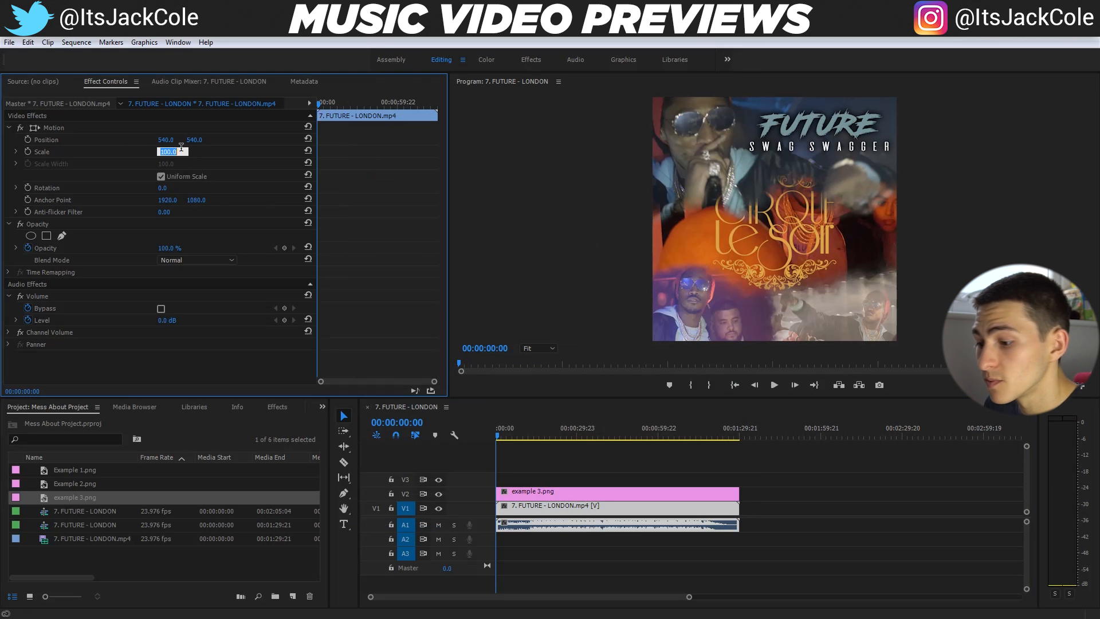
text(50)
key(Return)
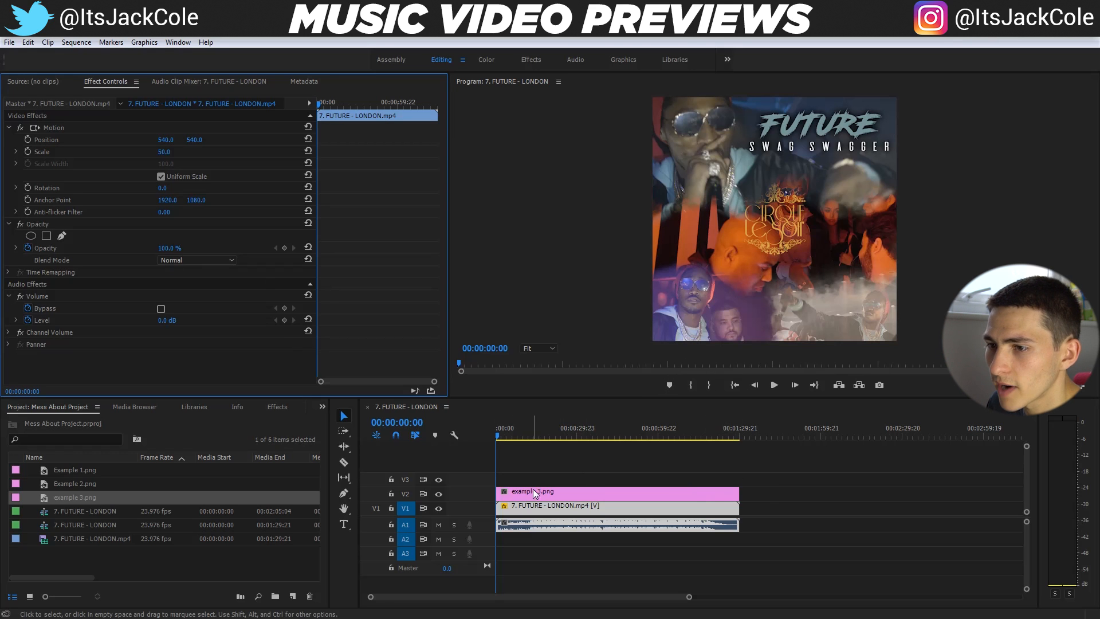
Move the playhead to 00:00:14:00, the point in the video where the preview should begin
drag(371, 598, 444, 600)
key(c)
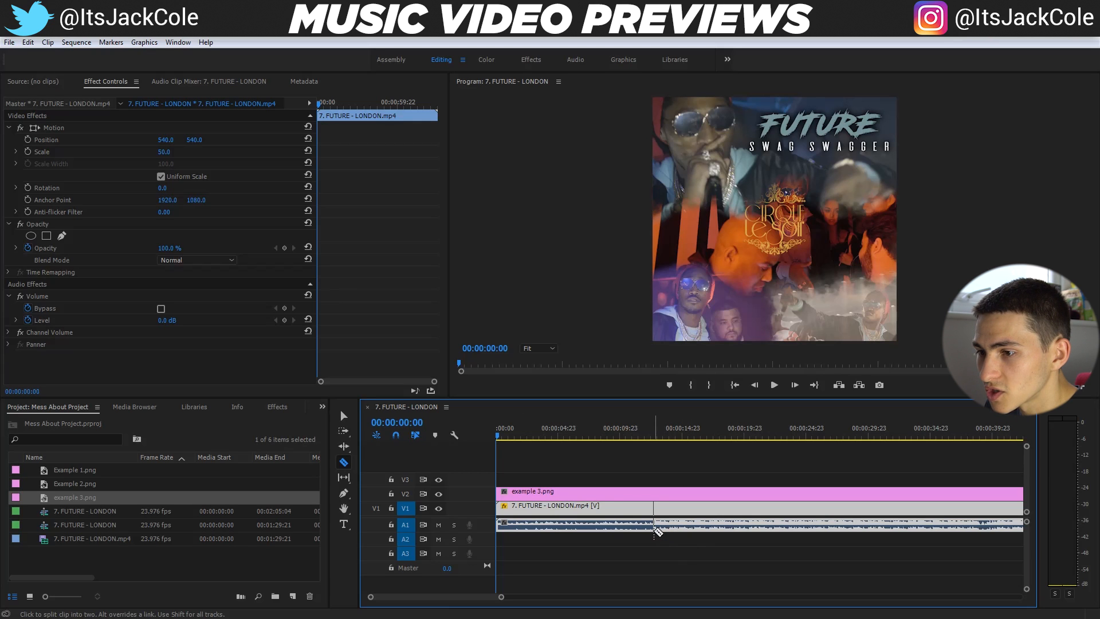
key(v)
click(653, 437)
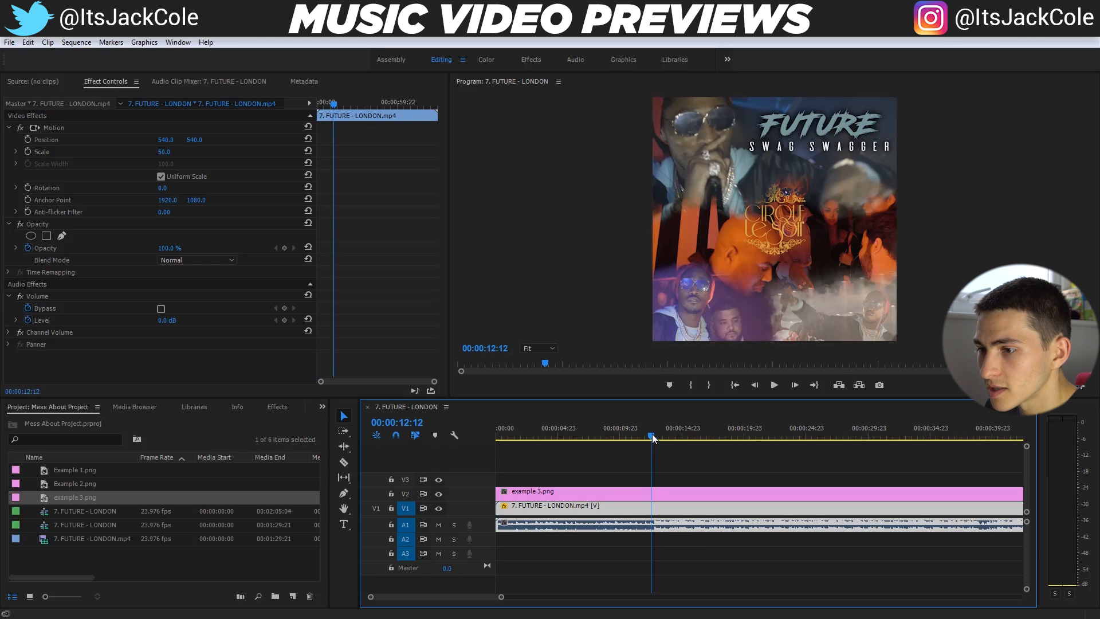
drag(655, 433, 672, 435)
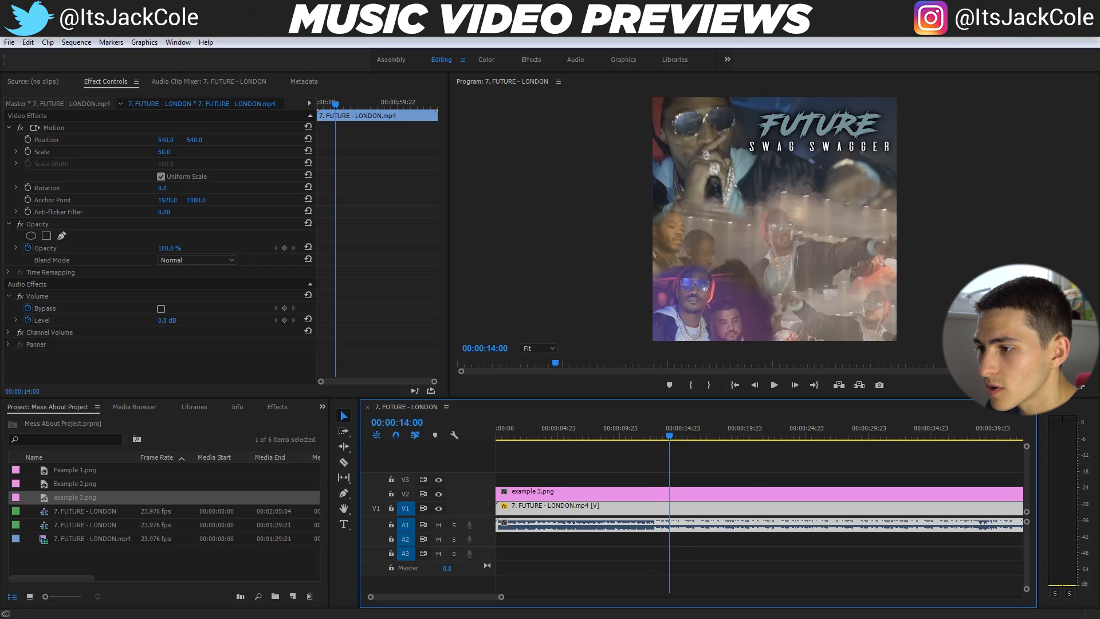
click(1037, 618)
click(1035, 568)
click(897, 557)
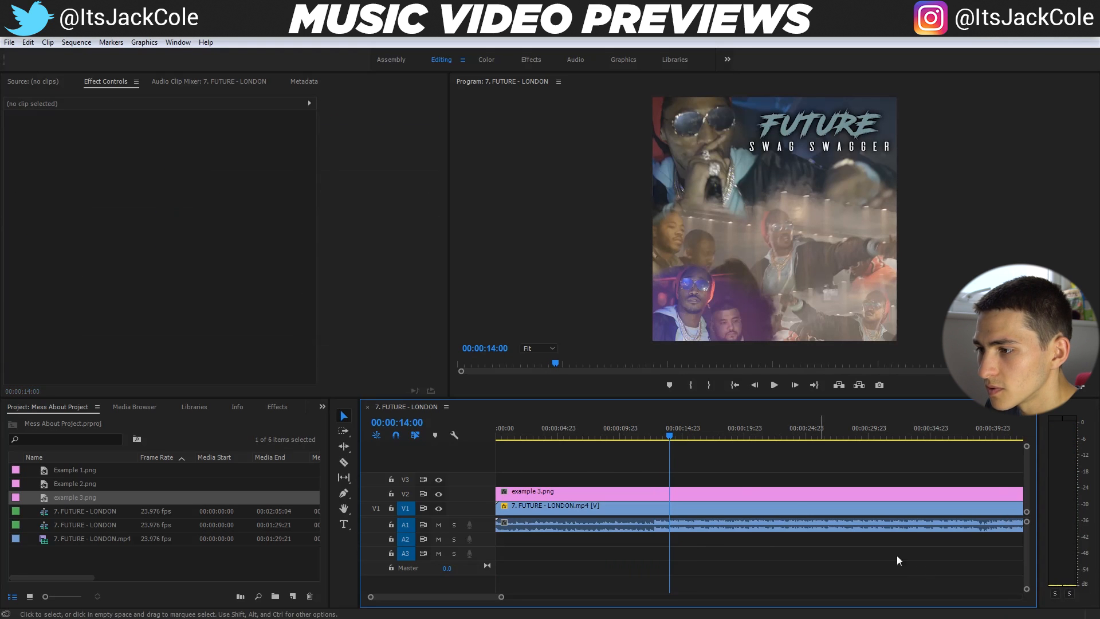
drag(667, 435, 668, 434)
key(Right)
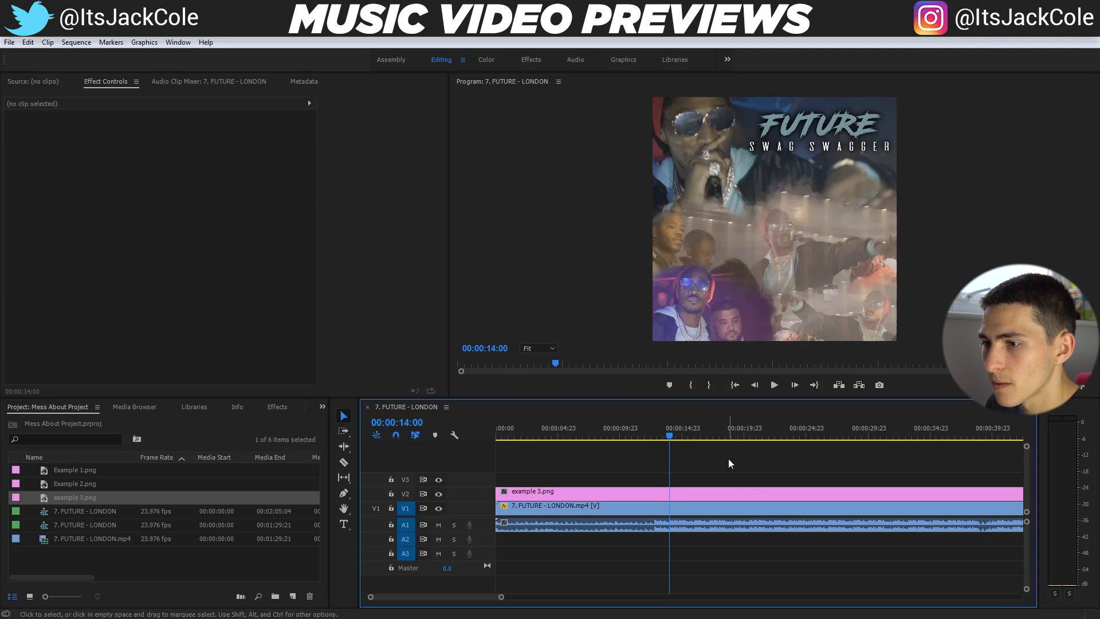
Cut away the 7. FUTURE - LONDON.mp4 footage before 00:00:14:00 and move the remaining clip to the start of the sequence
key(c)
click(670, 512)
key(v)
click(658, 511)
key(Delete)
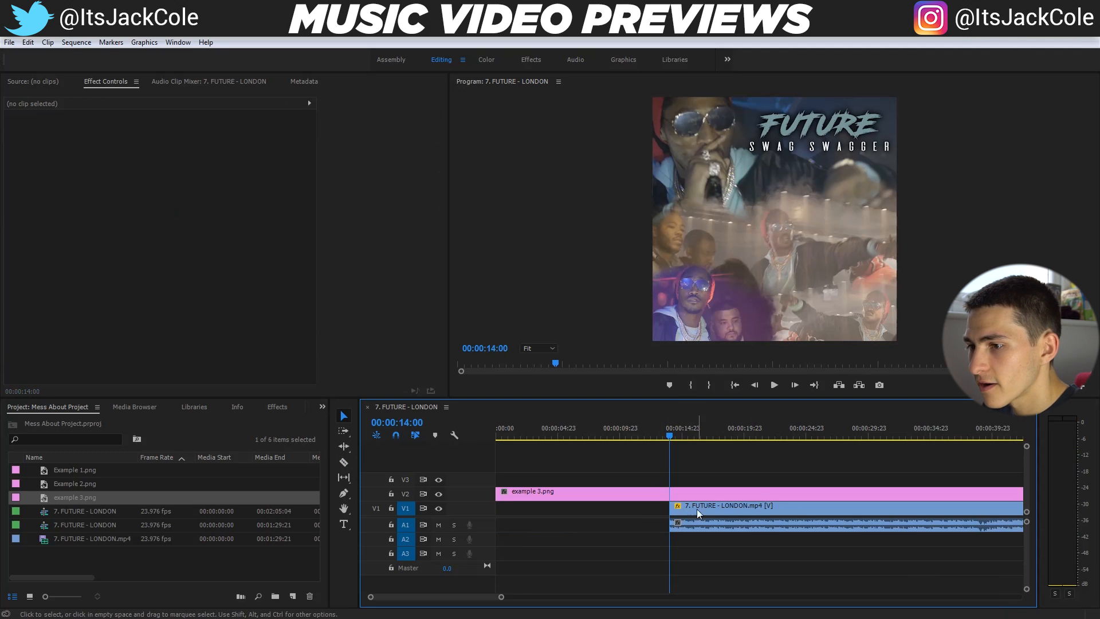
drag(697, 508, 522, 509)
key(Home)
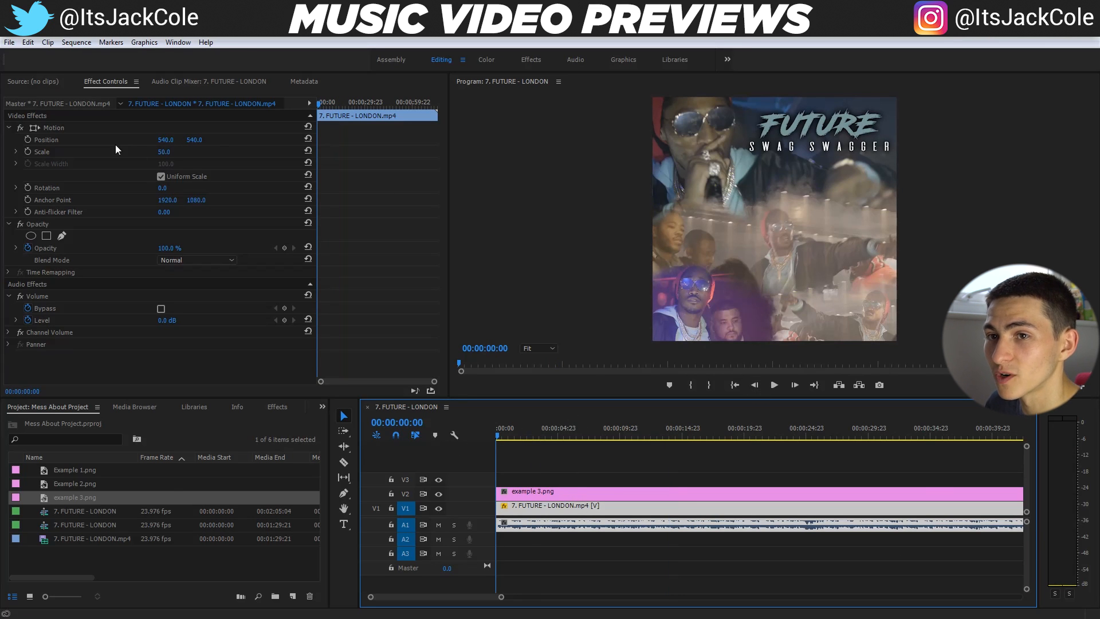
click(83, 154)
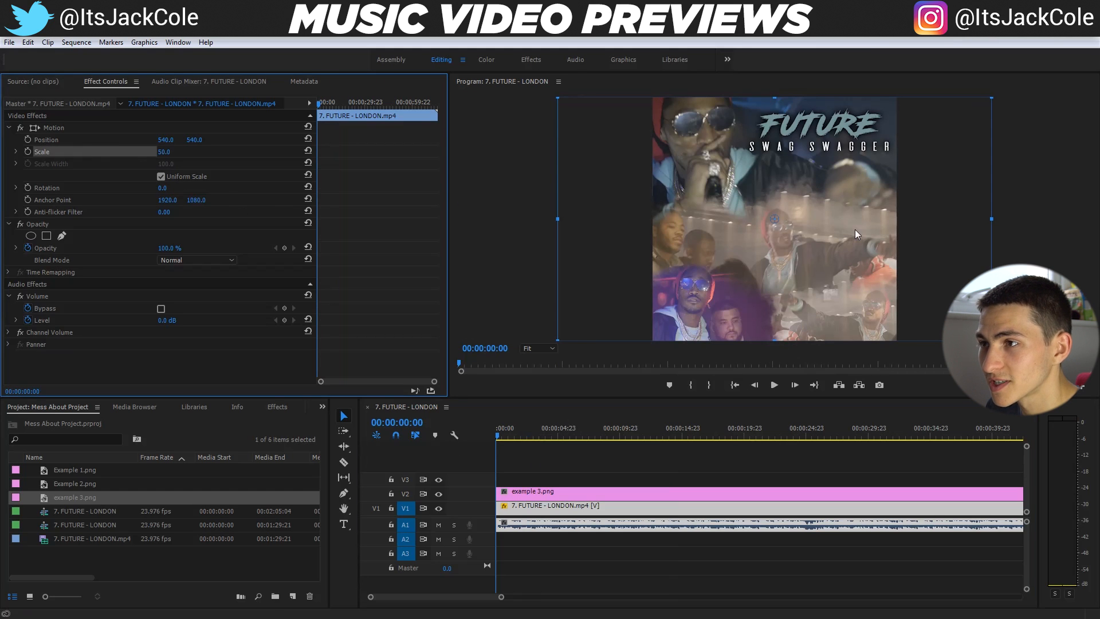
click(611, 450)
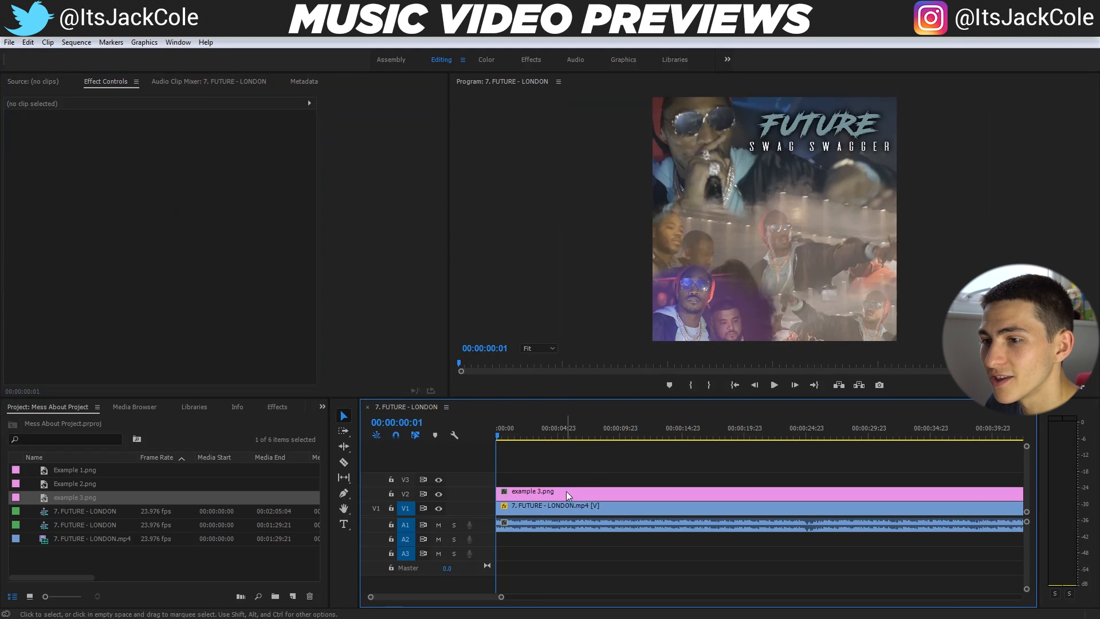
click(566, 491)
click(77, 42)
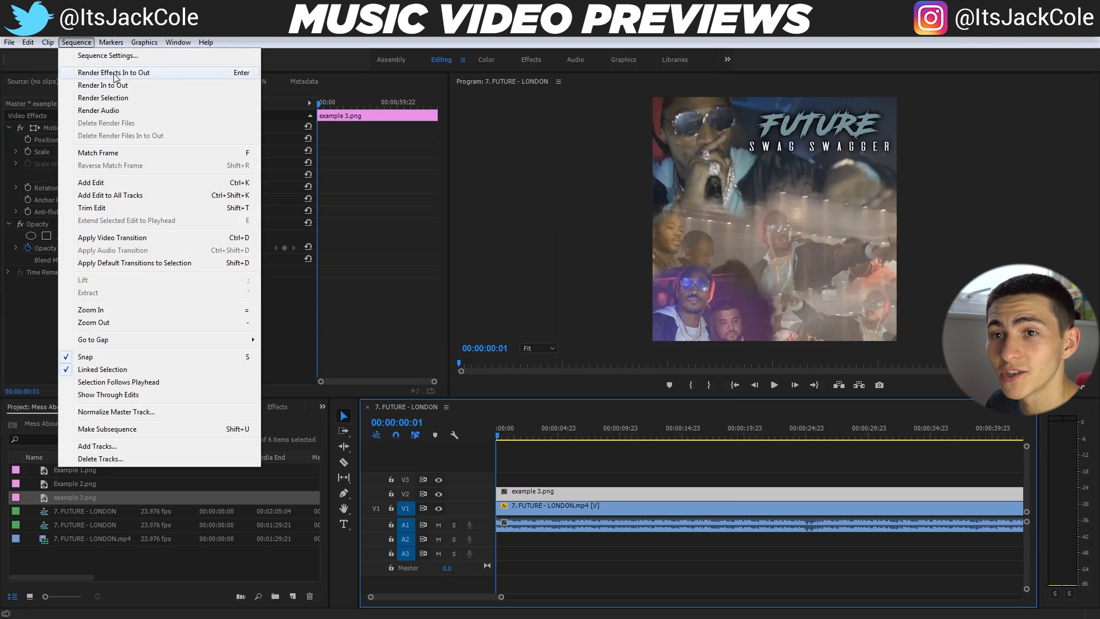
click(108, 56)
click(729, 119)
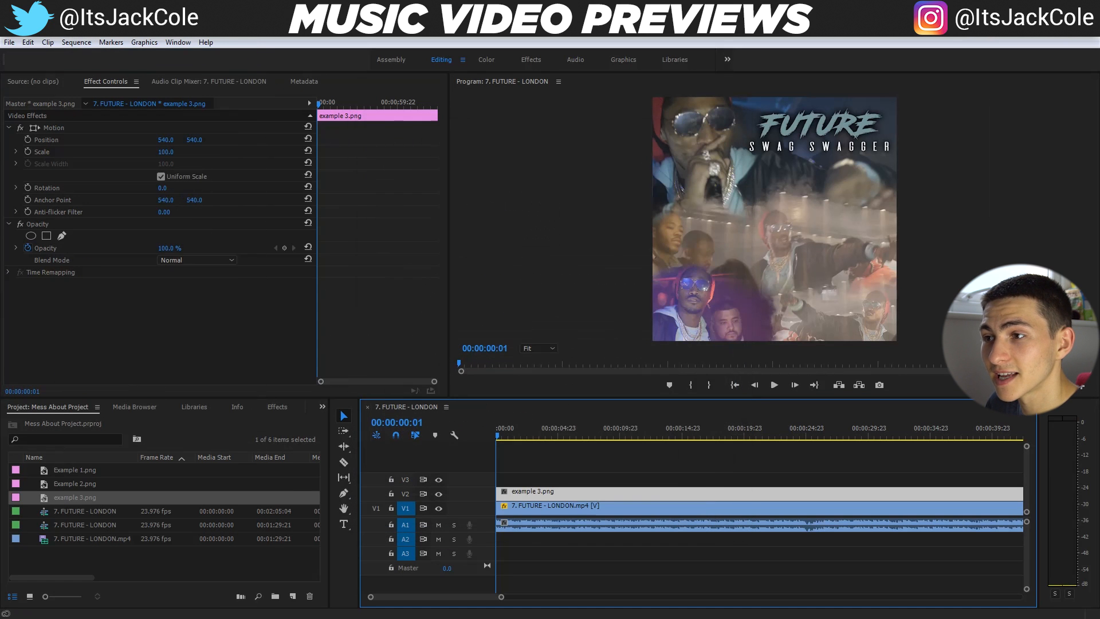
Play the preview from the start, mark an out point at 00:00:17:06 and return to the beginning of the sequence
key(space)
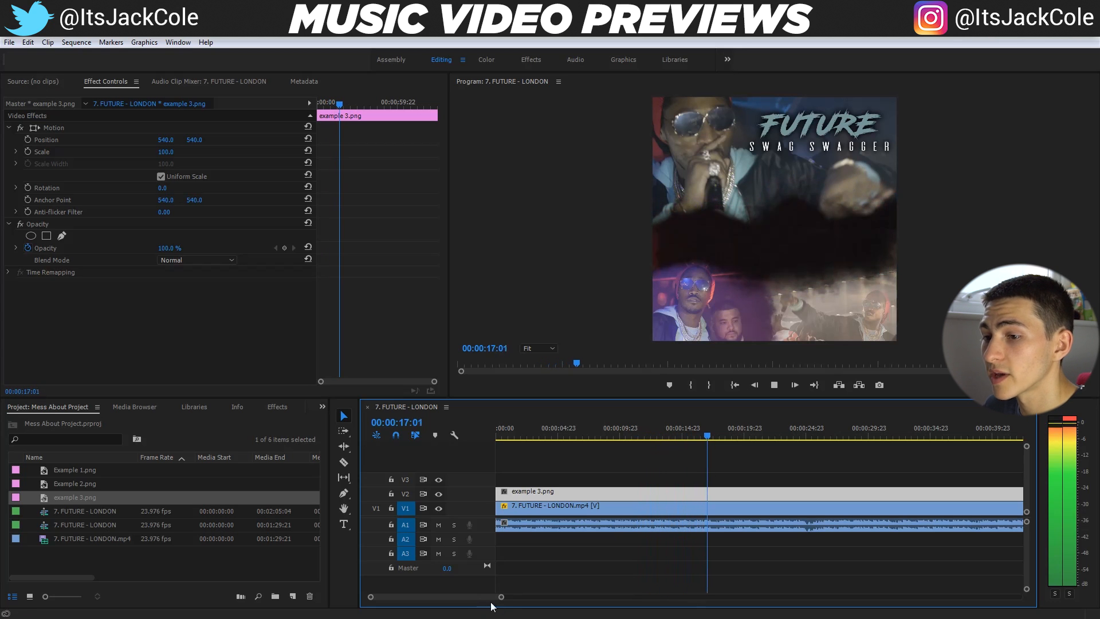
key(space)
key(o)
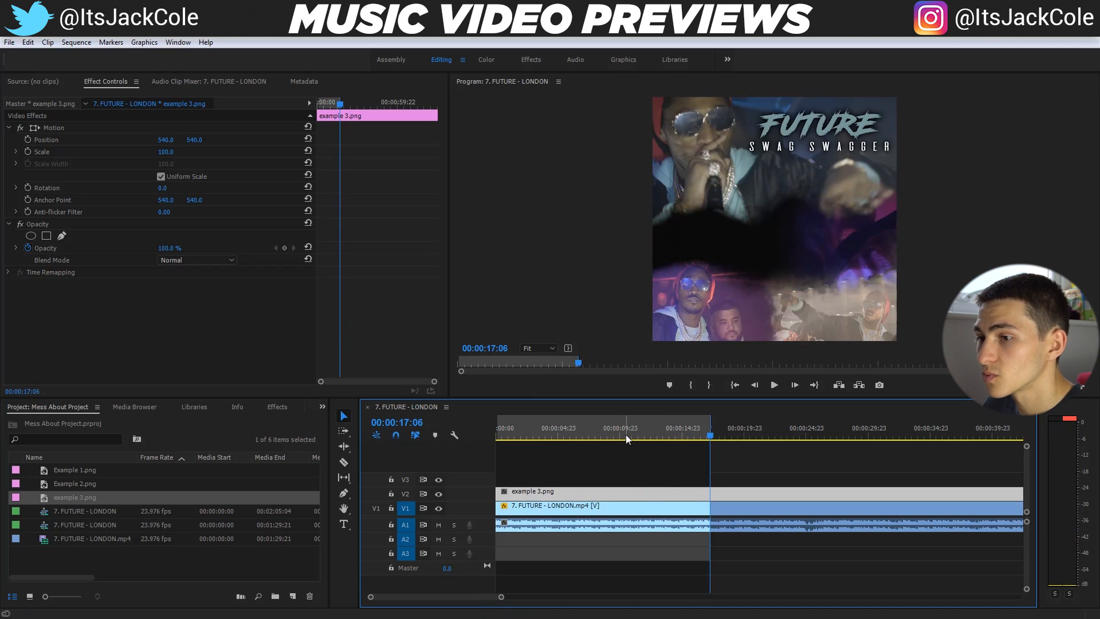
key(Home)
Open the media export settings for the sequence and enable Render at Maximum Depth
click(9, 42)
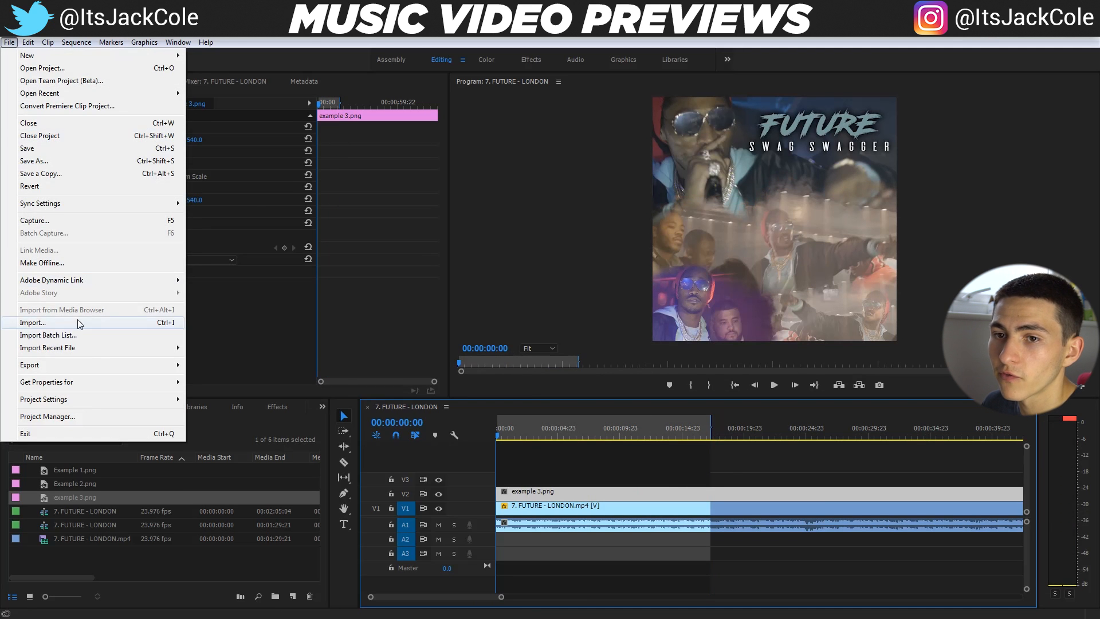
mouse_move(115, 367)
click(218, 366)
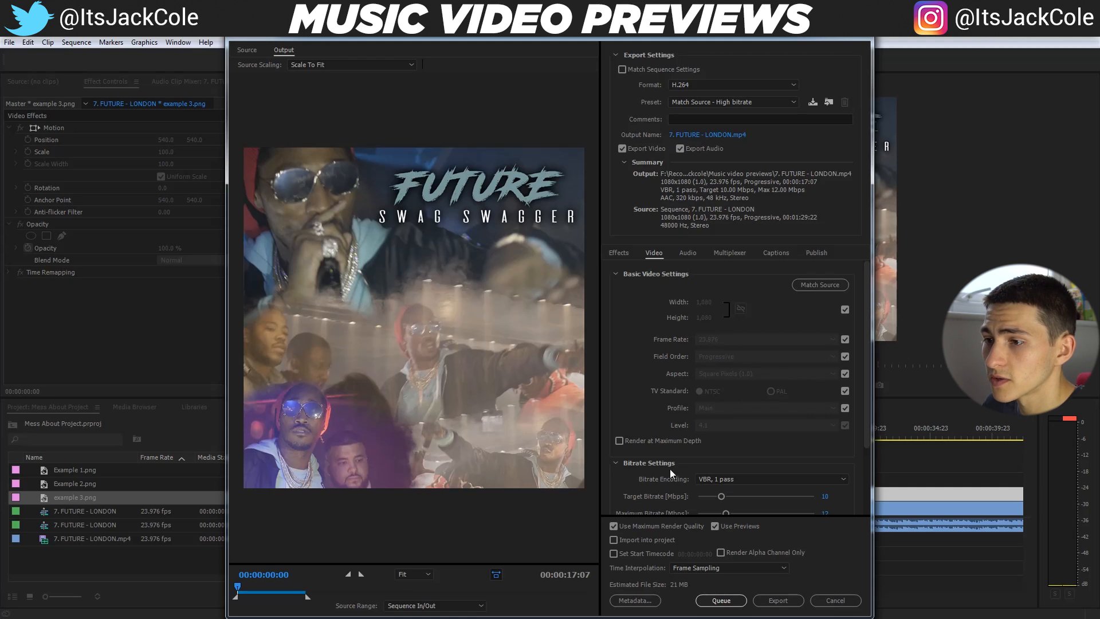
click(658, 441)
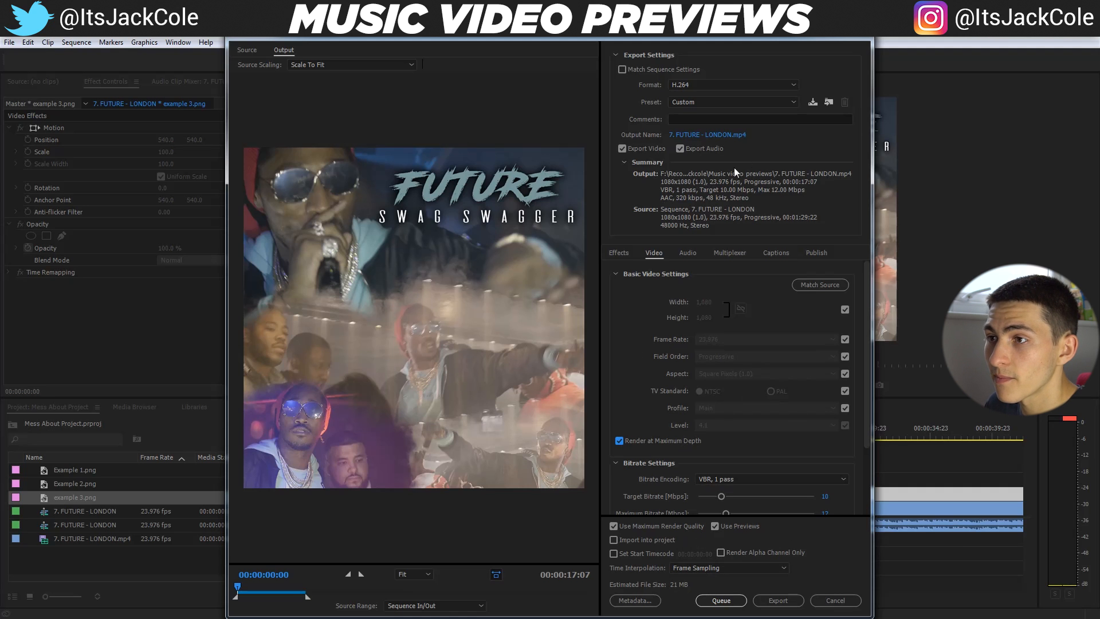
Name the output file Example 3 in the Music video previews folder and export the video
click(730, 135)
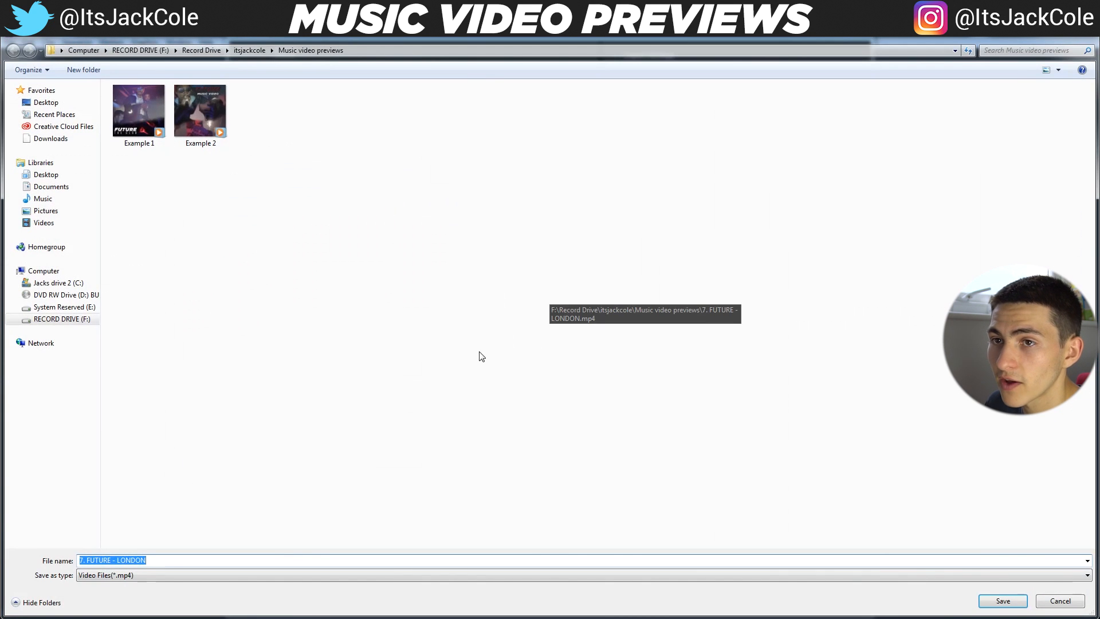
text(Exampl)
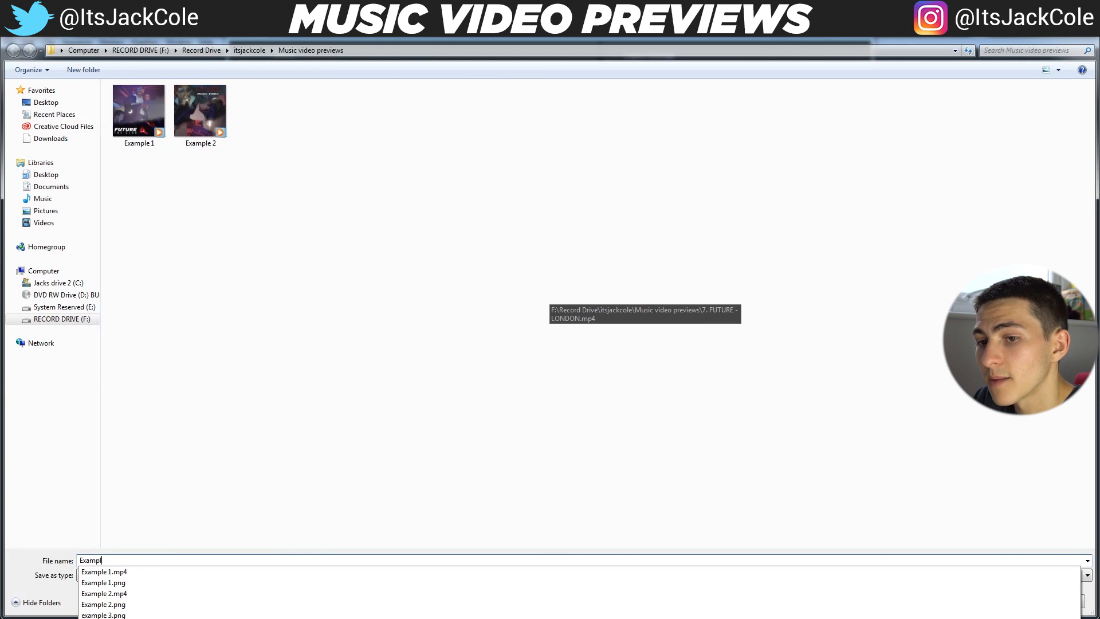
text(e 3)
key(Return)
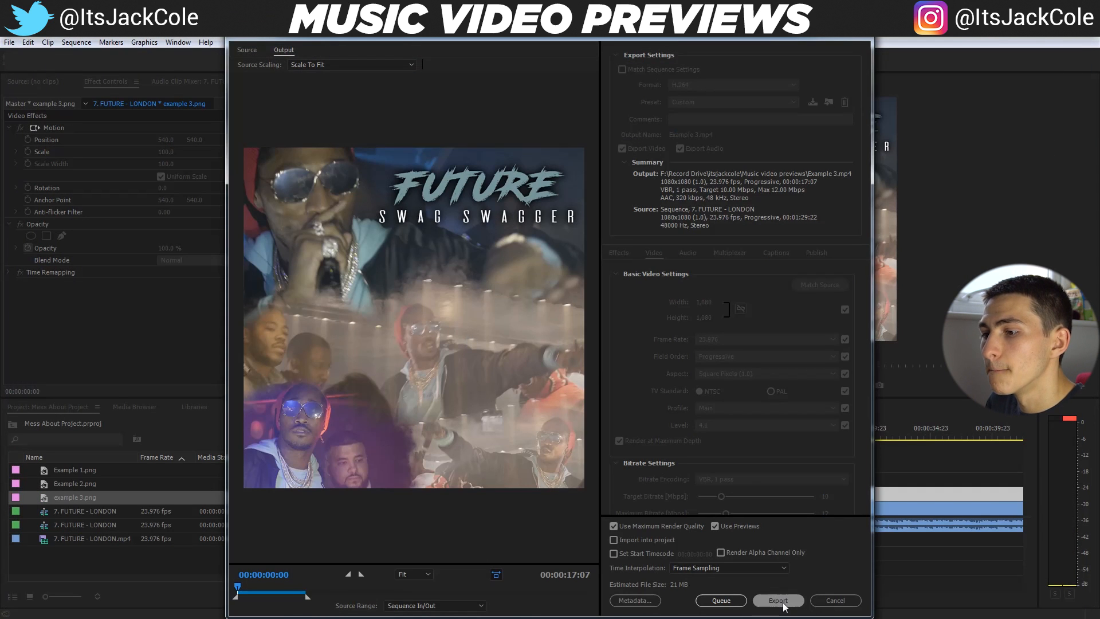
click(779, 600)
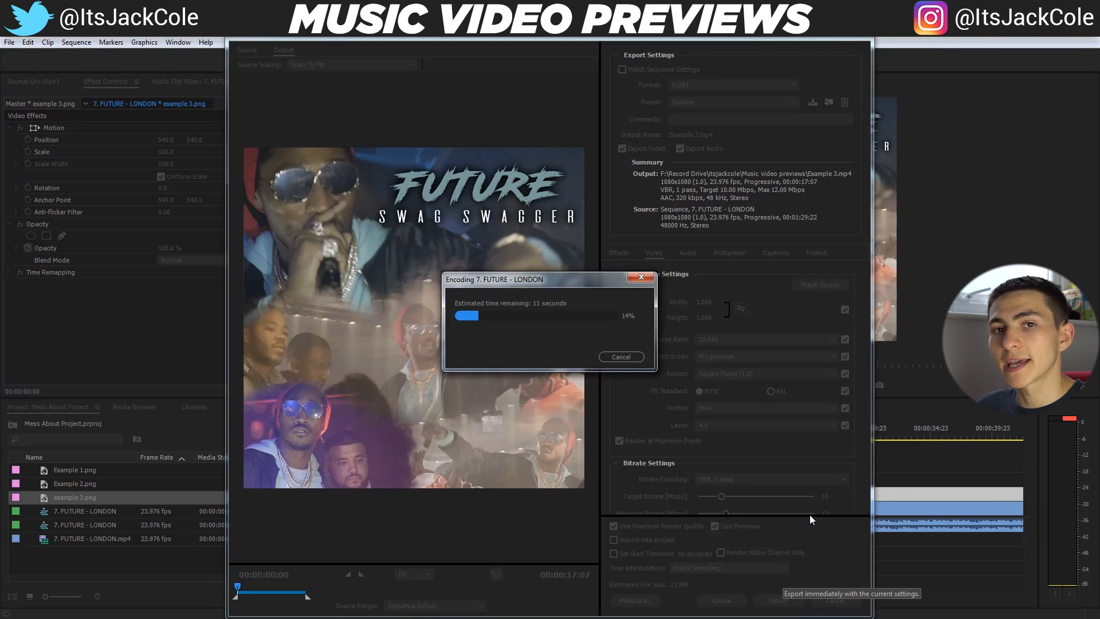